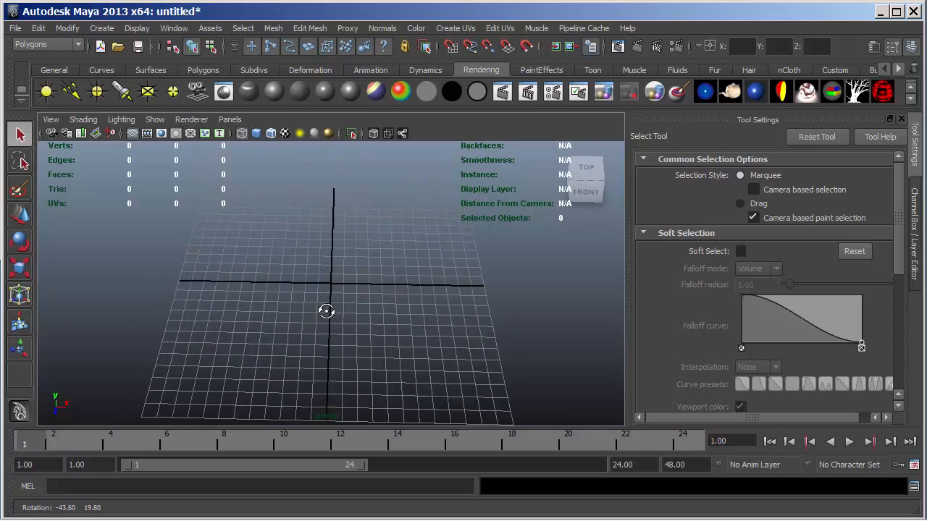
pyautogui.keyDown('alt'); pyautogui.moveTo(276, 317); pyautogui.dragTo(490, 300, button='right'); pyautogui.keyUp('alt')
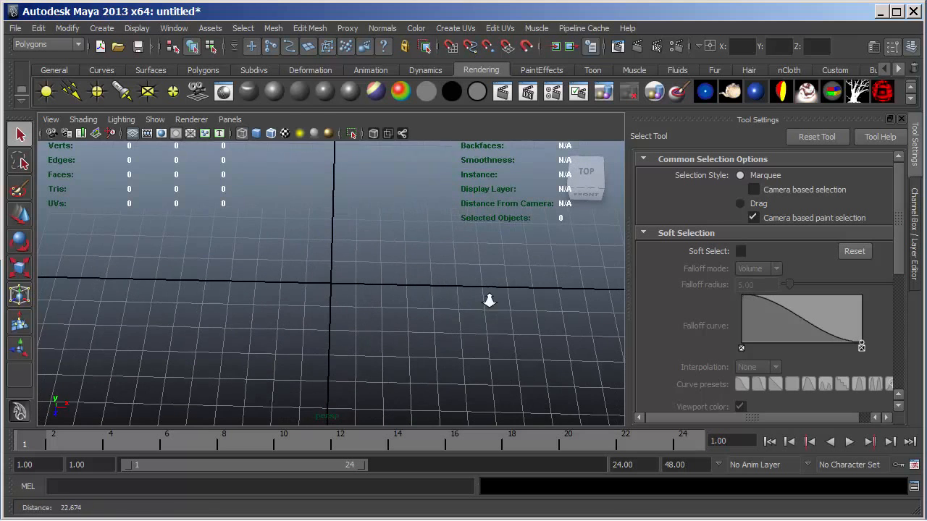
pyautogui.keyDown('alt'); pyautogui.moveTo(393, 321); pyautogui.dragTo(392, 304); pyautogui.keyUp('alt')
pyautogui.keyDown('alt'); pyautogui.moveTo(434, 307); pyautogui.dragTo(296, 292, button='right'); pyautogui.keyUp('alt')
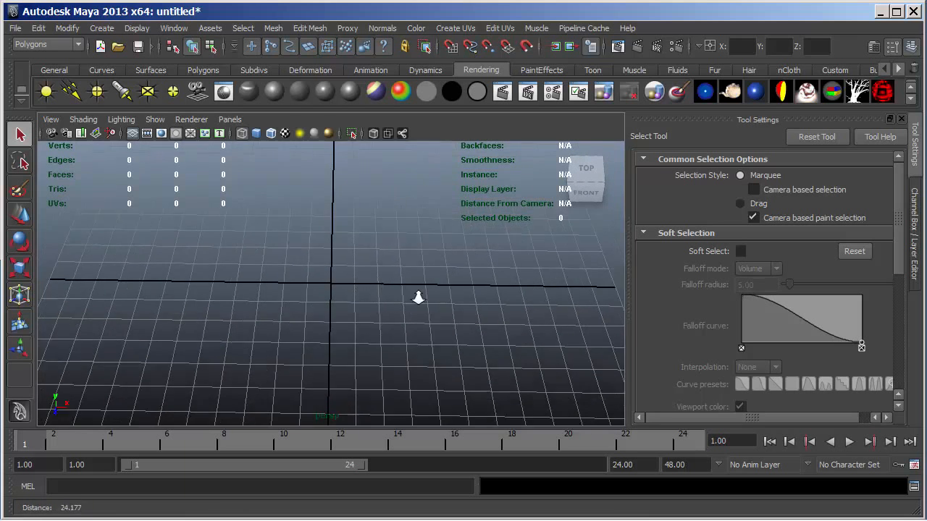
pyautogui.keyDown('alt'); pyautogui.moveTo(296, 291); pyautogui.dragTo(354, 337); pyautogui.keyUp('alt')
pyautogui.scroll(3, 405, 289)
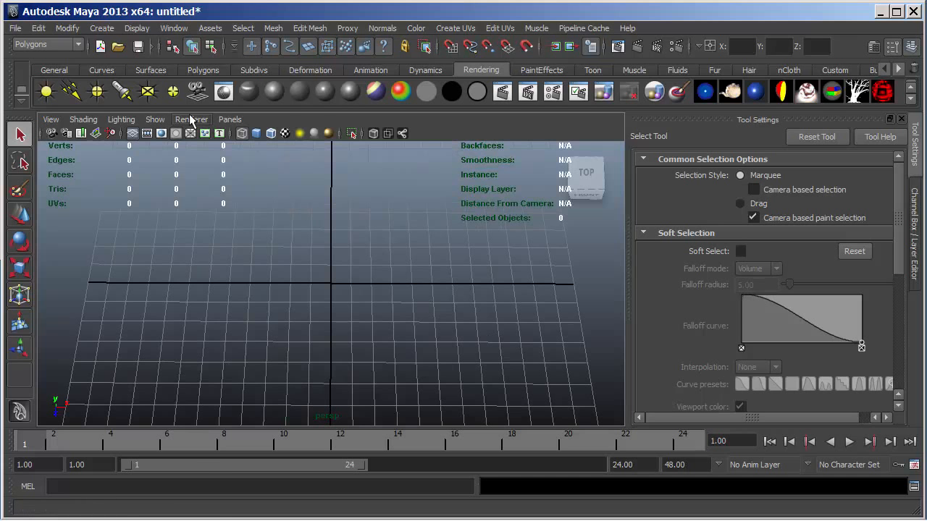
# Step: Create a polygon torus at the grid's origin and display the perspective view with Smooth Shade All
pyautogui.click(203, 70)
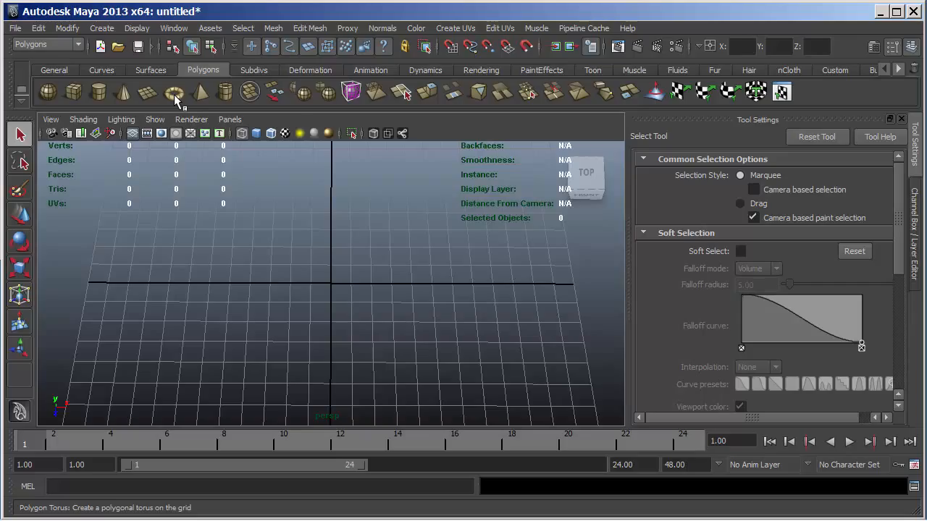
pyautogui.click(173, 94)
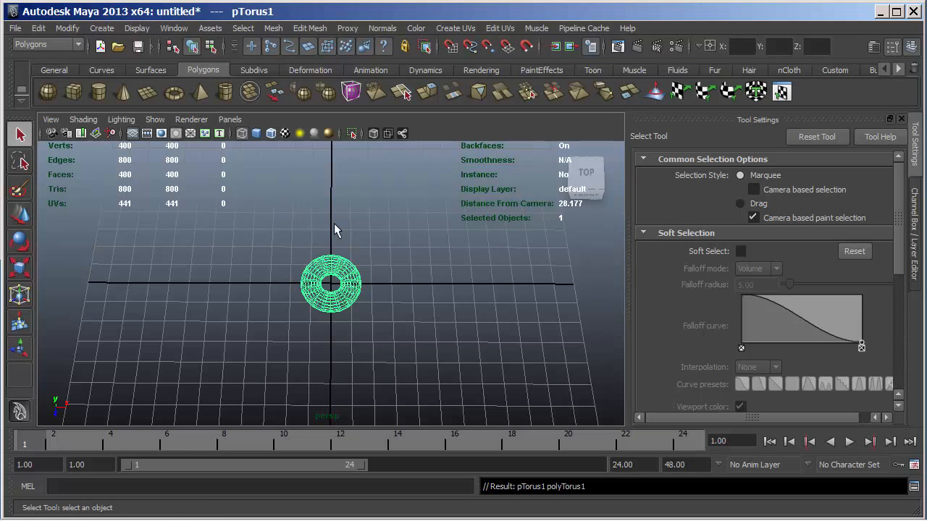
pyautogui.keyDown('alt'); pyautogui.moveTo(364, 256); pyautogui.dragTo(534, 263, button='right'); pyautogui.keyUp('alt')
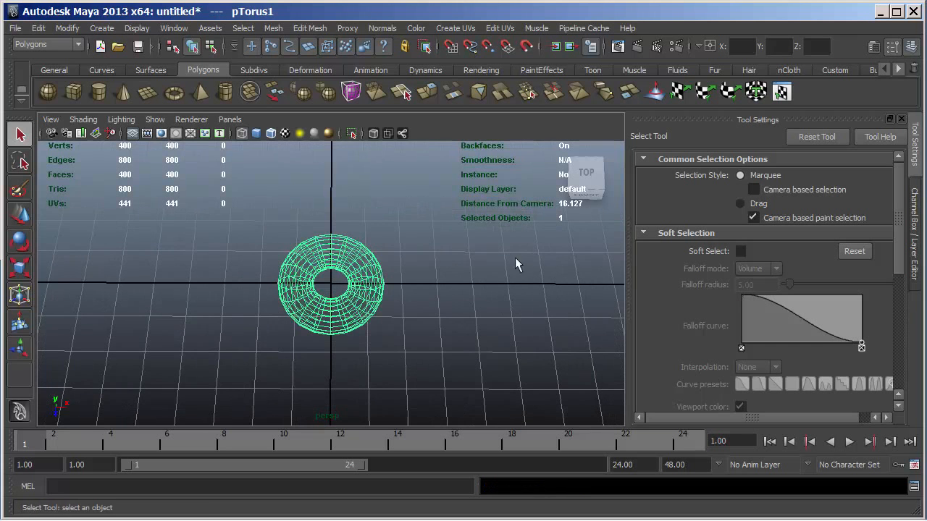
pyautogui.click(82, 119)
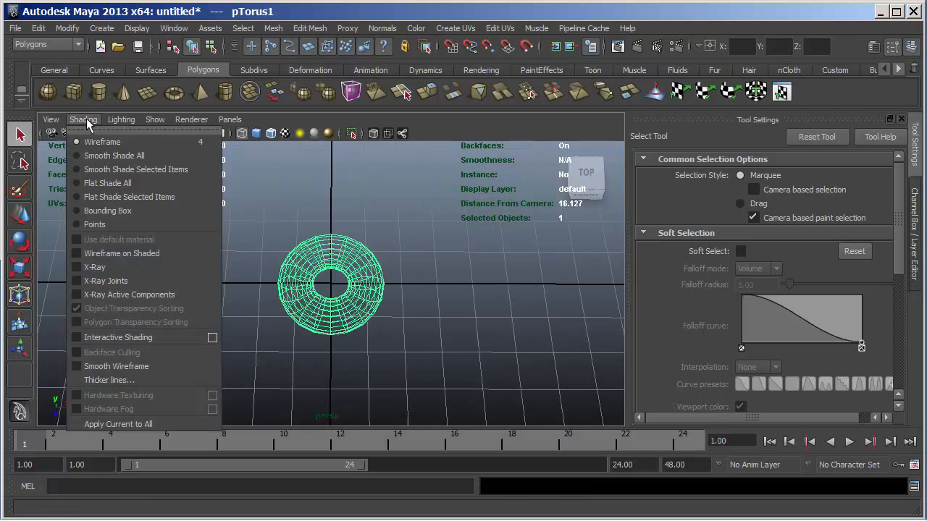
pyautogui.click(91, 155)
pyautogui.moveTo(416, 291)
pyautogui.keyDown('alt'); pyautogui.mouseDown()
pyautogui.moveTo(455, 286)
pyautogui.moveTo(451, 265)
pyautogui.mouseUp(); pyautogui.keyUp('alt')
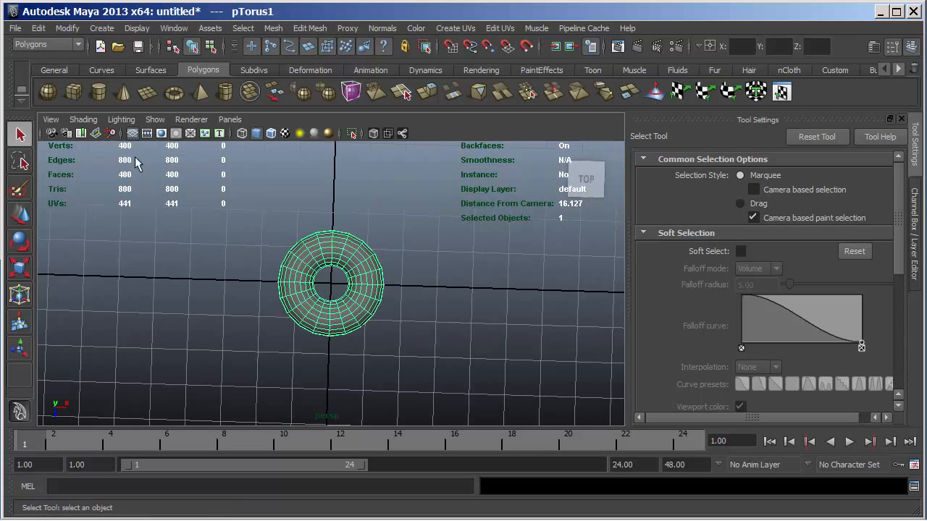
# Step: Switch to the four-view layout and stand the torus upright by setting its X rotation to 90
pyautogui.press('space')
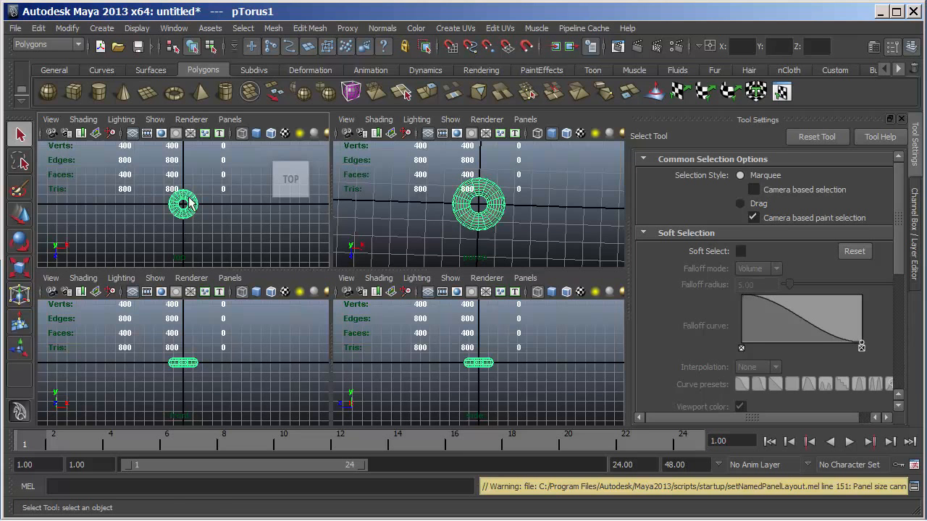
pyautogui.click(20, 239)
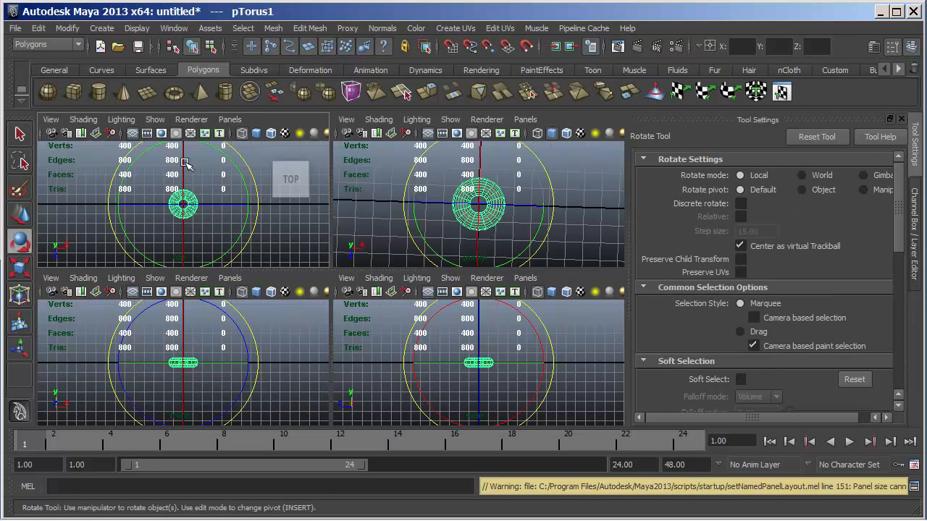
pyautogui.moveTo(180, 163); pyautogui.dragTo(184, 199)
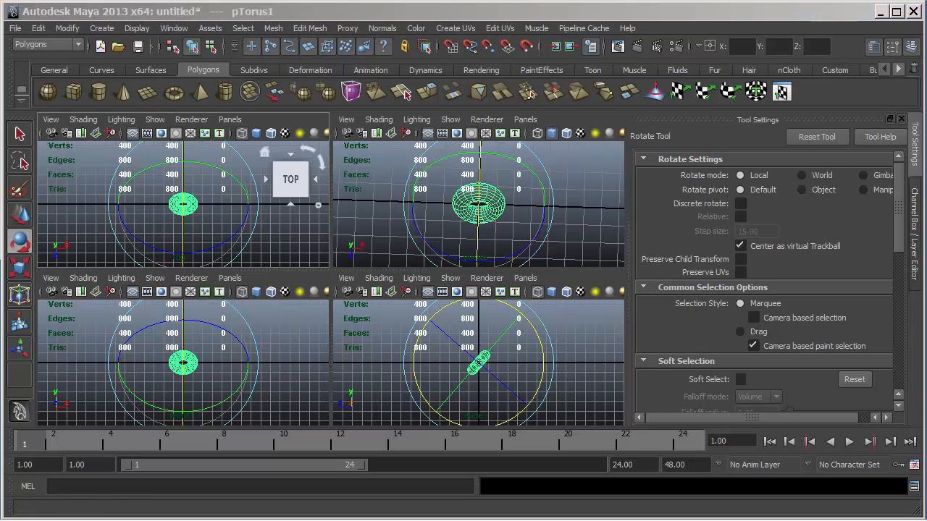
pyautogui.hotkey('ctrl', 'a')
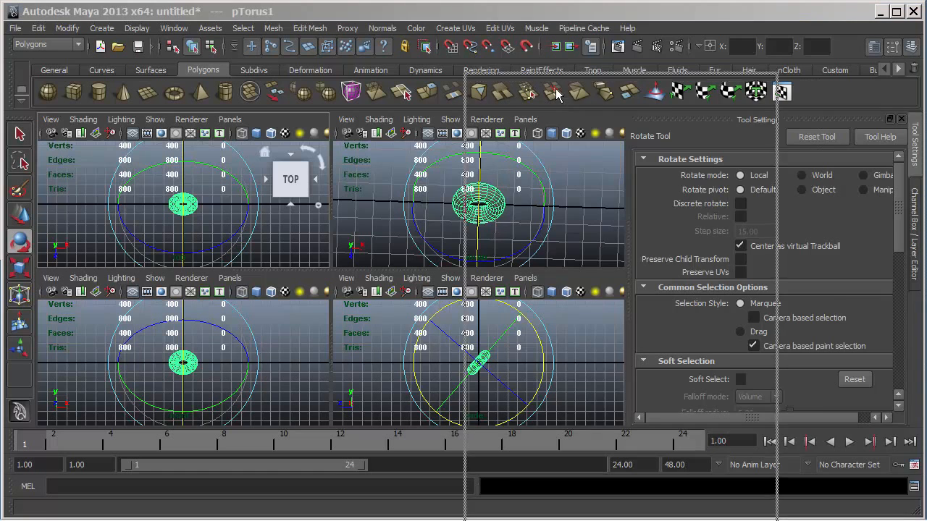
pyautogui.moveTo(722, 220); pyautogui.dragTo(667, 220)
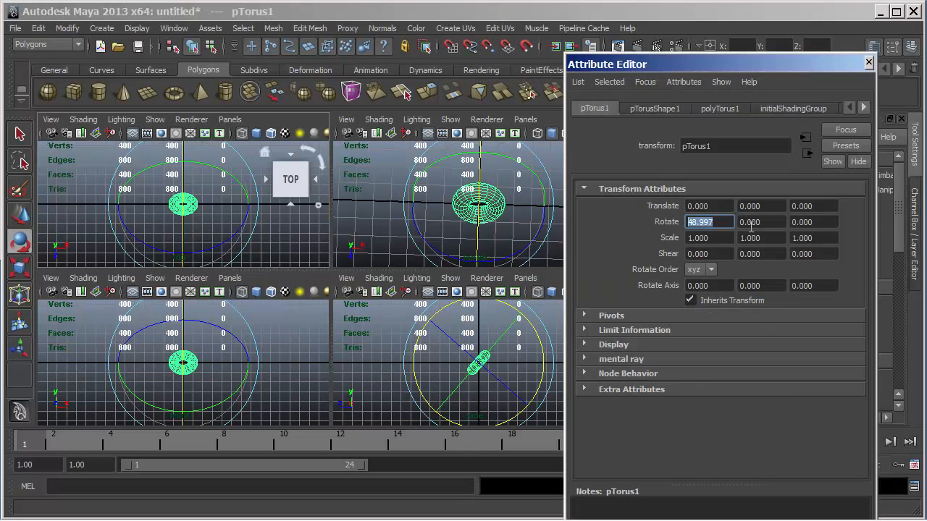
pyautogui.write('90')
pyautogui.press('Return')
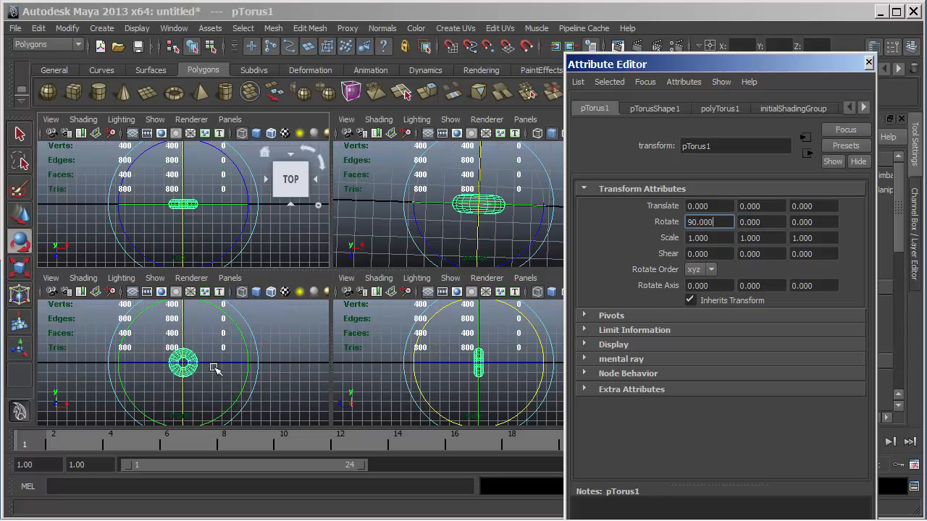
# Step: Enlarge the torus's radius to about 3.115 in its polyTorus1 settings
pyautogui.click(664, 113)
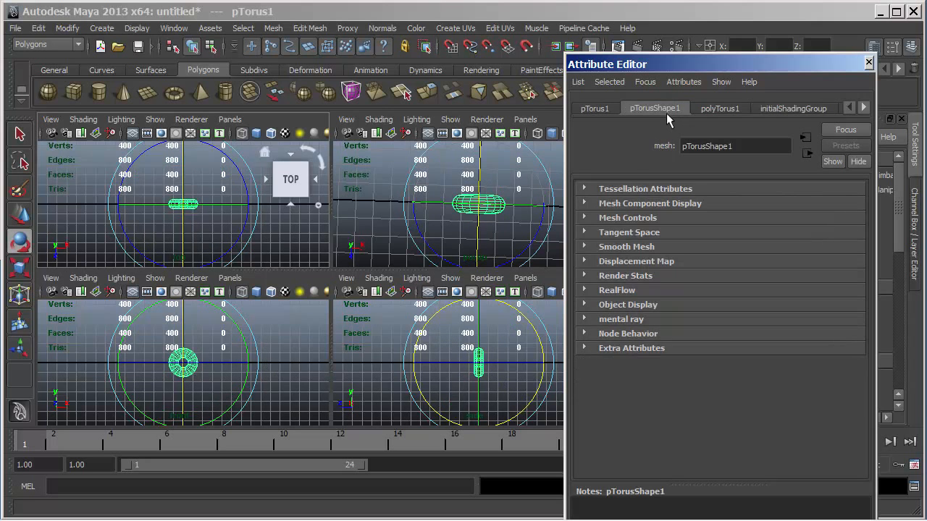
pyautogui.click(717, 108)
pyautogui.moveTo(746, 209); pyautogui.dragTo(746, 208)
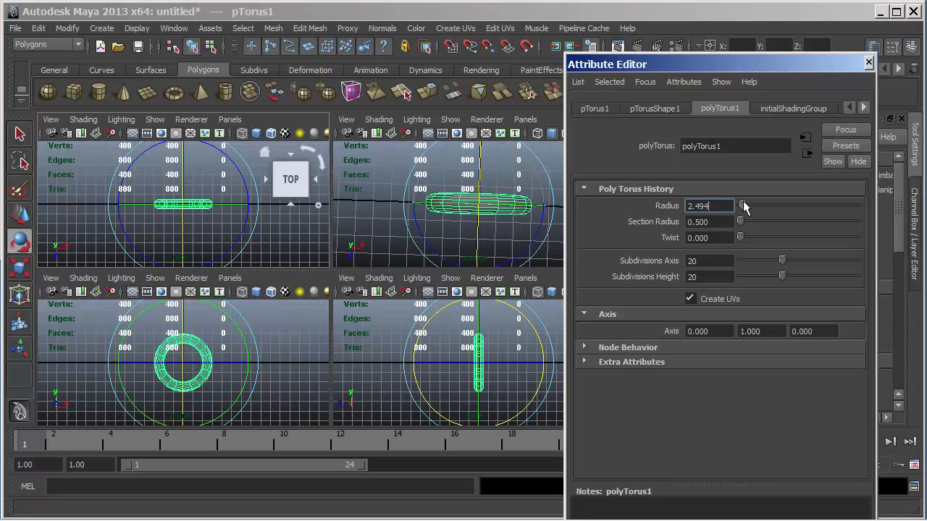
pyautogui.moveTo(746, 208); pyautogui.dragTo(746, 209)
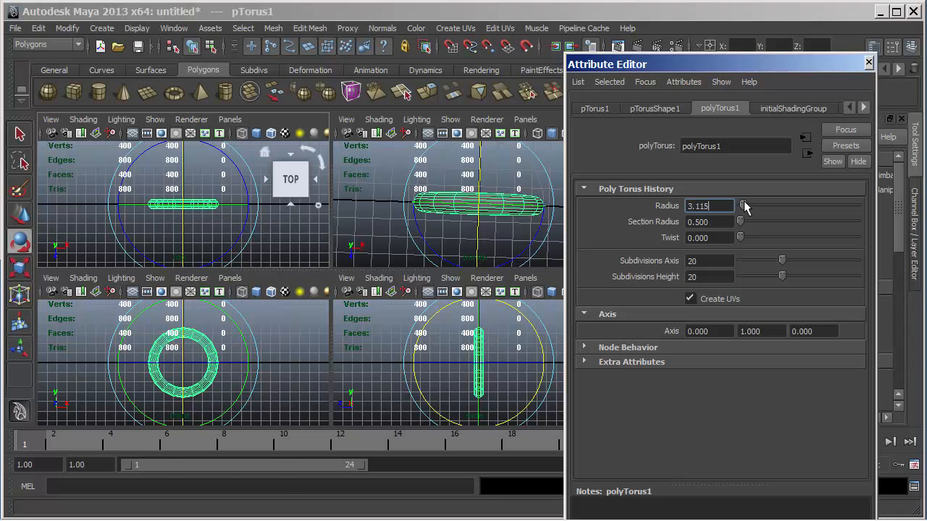
# Step: Delete the faces of the torus's lower half and undo the deletion
pyautogui.moveTo(207, 233); pyautogui.dragTo(177, 294, button='right')
pyautogui.moveTo(134, 366); pyautogui.dragTo(262, 405)
pyautogui.press('Delete')
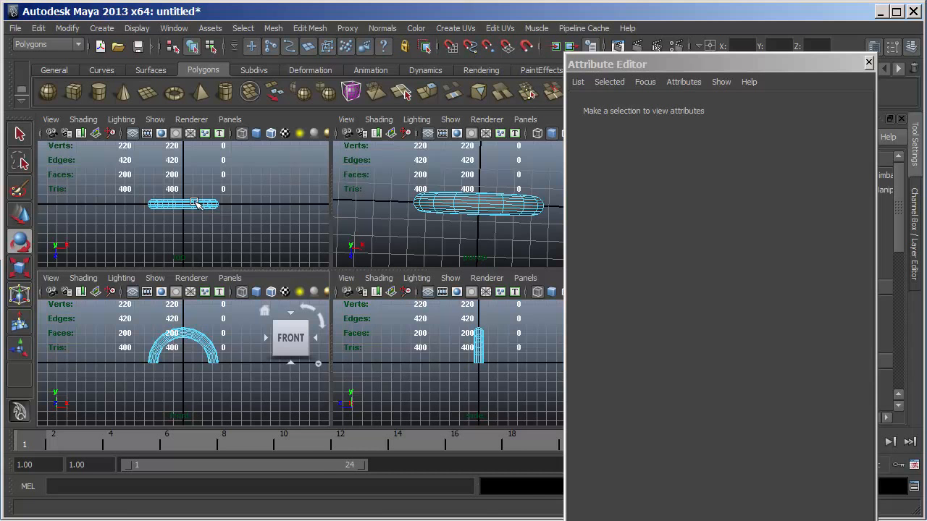
pyautogui.hotkey('ctrl', 'z')
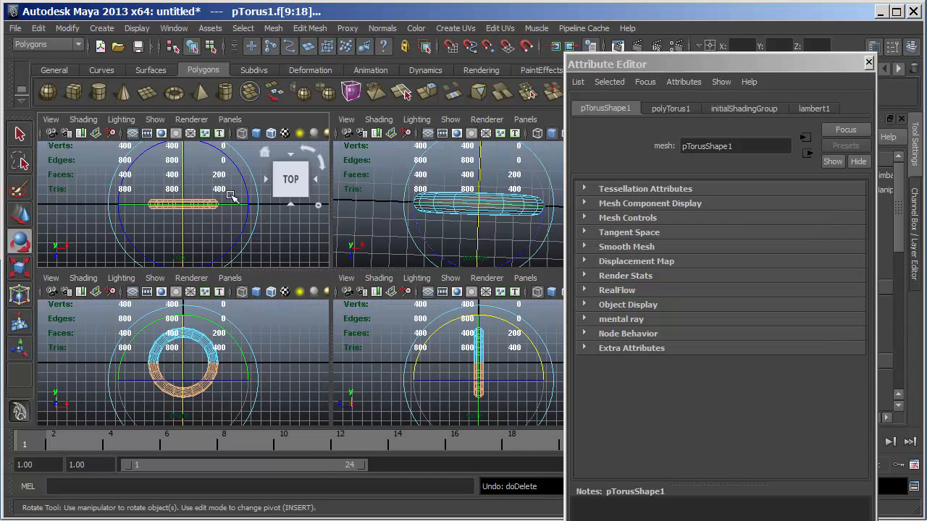
# Step: Try to bring the flipped orthographic viewport back to the front view, and undo the rotation of the selected faces
pyautogui.moveTo(214, 364); pyautogui.dragTo(275, 216, button='right')
pyautogui.click(289, 364)
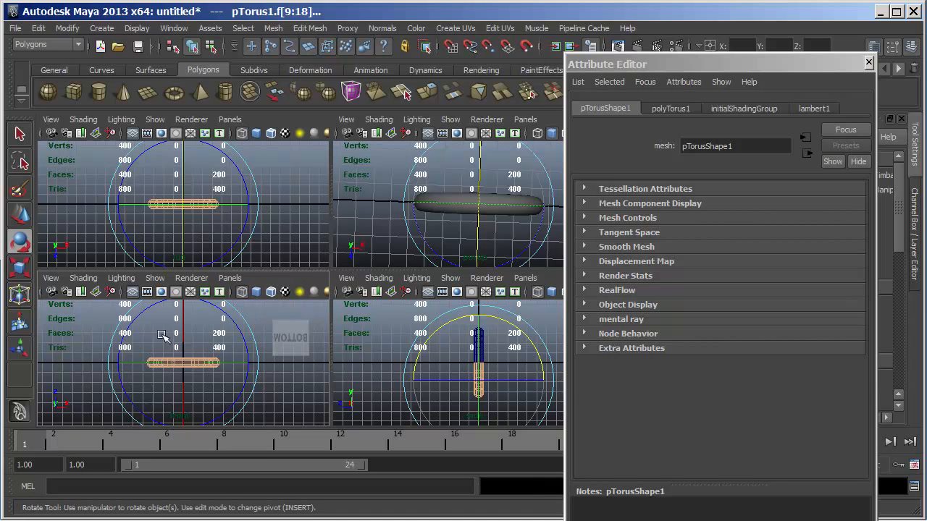
pyautogui.click(228, 278)
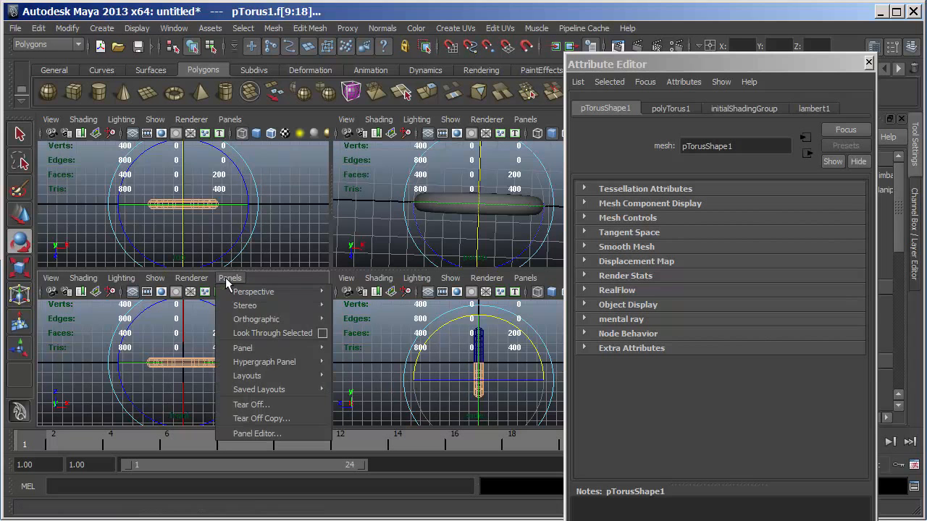
pyautogui.moveTo(241, 323)
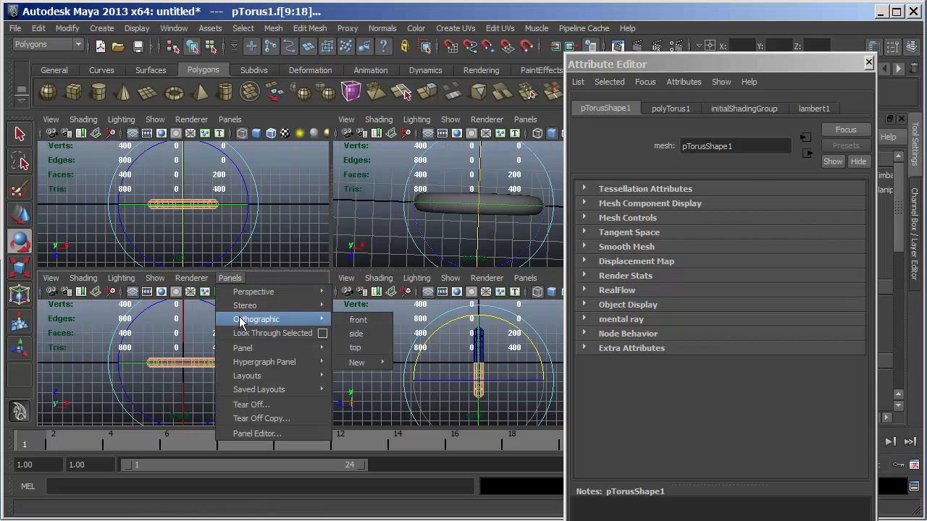
pyautogui.click(360, 320)
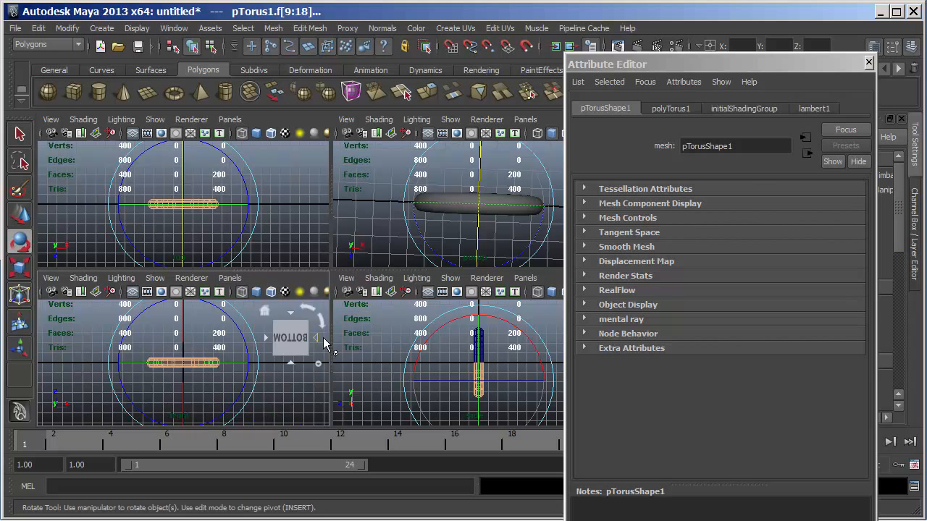
pyautogui.moveTo(180, 329); pyautogui.dragTo(181, 354)
pyautogui.hotkey('ctrl', 'z')
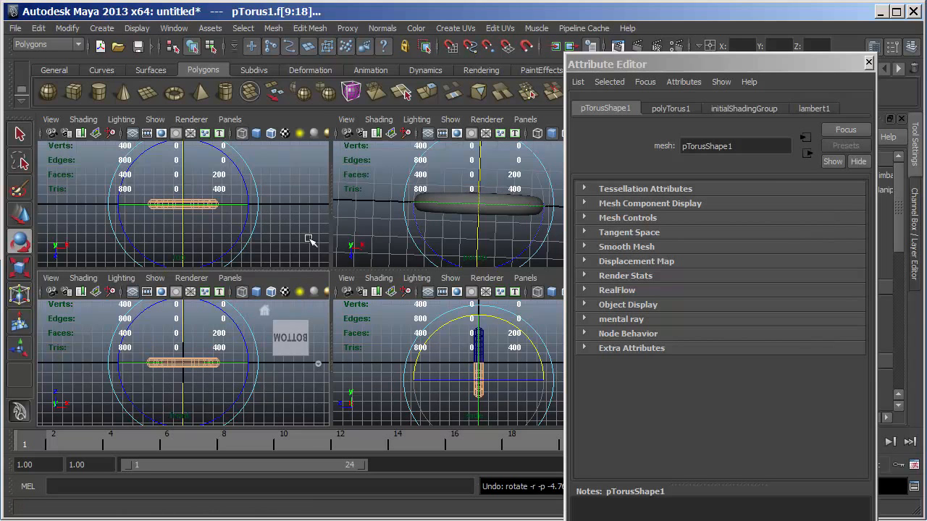
# Step: Reselect the whole torus and raise its Subdivisions Axis to 37
pyautogui.keyDown('alt'); pyautogui.moveTo(373, 223); pyautogui.dragTo(382, 154); pyautogui.keyUp('alt')
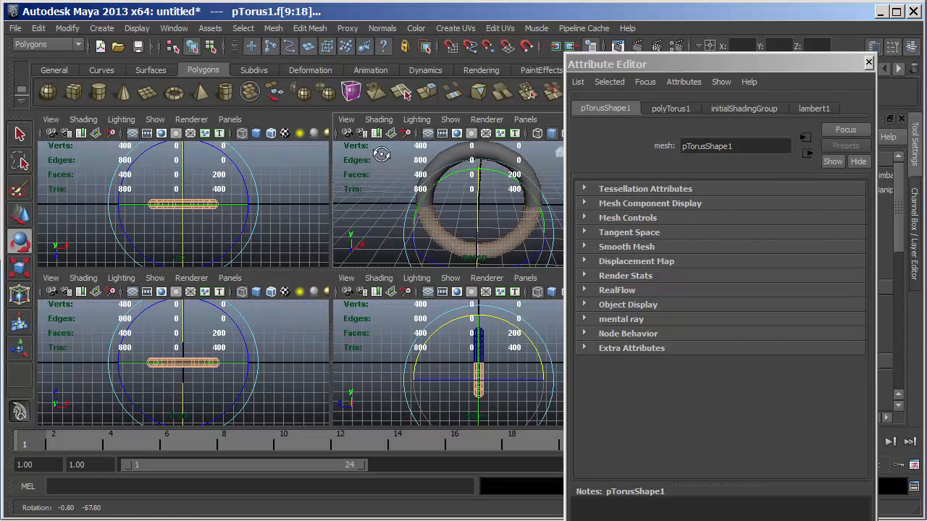
pyautogui.click(443, 163)
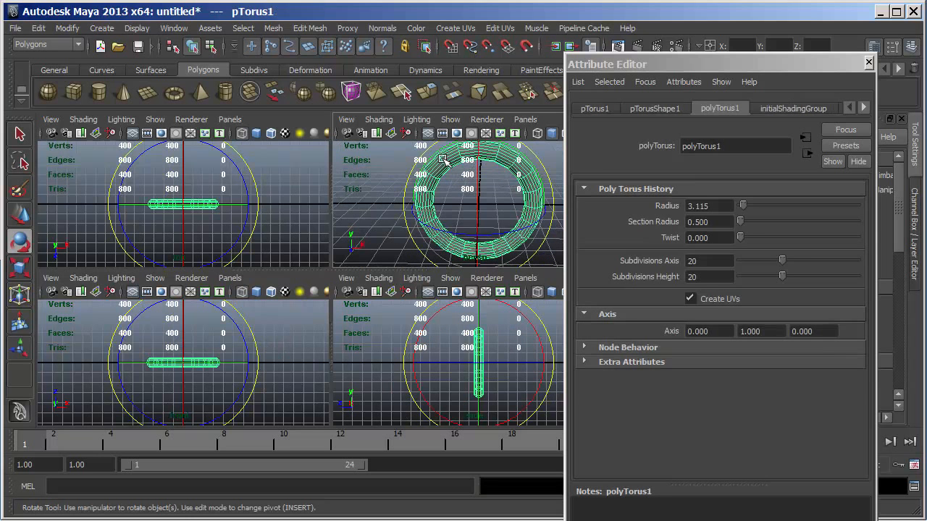
pyautogui.click(594, 109)
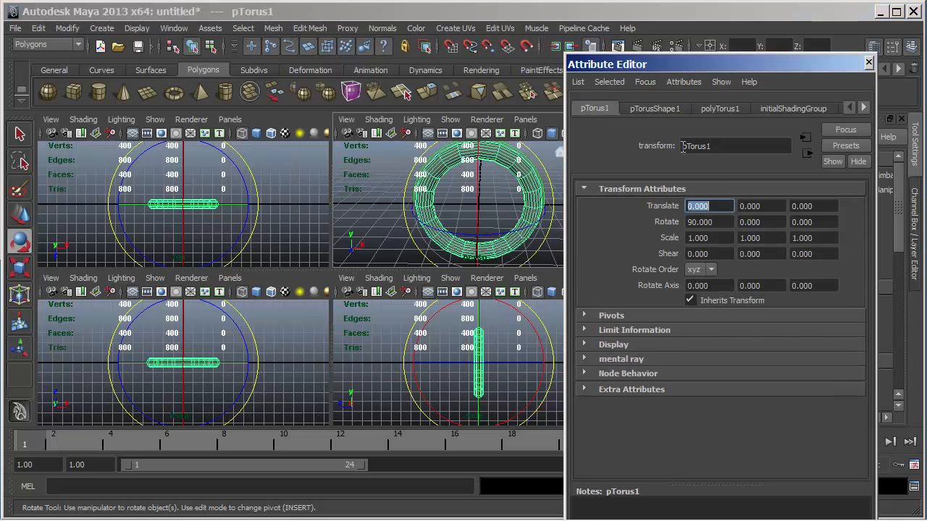
pyautogui.click(678, 108)
pyautogui.click(721, 109)
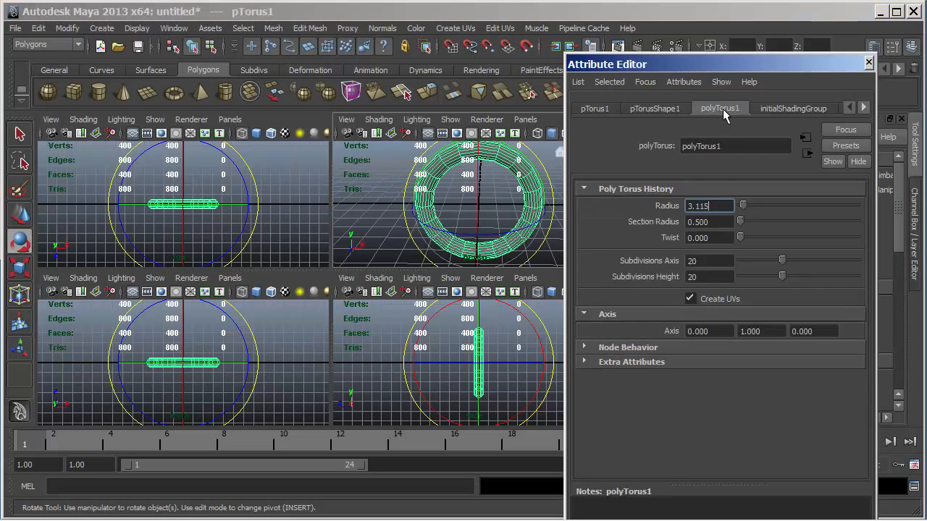
pyautogui.moveTo(783, 260); pyautogui.dragTo(826, 264)
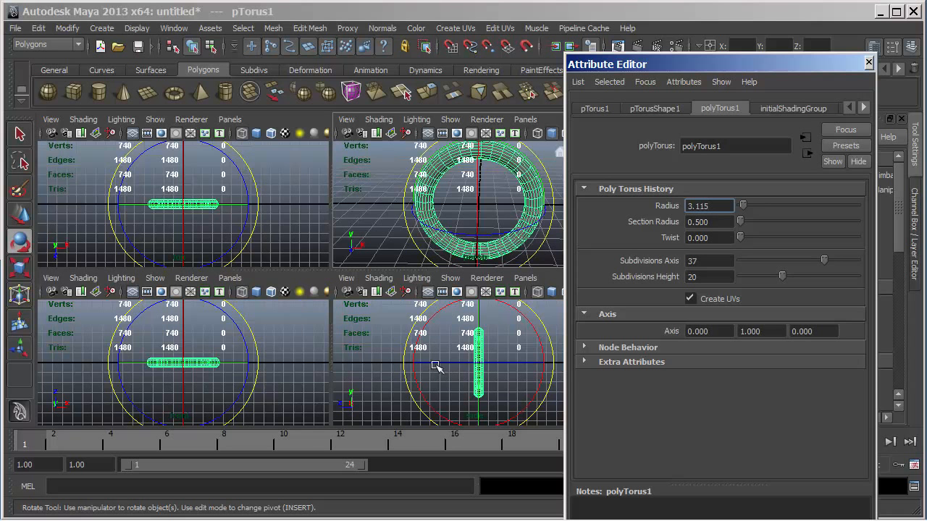
# Step: Duplicate the torus and move the copy about 2.54 units along the X axis
pyautogui.click(427, 363)
pyautogui.press('space')
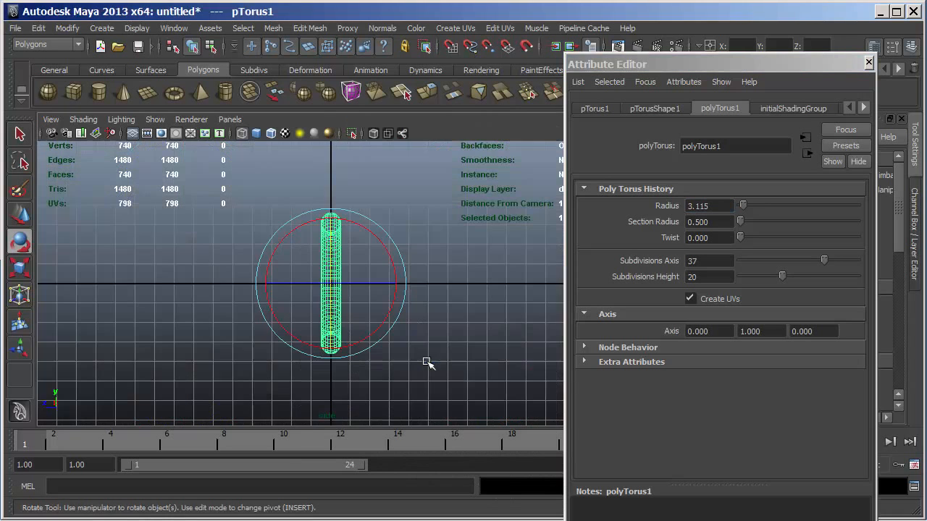
pyautogui.keyDown('alt'); pyautogui.moveTo(300, 326); pyautogui.dragTo(695, 329, button='right'); pyautogui.keyUp('alt')
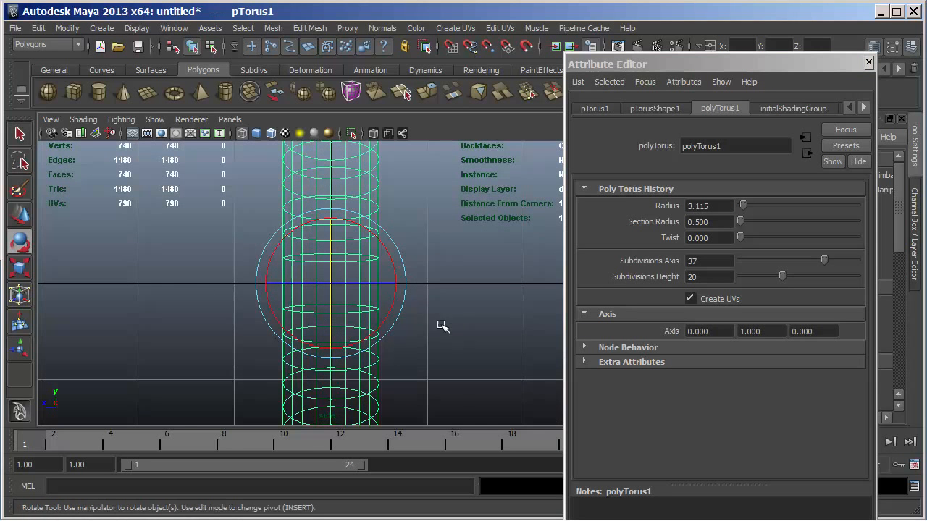
pyautogui.press('space')
pyautogui.rightClick(427, 206)
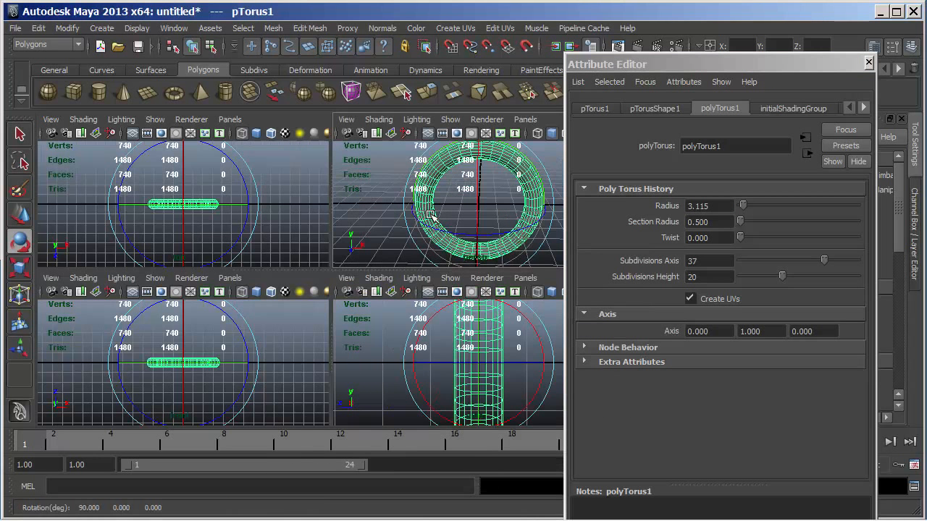
pyautogui.press('w')
pyautogui.hotkey('ctrl', 'd')
pyautogui.moveTo(478, 204); pyautogui.dragTo(572, 178)
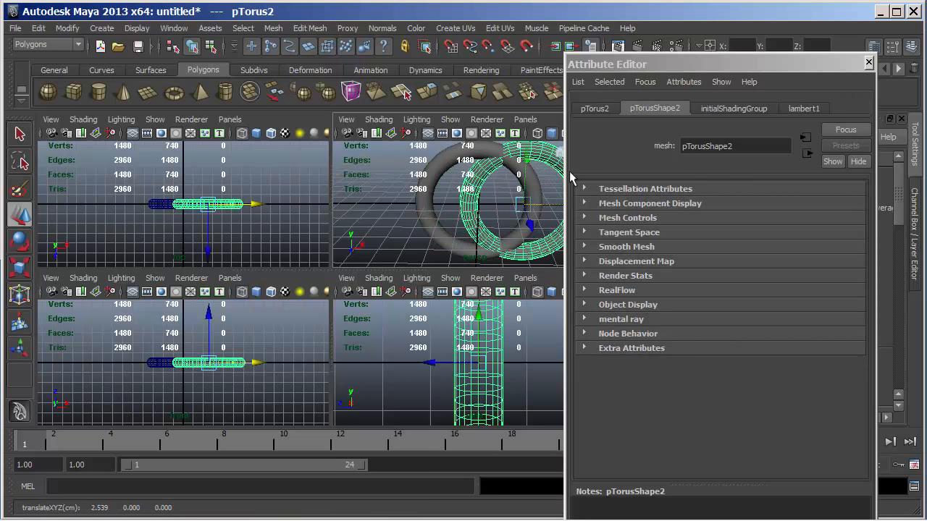
# Step: Set the duplicate torus's X rotation to 0 so it interlocks with the original ring
pyautogui.click(595, 109)
pyautogui.click(725, 222)
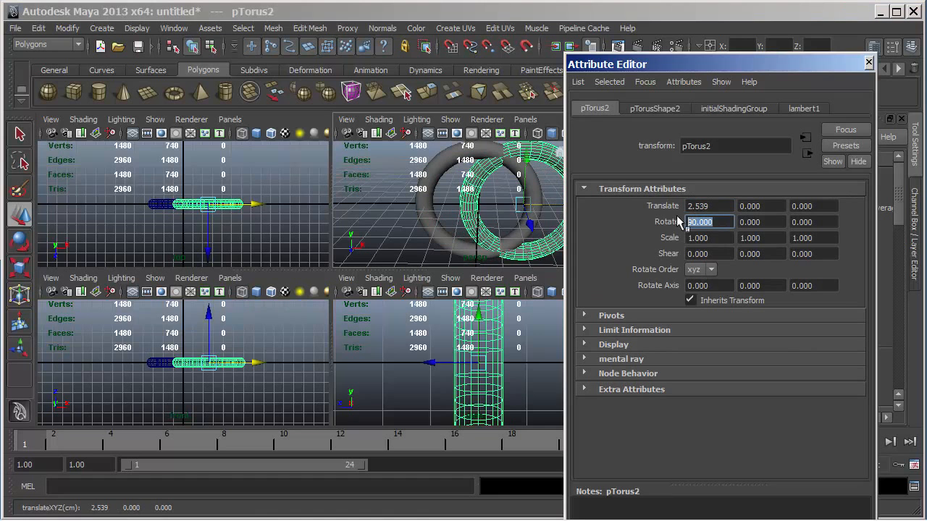
pyautogui.write('0')
pyautogui.press('Return')
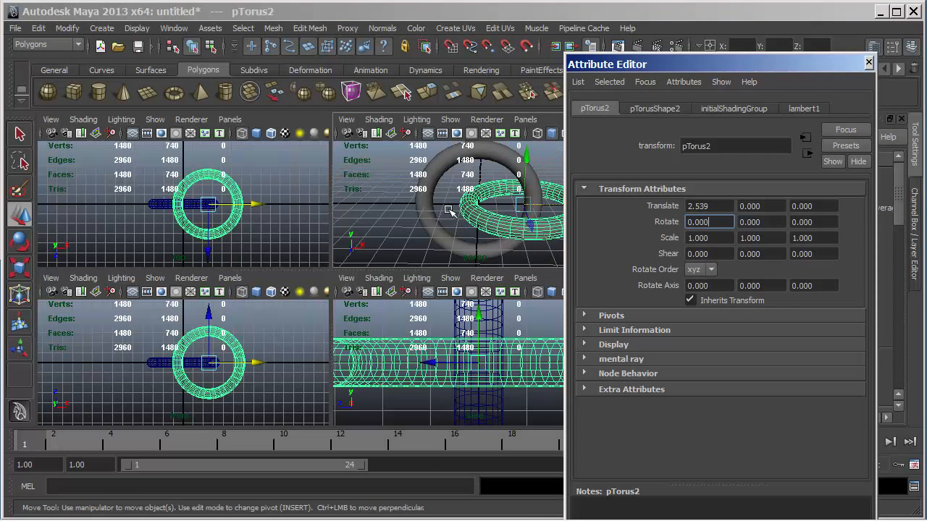
# Step: Select the original upright torus and reduce its Radius to 1.873 in its polyTorus settings
pyautogui.keyDown('alt'); pyautogui.moveTo(460, 208); pyautogui.dragTo(418, 207, button='right'); pyautogui.keyUp('alt')
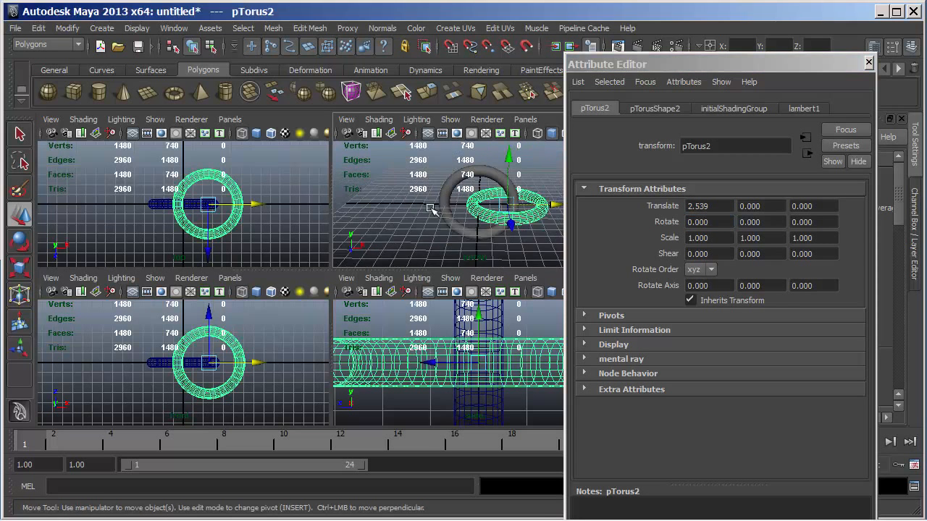
pyautogui.press('space')
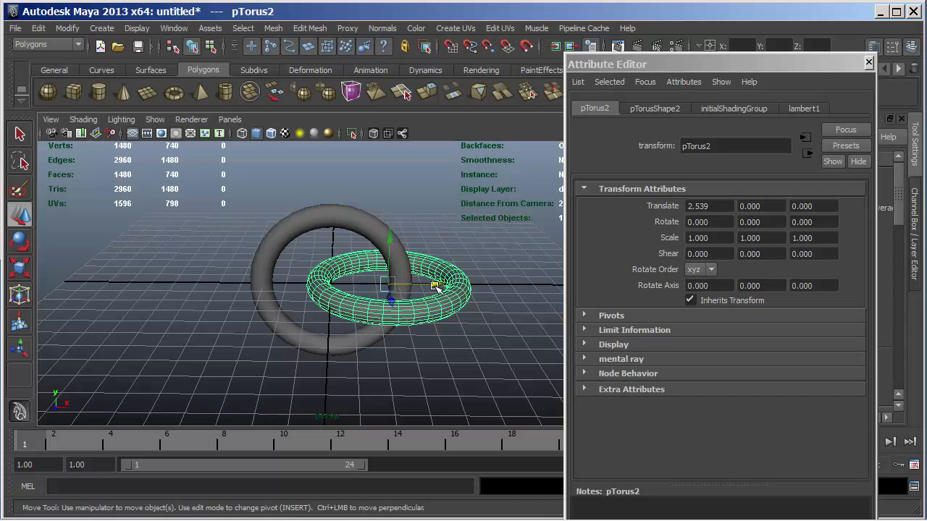
pyautogui.click(356, 230)
pyautogui.click(673, 108)
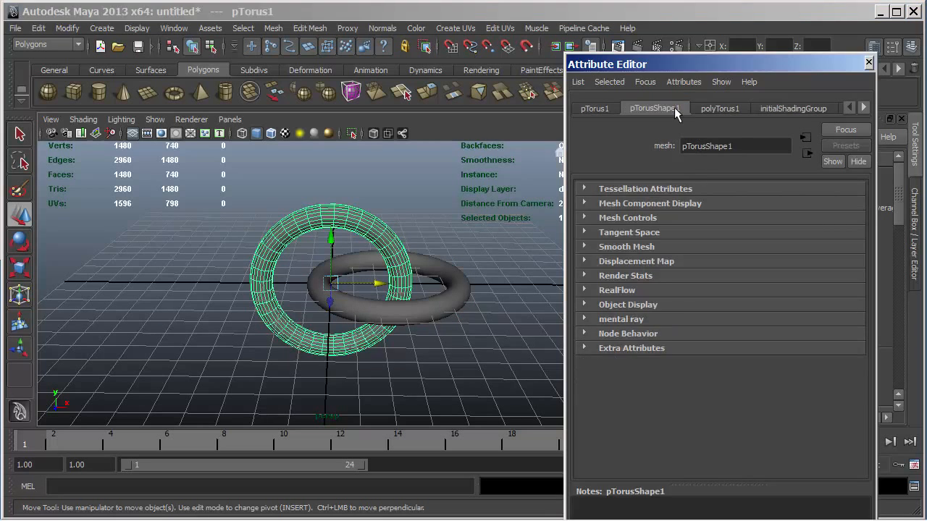
pyautogui.click(726, 108)
pyautogui.moveTo(744, 209); pyautogui.dragTo(743, 210)
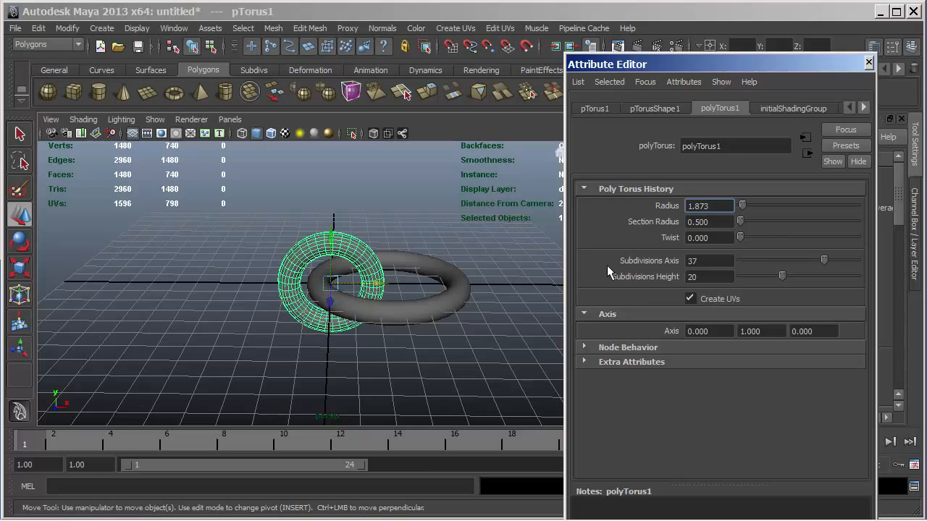
# Step: Delete the old, larger duplicate ring and duplicate the resized torus
pyautogui.click(451, 315)
pyautogui.press('Delete')
pyautogui.click(338, 322)
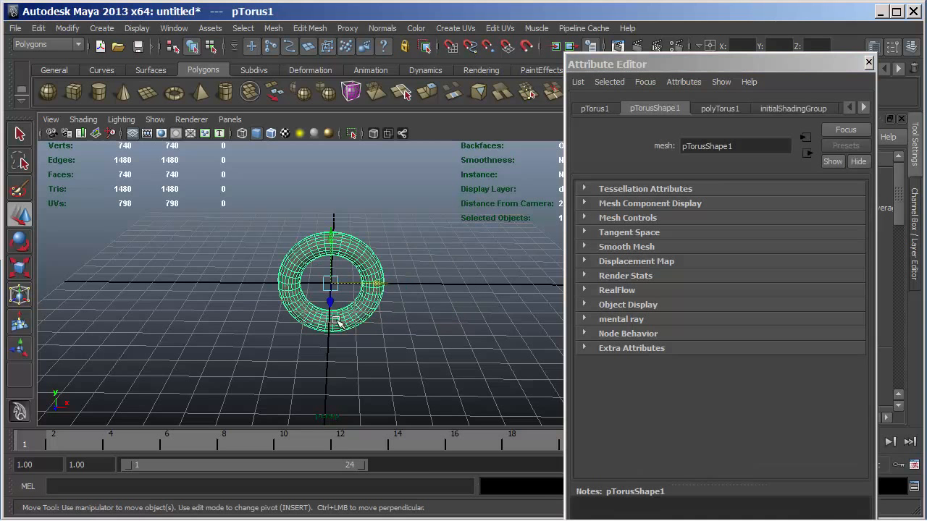
pyautogui.hotkey('ctrl', 'd')
# Step: Set the new copy's X rotation to 0 and move it about 2.675 units along the X axis
pyautogui.click(587, 109)
pyautogui.moveTo(717, 225); pyautogui.dragTo(688, 222)
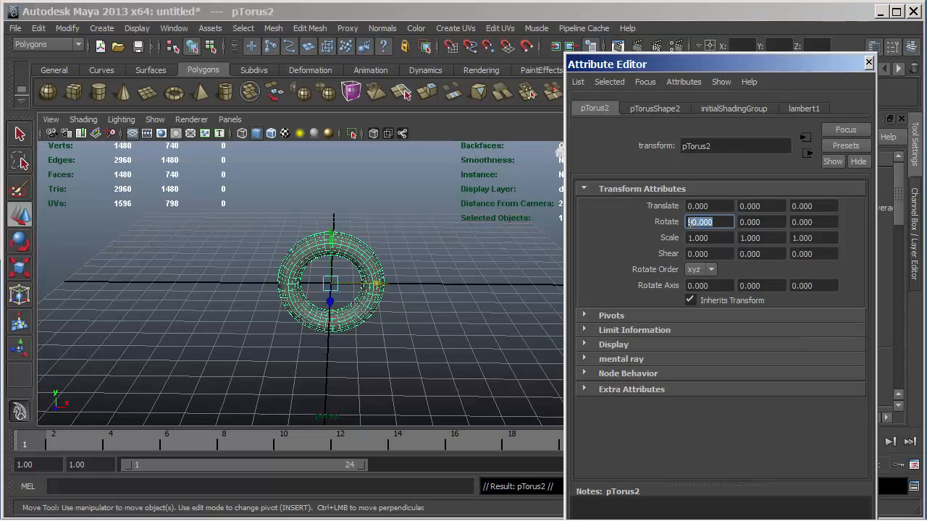
pyautogui.write('0')
pyautogui.press('Return')
pyautogui.moveTo(381, 283); pyautogui.dragTo(439, 284)
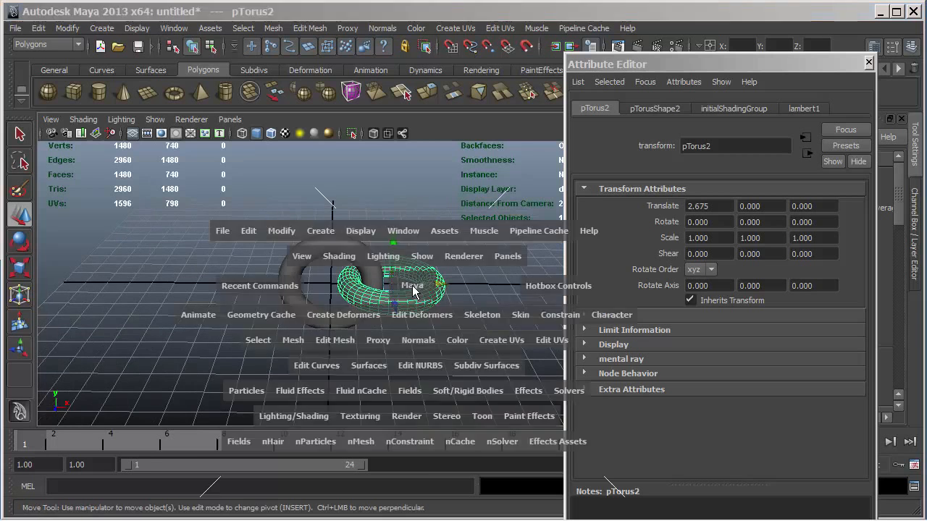
# Step: Fine-tune the flat ring to about 2.711 on X and place a duplicate of it at about -2.677 on X
pyautogui.press('space')
pyautogui.press('space')
pyautogui.scroll(5, 358, 246)
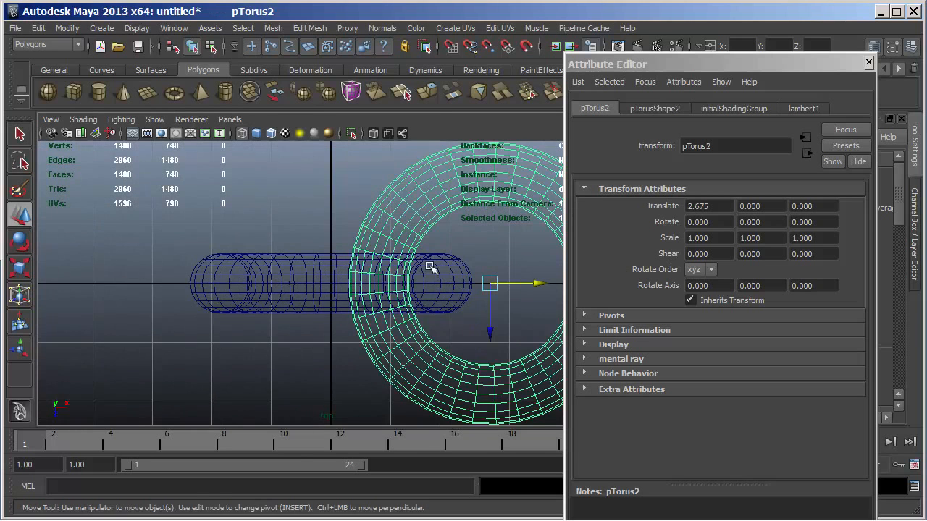
pyautogui.moveTo(467, 263); pyautogui.dragTo(146, 273)
pyautogui.hotkey('ctrl', 'd')
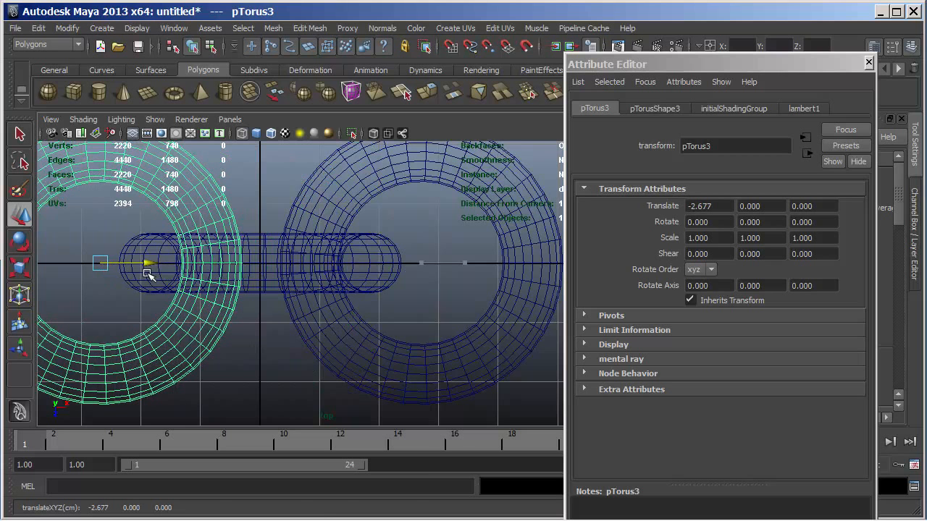
pyautogui.click(262, 319)
# Step: Delete the lower half of the upright middle ring's faces, selecting them in the side view
pyautogui.press('space')
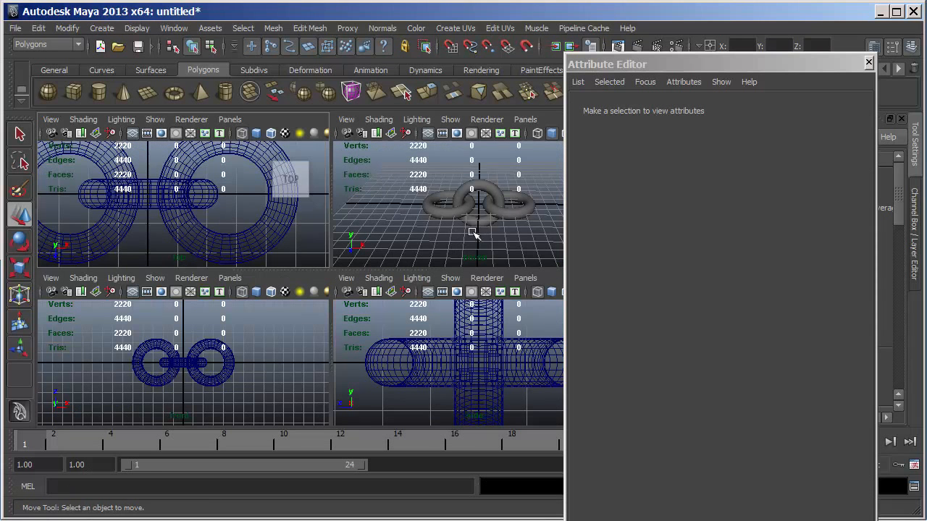
pyautogui.press('space')
pyautogui.moveTo(366, 314)
pyautogui.keyDown('alt'); pyautogui.mouseDown()
pyautogui.moveTo(355, 325)
pyautogui.moveTo(378, 344)
pyautogui.moveTo(381, 319)
pyautogui.mouseUp(); pyautogui.keyUp('alt')
pyautogui.click(406, 323)
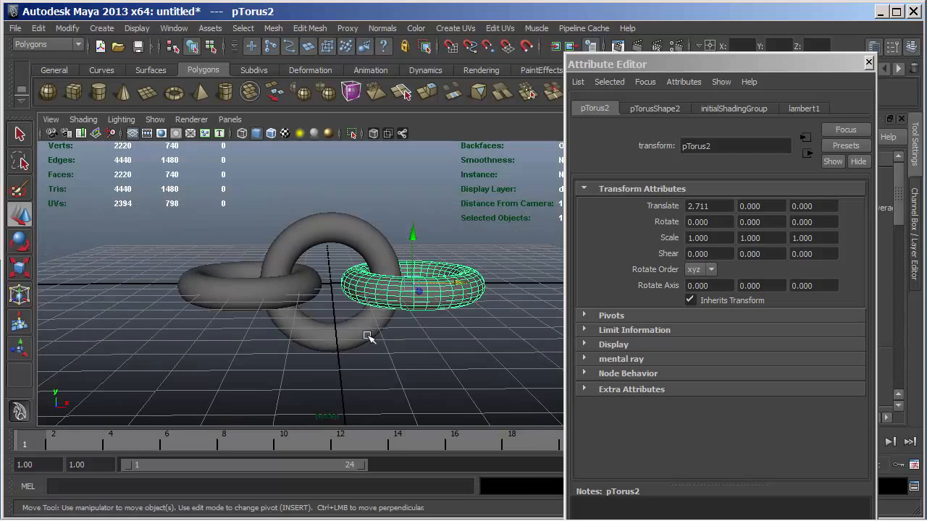
pyautogui.click(367, 336)
pyautogui.press('space')
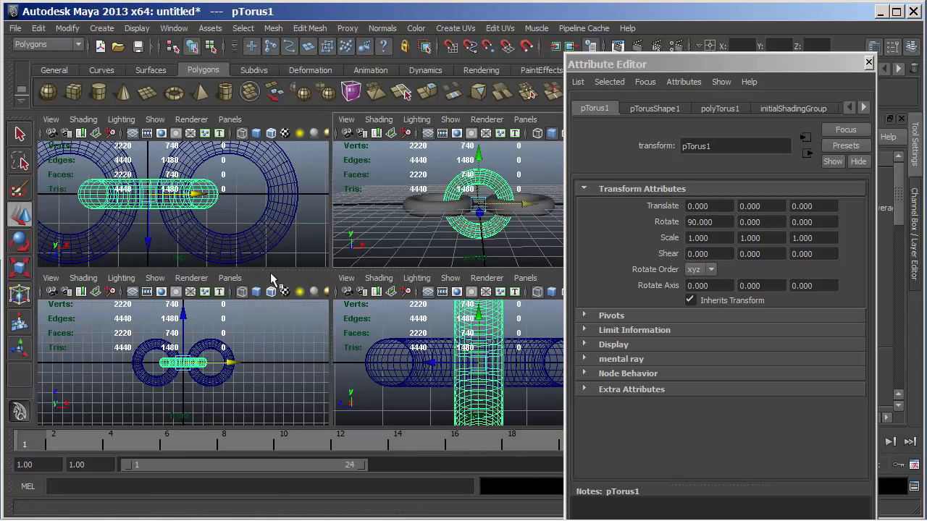
pyautogui.rightClick(492, 237)
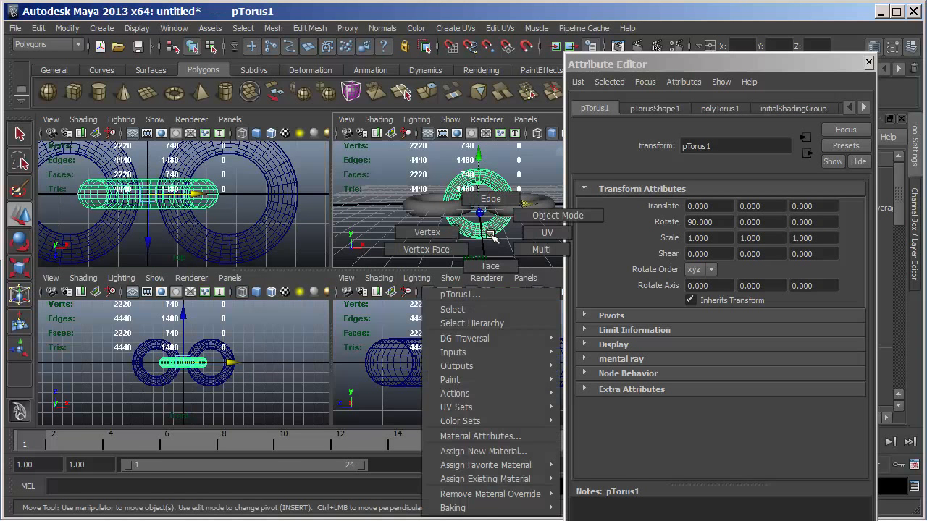
pyautogui.moveTo(493, 237); pyautogui.dragTo(490, 266, button='right')
pyautogui.press('space')
pyautogui.keyDown('alt'); pyautogui.moveTo(439, 302); pyautogui.dragTo(563, 326, button='right'); pyautogui.keyUp('alt')
pyautogui.moveTo(298, 291); pyautogui.dragTo(411, 431)
pyautogui.click(407, 391)
# Step: Delete the lower half of the faces of the flat ring on the positive X side
pyautogui.click(401, 296)
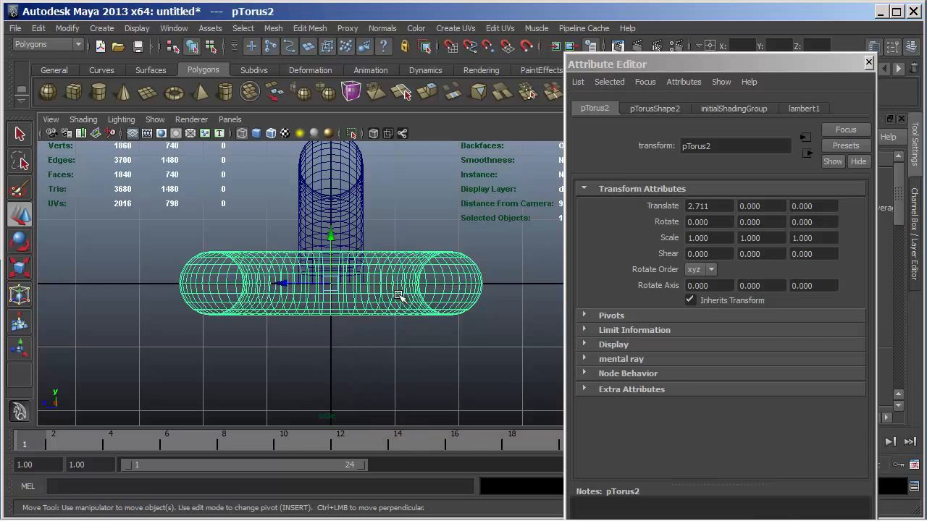
pyautogui.rightClick(397, 296)
pyautogui.moveTo(398, 296); pyautogui.dragTo(397, 267, button='right')
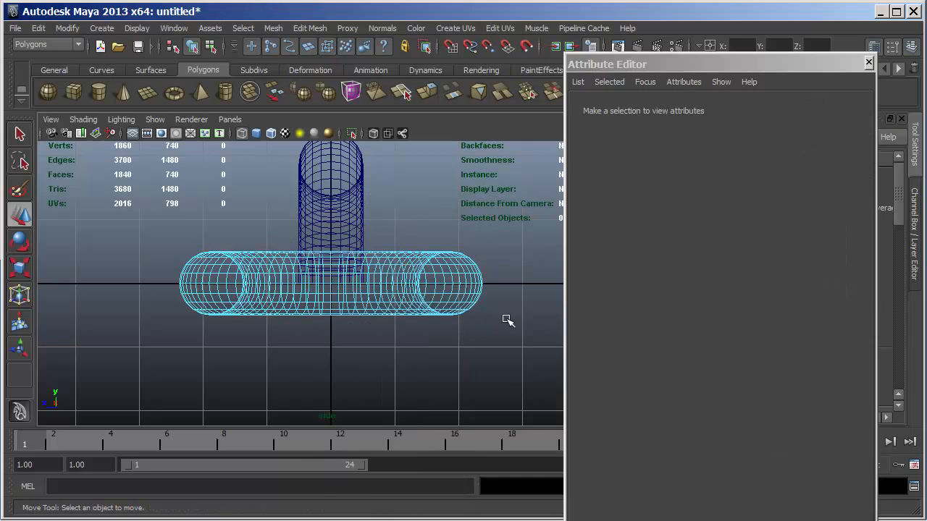
pyautogui.moveTo(495, 287); pyautogui.dragTo(140, 351)
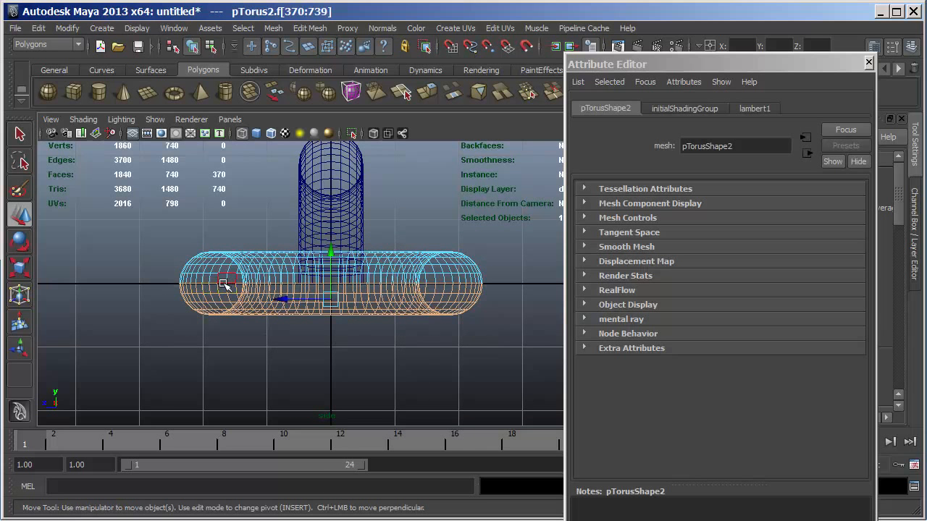
pyautogui.click(191, 342)
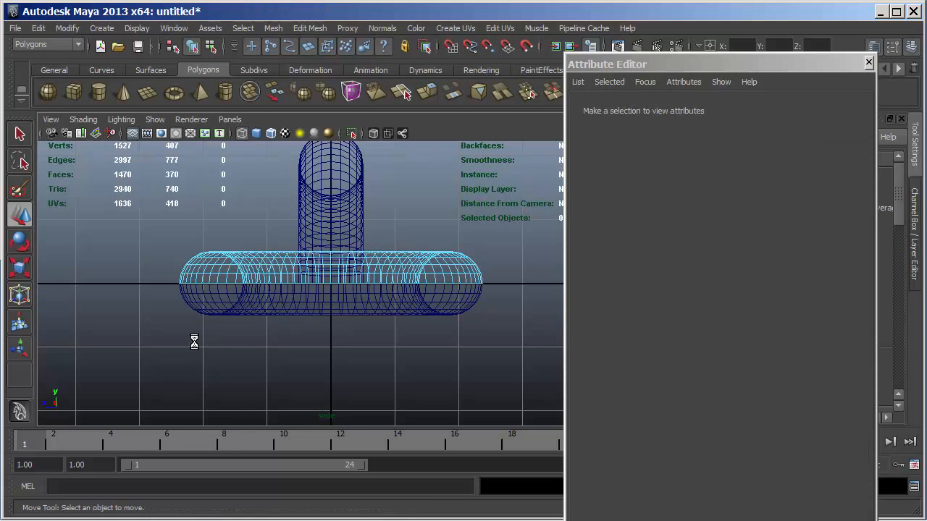
# Step: Delete the lower half of the faces of the flat ring on the negative X side
pyautogui.moveTo(279, 301); pyautogui.dragTo(275, 265, button='right')
pyautogui.moveTo(148, 362); pyautogui.dragTo(521, 286)
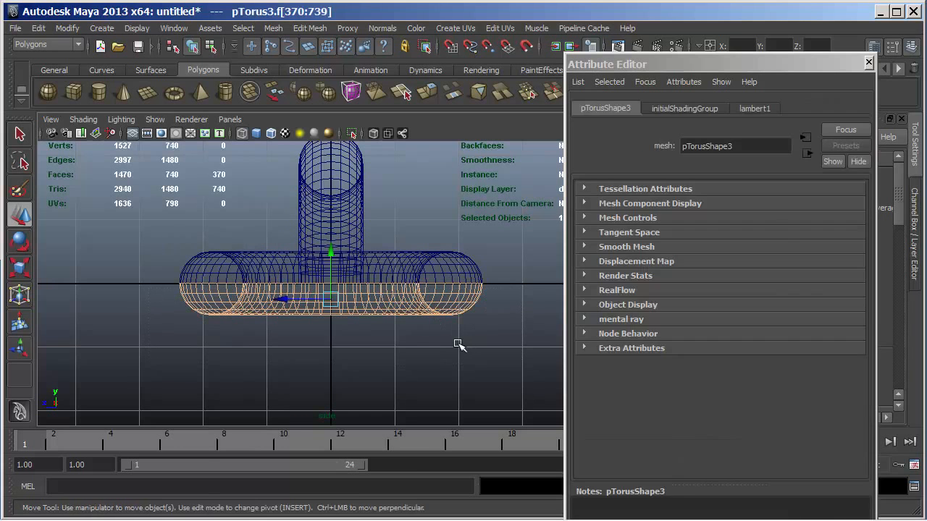
pyautogui.press('Delete')
# Step: Delete the outer half of the positive-X ring's faces in the top view, leaving the half around the middle link
pyautogui.press('space')
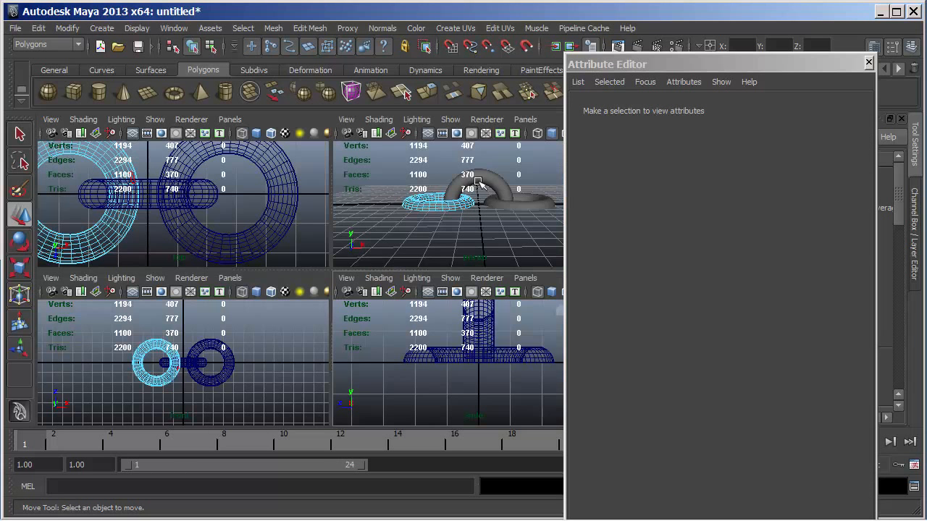
pyautogui.click(523, 205)
pyautogui.moveTo(430, 210); pyautogui.dragTo(471, 186, button='right')
pyautogui.click(444, 208)
pyautogui.click(516, 206)
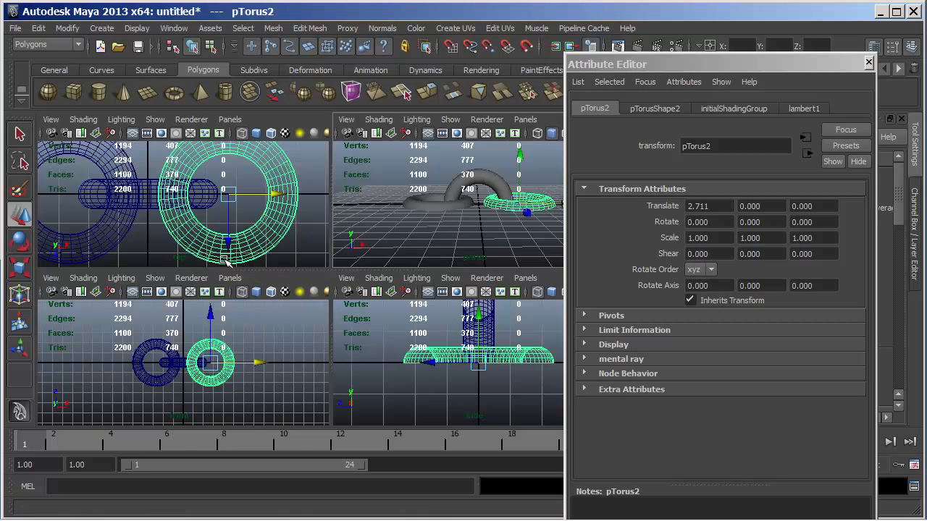
pyautogui.moveTo(270, 233); pyautogui.dragTo(273, 266, button='right')
pyautogui.press('space')
pyautogui.scroll(-3, 434, 224)
pyautogui.scroll(3, 388, 183)
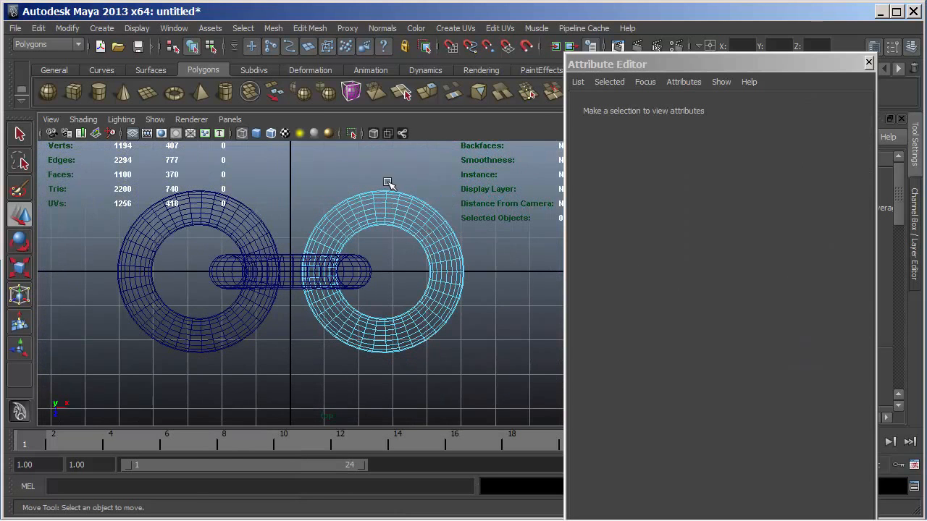
pyautogui.moveTo(388, 179); pyautogui.dragTo(498, 371)
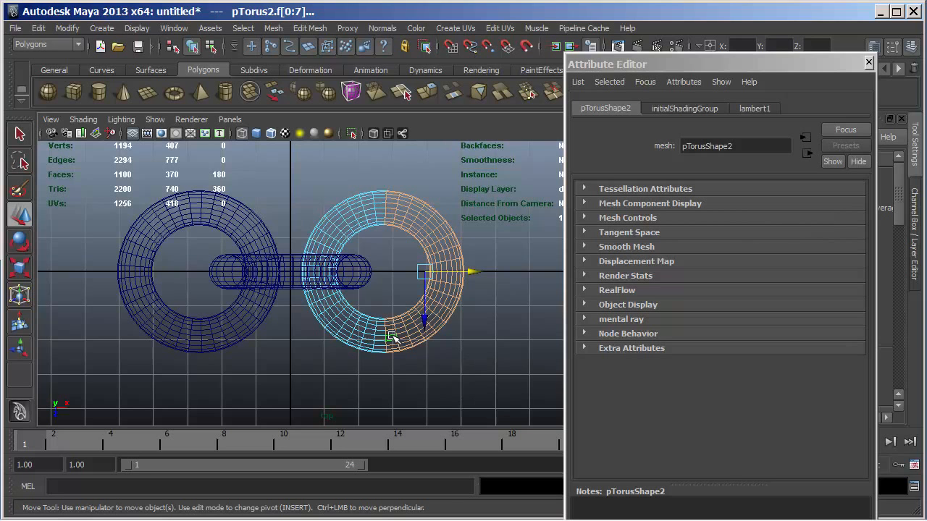
pyautogui.press('Delete')
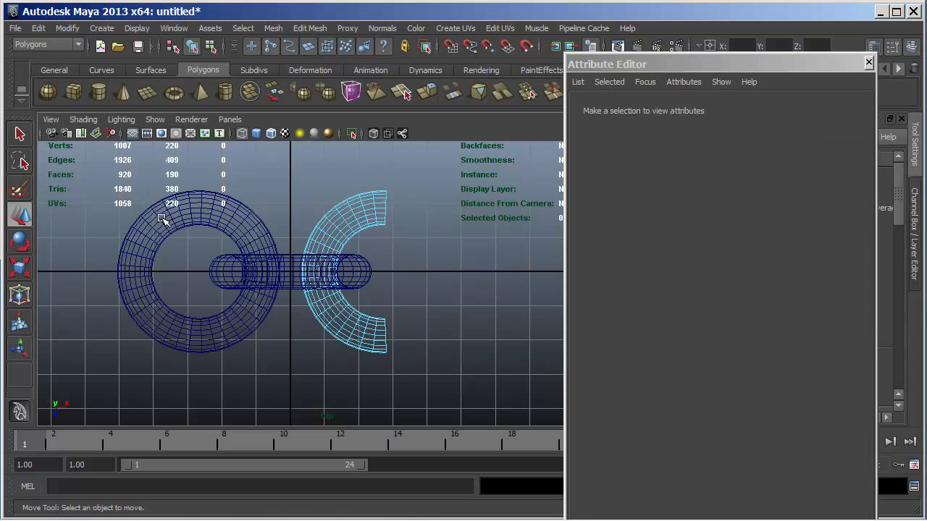
# Step: Delete the outer half of the negative-X ring's faces in the top view
pyautogui.click(209, 233)
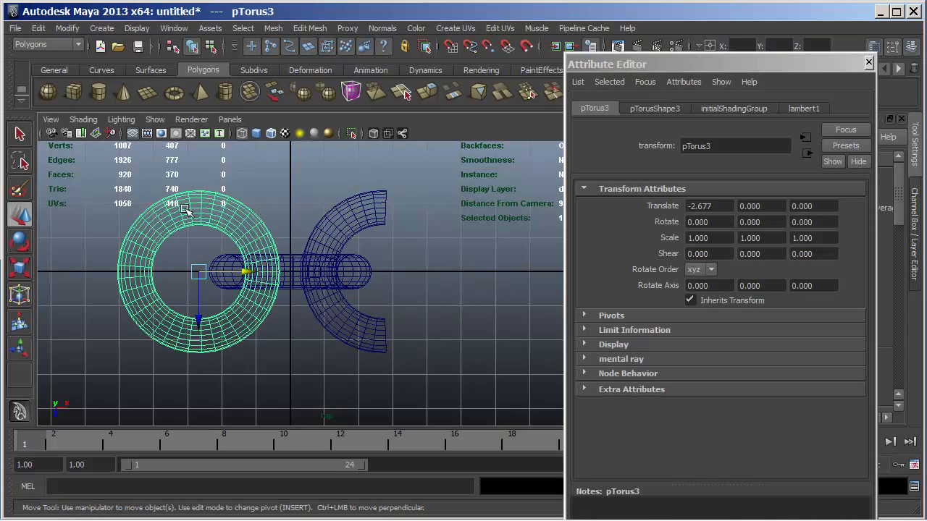
pyautogui.moveTo(168, 226); pyautogui.dragTo(171, 259, button='right')
pyautogui.moveTo(110, 227); pyautogui.dragTo(192, 375)
pyautogui.press('Delete')
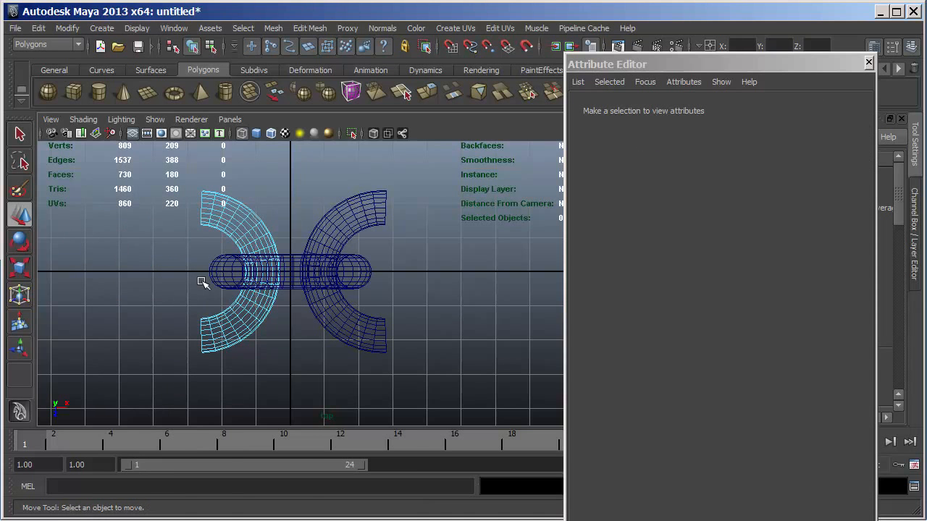
# Step: Return to object mode and select all three partial rings together, viewing them in perspective
pyautogui.moveTo(238, 230); pyautogui.dragTo(284, 211, button='right')
pyautogui.click(257, 233)
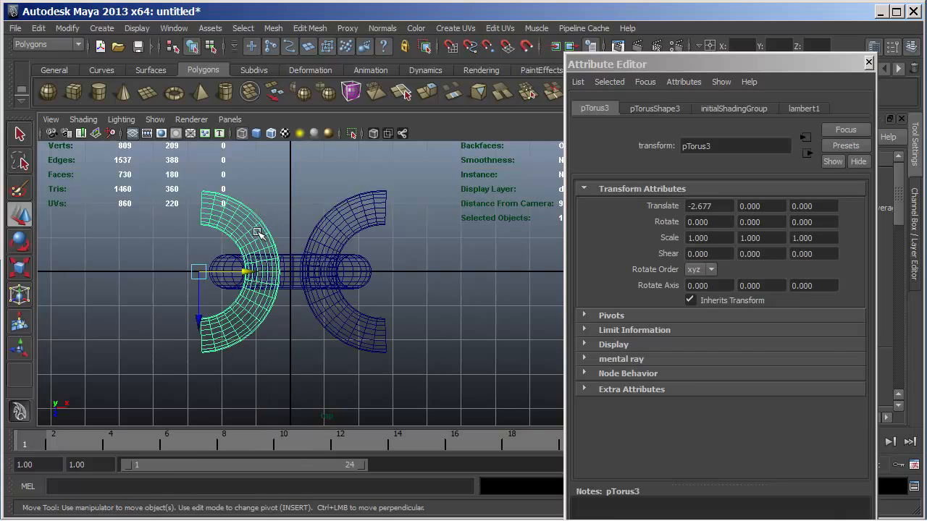
pyautogui.click(292, 271)
pyautogui.click(372, 244)
pyautogui.press('space')
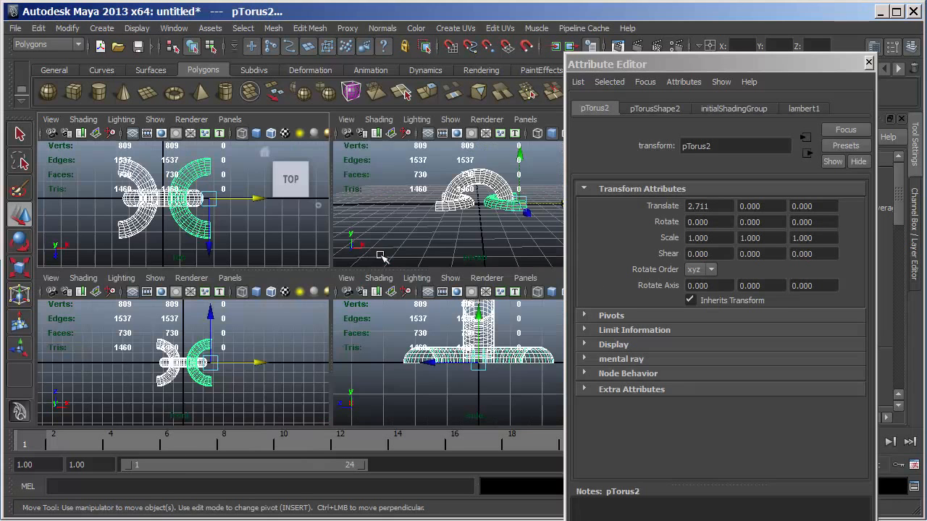
pyautogui.press('space')
pyautogui.moveTo(301, 346)
pyautogui.keyDown('alt'); pyautogui.mouseDown()
pyautogui.moveTo(325, 366)
pyautogui.moveTo(298, 358)
pyautogui.mouseUp(); pyautogui.keyUp('alt')
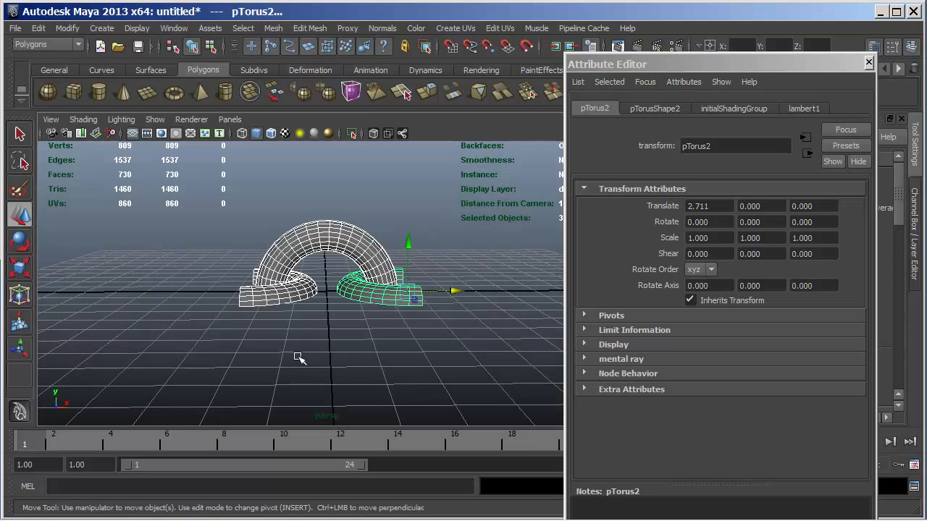
# Step: Try scaling the upright half ring alone to 0.752 on Z and 1.465 on X, undoing each change
pyautogui.click(319, 240)
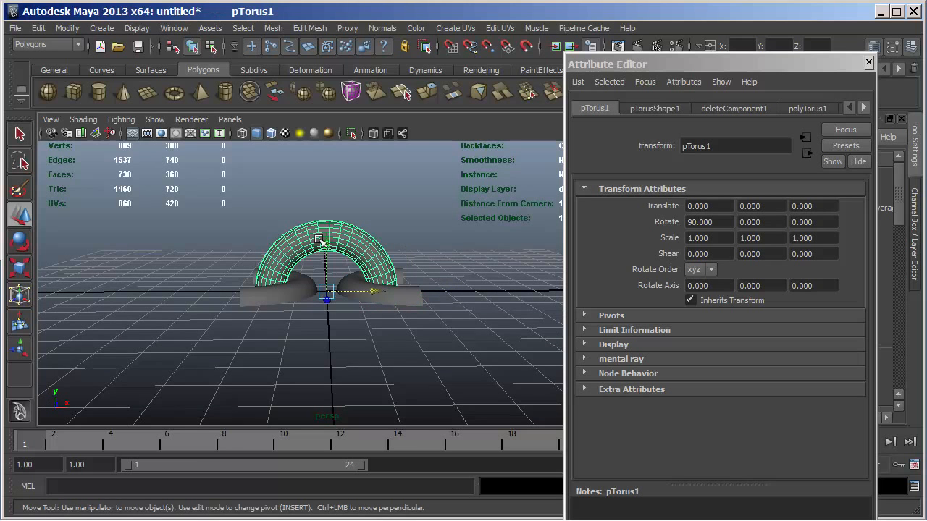
pyautogui.press('r')
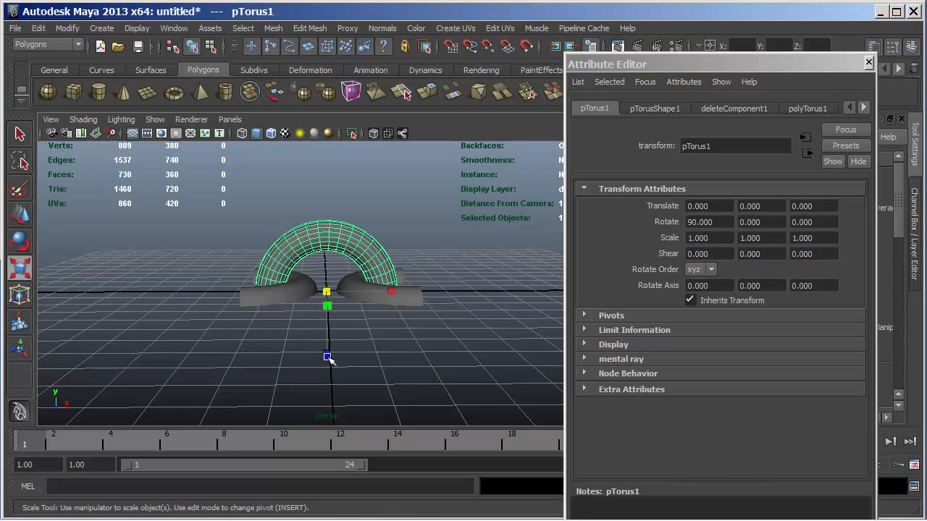
pyautogui.moveTo(328, 356); pyautogui.dragTo(333, 338)
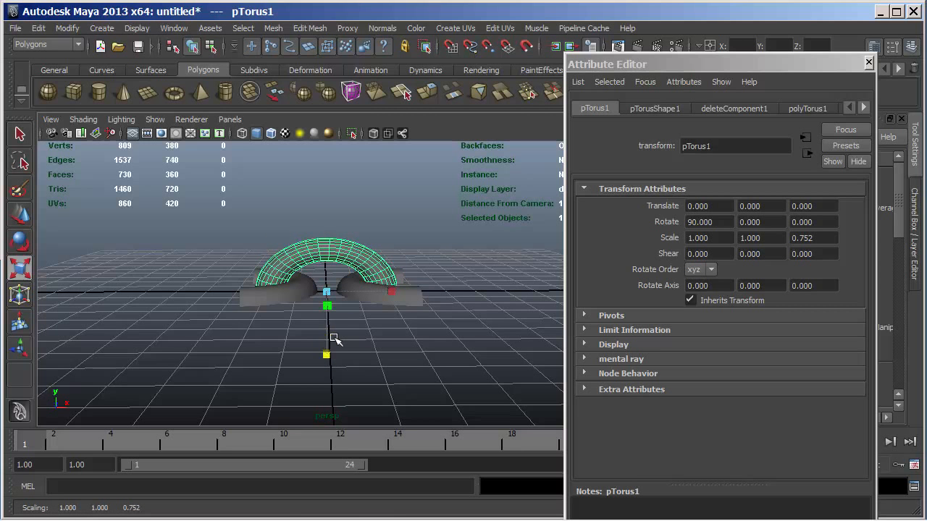
pyautogui.hotkey('ctrl', 'z')
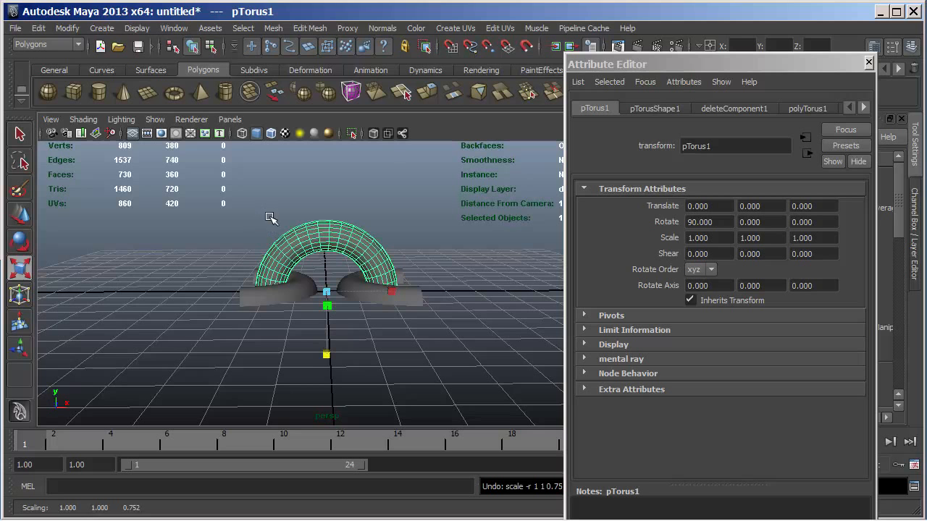
pyautogui.moveTo(328, 355); pyautogui.dragTo(423, 291)
pyautogui.hotkey('ctrl', 'z')
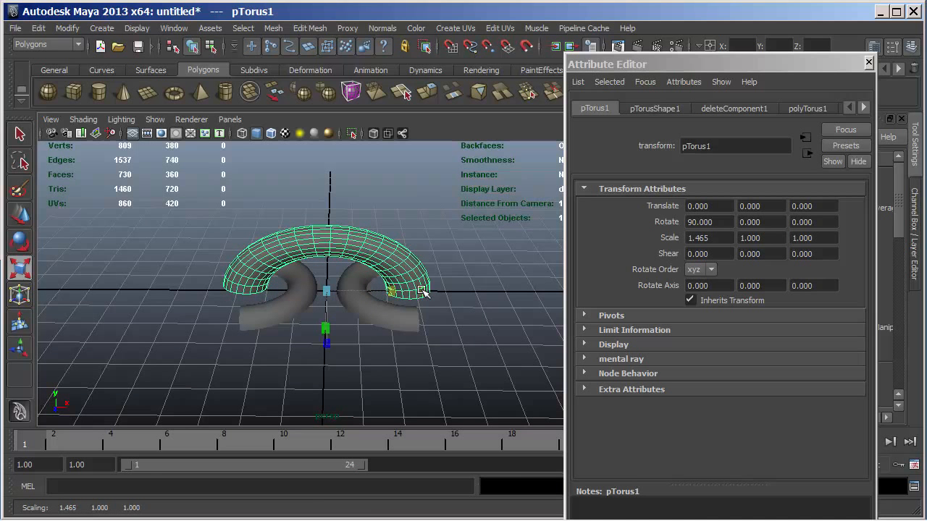
pyautogui.hotkey('ctrl', 'z')
# Step: Add both flat partial rings to the selection of the upright half ring
pyautogui.keyDown('alt'); pyautogui.moveTo(358, 358); pyautogui.dragTo(366, 321); pyautogui.keyUp('alt')
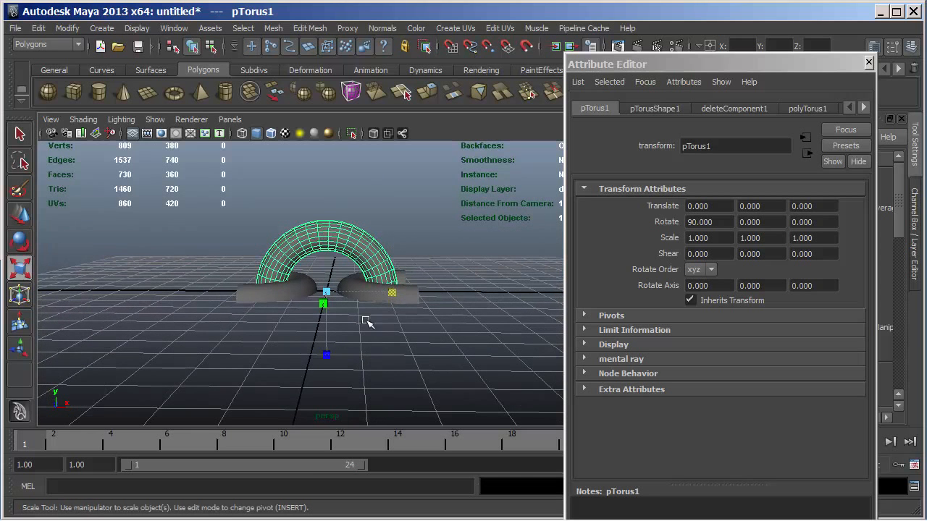
pyautogui.keyDown('shift'); pyautogui.click(412, 295); pyautogui.keyUp('shift')
pyautogui.keyDown('shift'); pyautogui.click(273, 294); pyautogui.keyUp('shift')
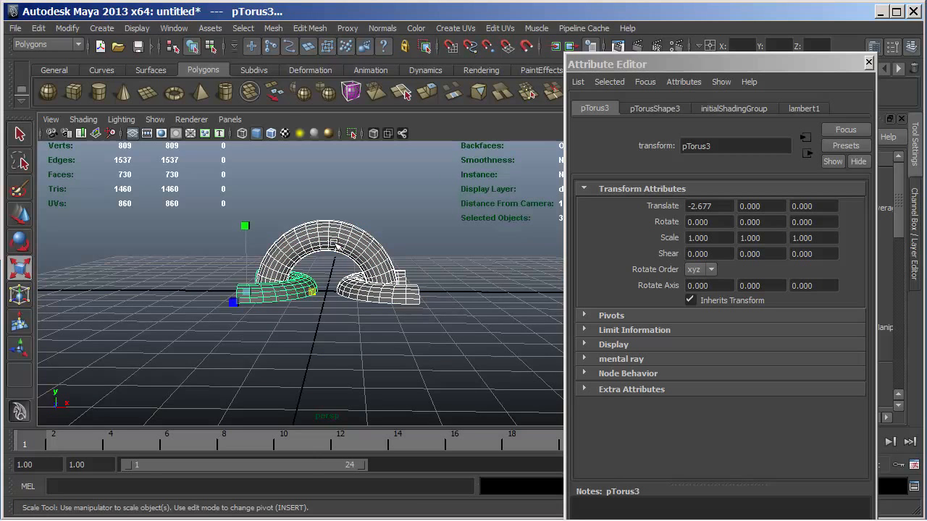
# Step: Combine the three selected partial rings into a single mesh
pyautogui.keyDown('alt'); pyautogui.moveTo(316, 341); pyautogui.dragTo(300, 270); pyautogui.keyUp('alt')
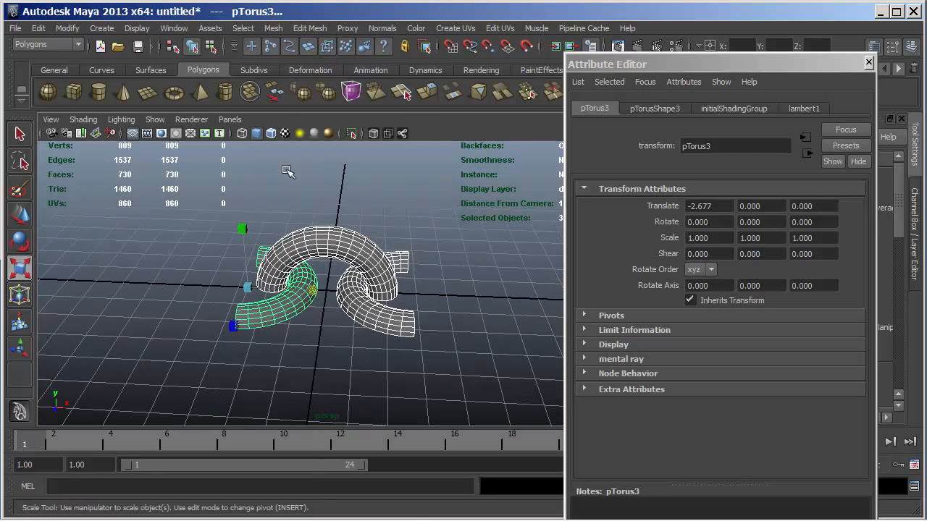
pyautogui.click(273, 28)
pyautogui.click(284, 48)
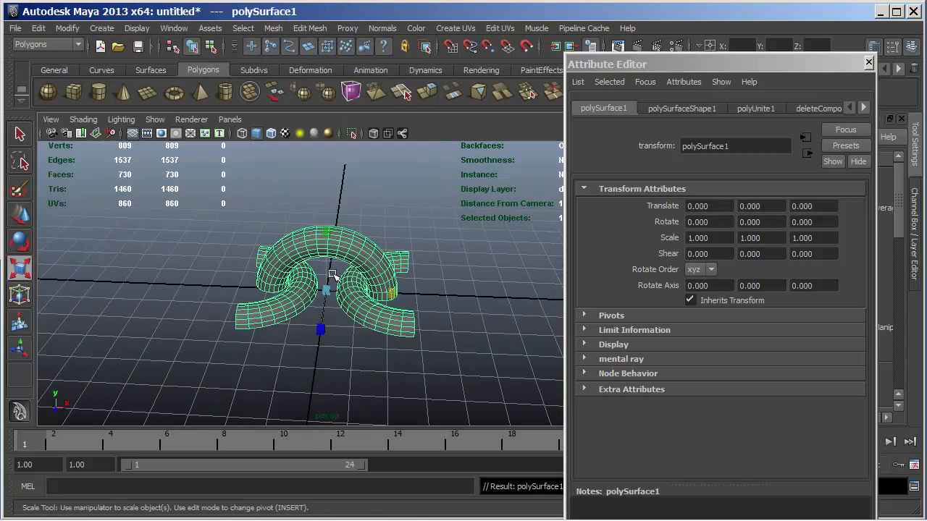
# Step: Move the combined mesh's pivot in the top view to the positive-X end corner, about X 2.812, Z -2.371
pyautogui.press('space')
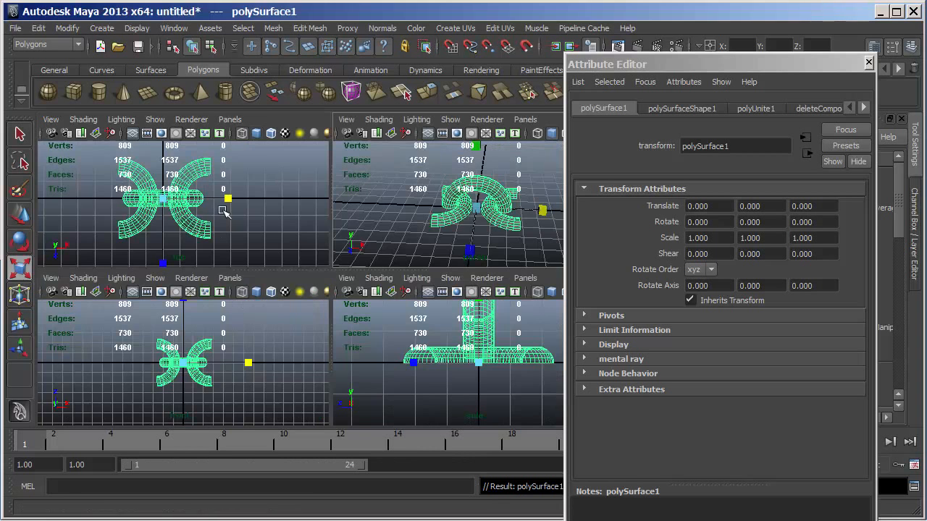
pyautogui.press('space')
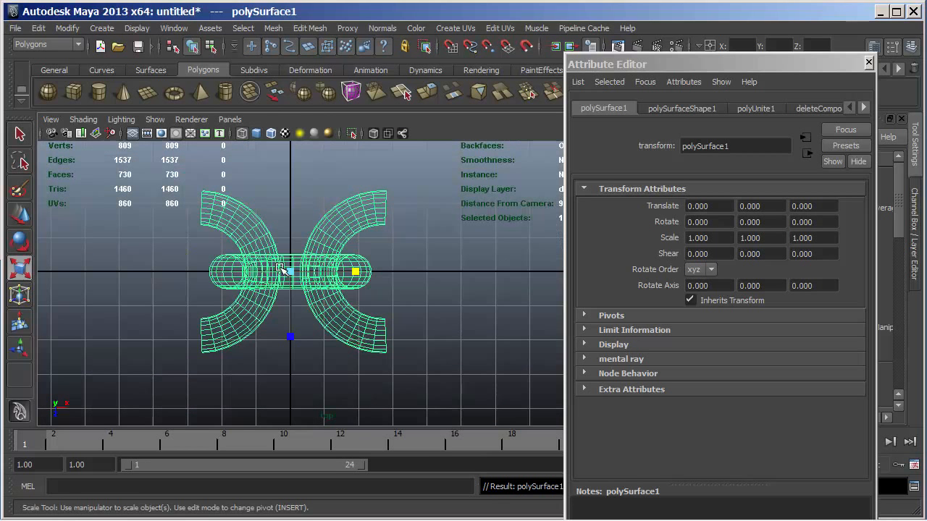
pyautogui.press('Insert')
pyautogui.moveTo(291, 274); pyautogui.dragTo(390, 194)
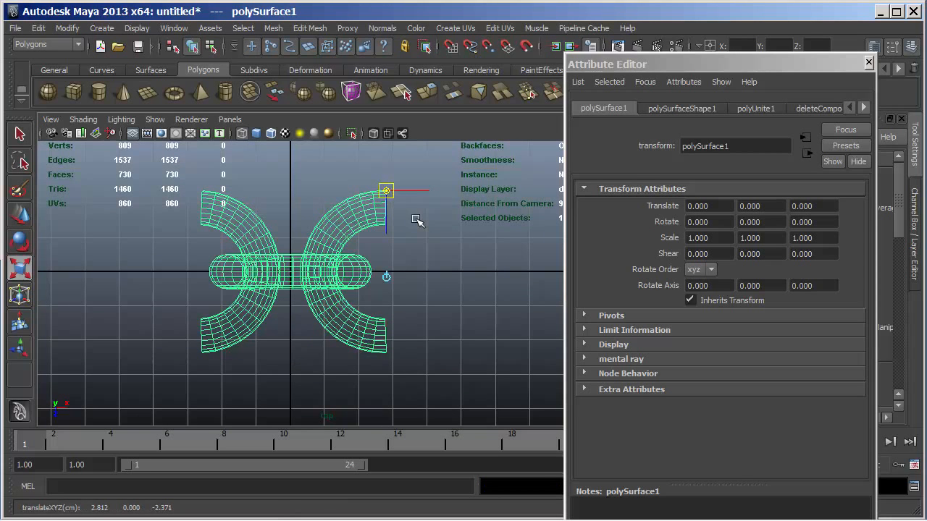
pyautogui.press('Insert')
pyautogui.press('w')
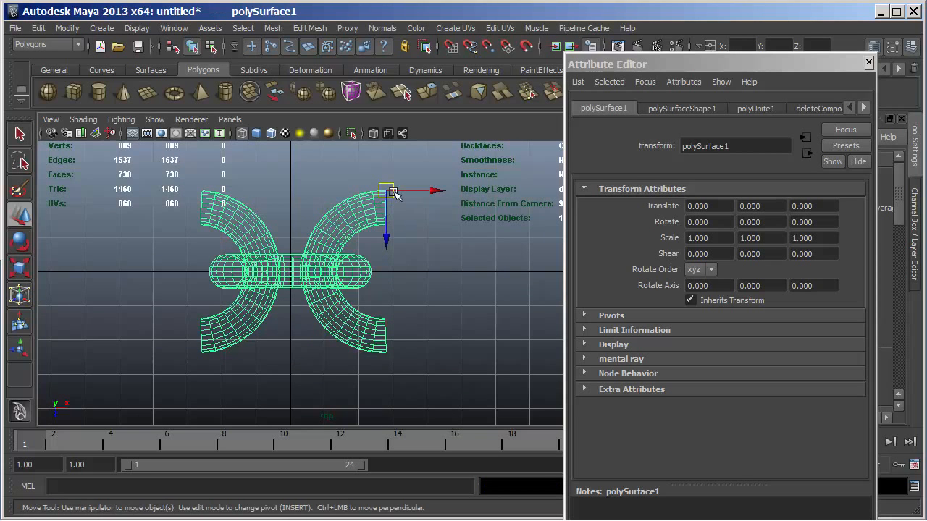
# Step: Try a duplicate of the chain section placed end to end at Translate X -5.388, and delete that copy
pyautogui.hotkey('ctrl', 'd')
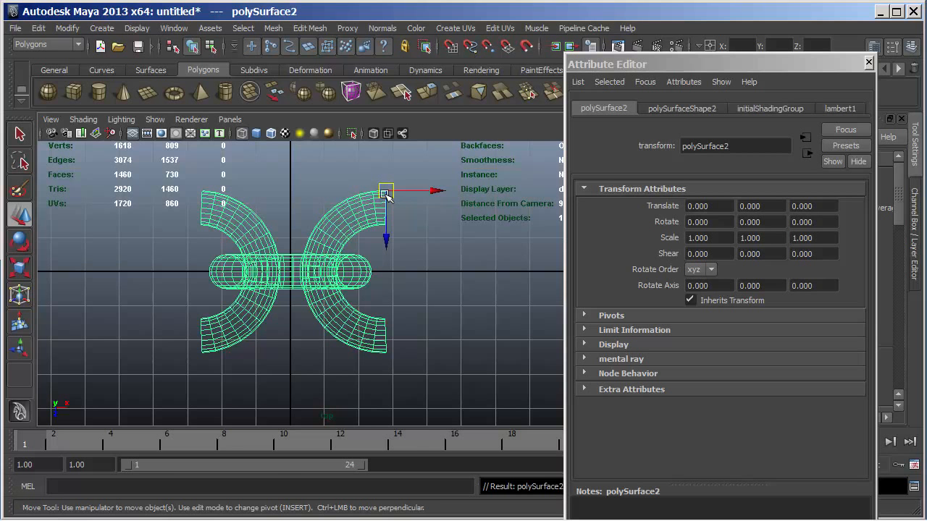
pyautogui.moveTo(386, 191); pyautogui.dragTo(203, 181)
pyautogui.keyDown('alt'); pyautogui.moveTo(158, 320); pyautogui.dragTo(256, 312, button='right'); pyautogui.keyUp('alt')
pyautogui.keyDown('alt'); pyautogui.moveTo(256, 312); pyautogui.dragTo(418, 344, button='middle'); pyautogui.keyUp('alt')
pyautogui.keyDown('alt'); pyautogui.moveTo(418, 344); pyautogui.dragTo(210, 219, button='right'); pyautogui.keyUp('alt')
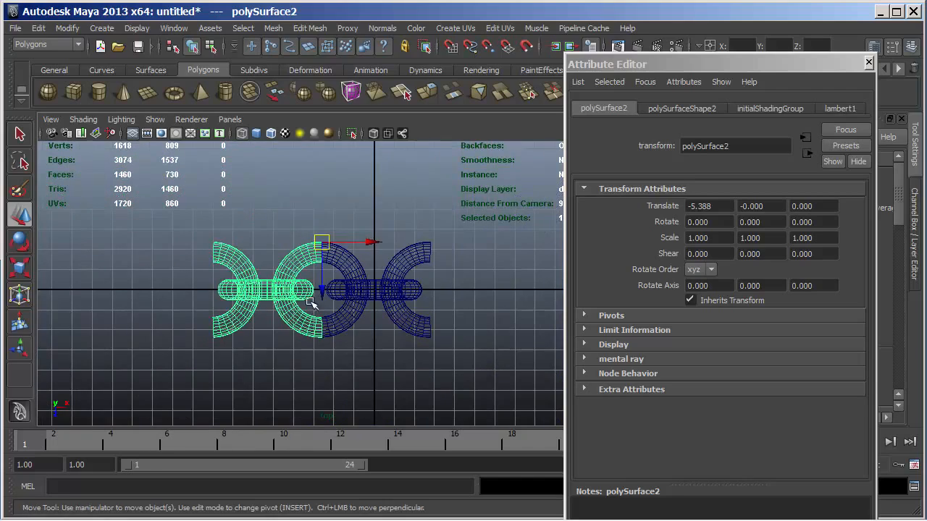
pyautogui.press('Delete')
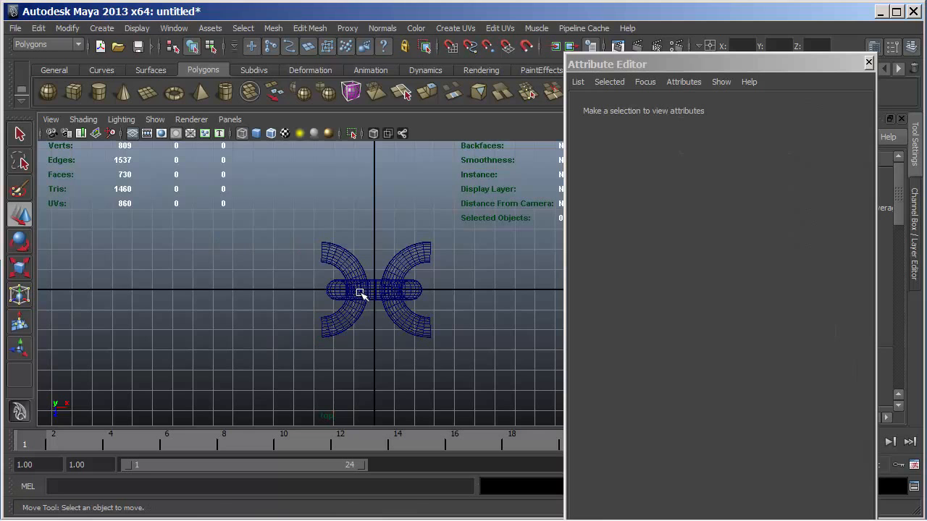
# Step: Create a polygon plane with 1 subdivision in width and height
pyautogui.click(147, 93)
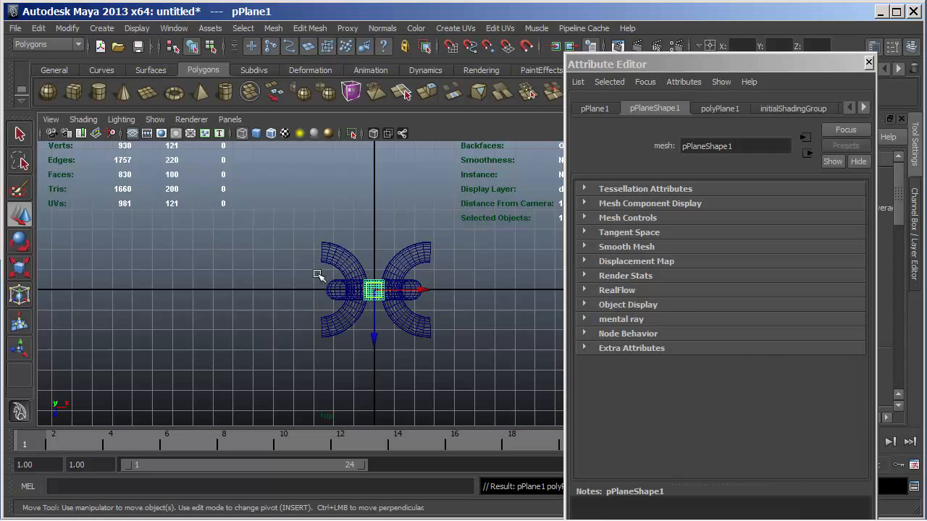
pyautogui.click(595, 108)
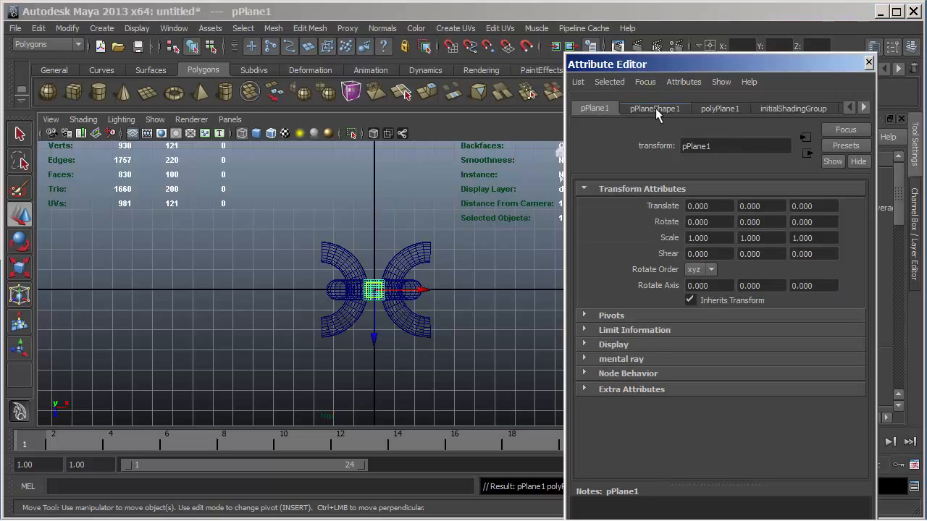
pyautogui.click(720, 109)
pyautogui.moveTo(762, 247); pyautogui.dragTo(722, 264)
# Step: Scale the plane up uniformly to enclose the chain section in the top view and snap its centre to the origin
pyautogui.press('r')
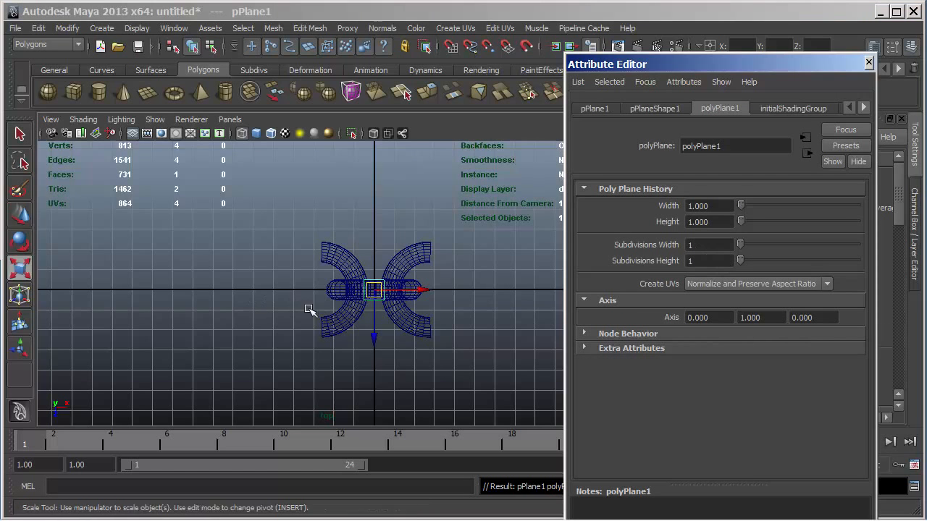
pyautogui.moveTo(375, 290); pyautogui.dragTo(438, 311)
pyautogui.press('w')
pyautogui.click(422, 289)
pyautogui.moveTo(421, 289); pyautogui.dragTo(425, 290)
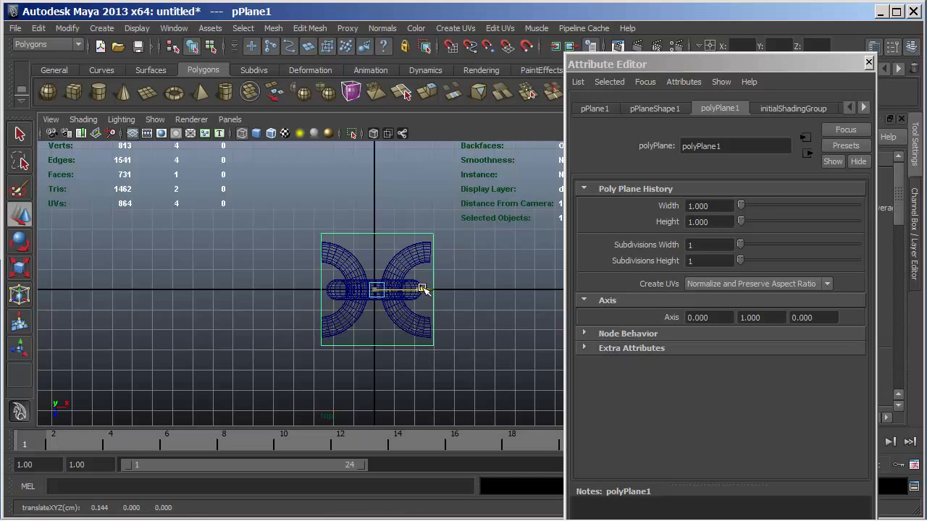
pyautogui.press('x')
pyautogui.moveTo(378, 291); pyautogui.dragTo(374, 291)
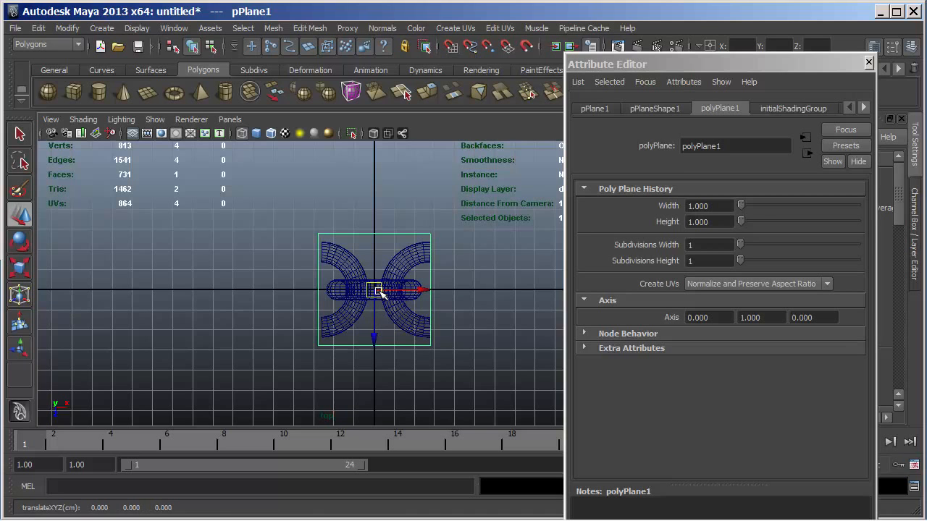
# Step: Scale the combined chain mesh uniformly by 1.042 about its corner pivot to match the plane's width
pyautogui.press('space')
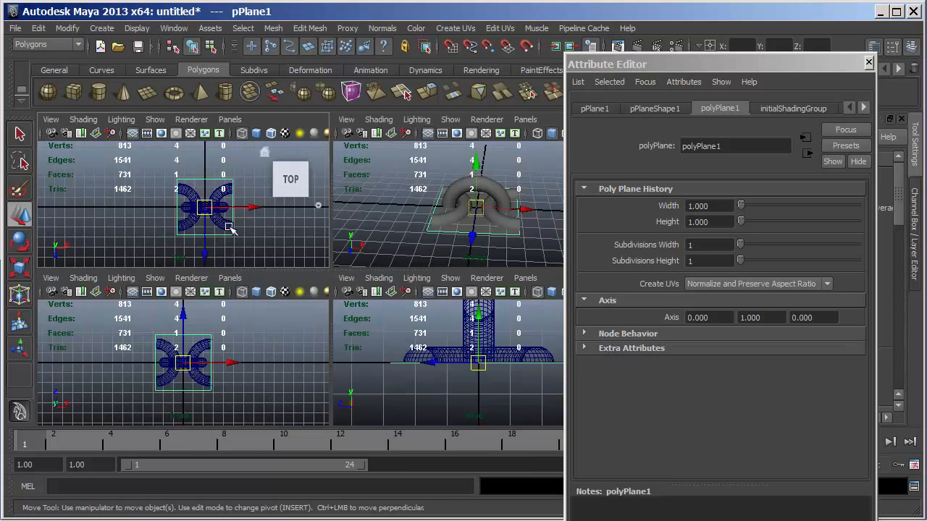
pyautogui.press('space')
pyautogui.keyDown('alt'); pyautogui.moveTo(258, 304); pyautogui.dragTo(414, 239, button='right'); pyautogui.keyUp('alt')
pyautogui.click(414, 239)
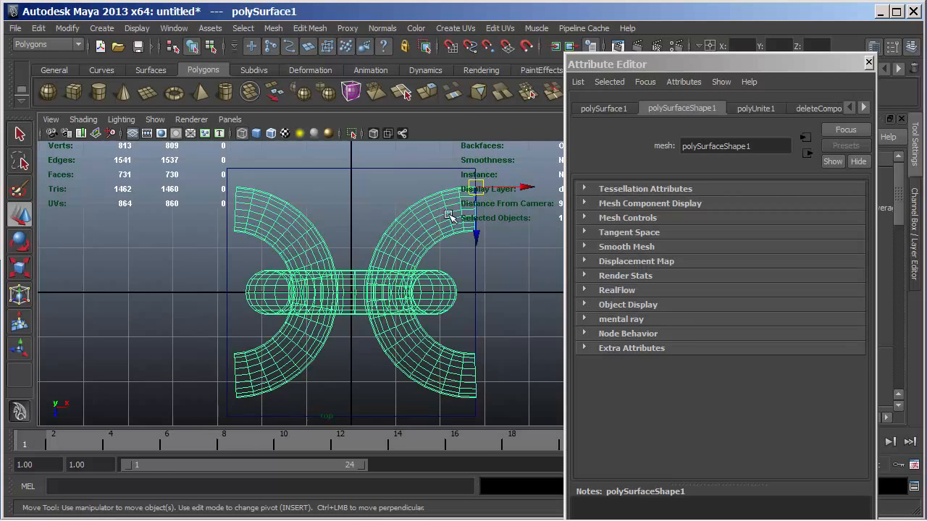
pyautogui.press('r')
pyautogui.moveTo(476, 187); pyautogui.dragTo(489, 191)
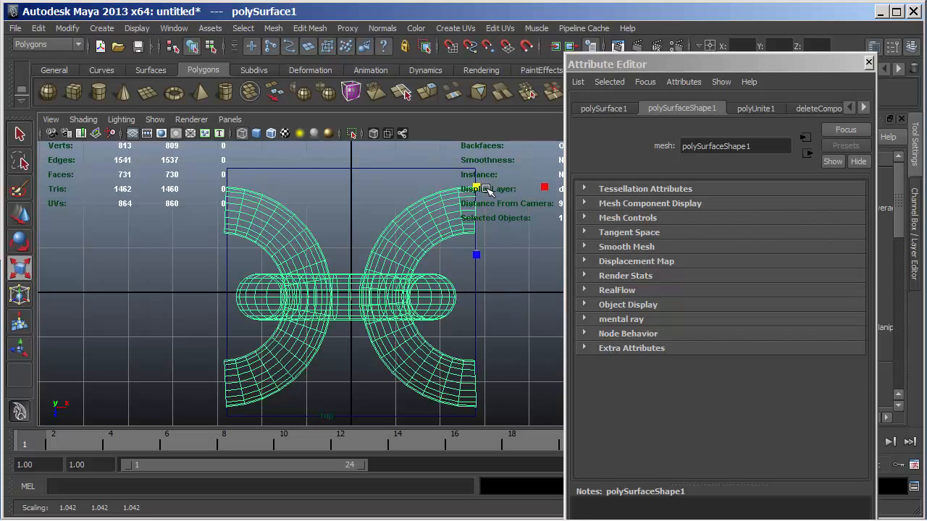
# Step: Flatten the open-end vertices on both the negative-X and positive-X sides of the chain mesh along X
pyautogui.rightClick(237, 207)
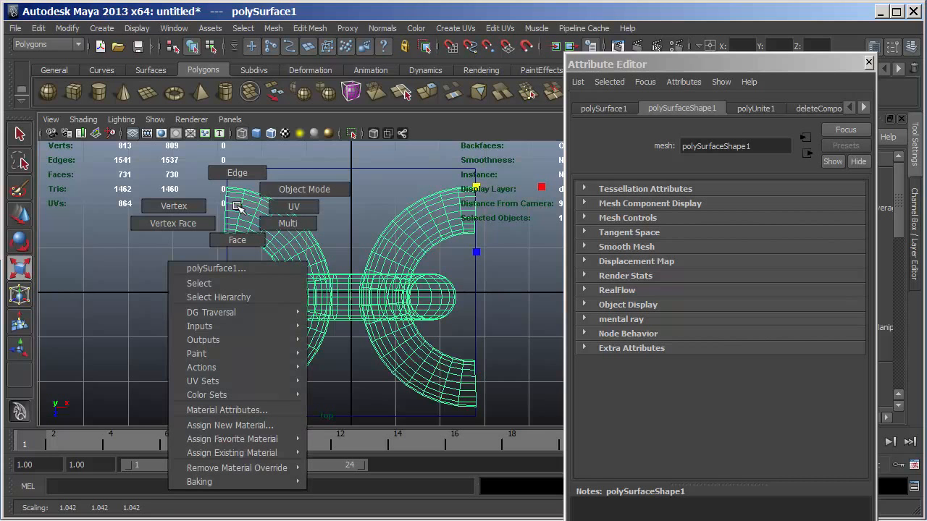
pyautogui.click(185, 206)
pyautogui.moveTo(193, 249); pyautogui.dragTo(230, 425)
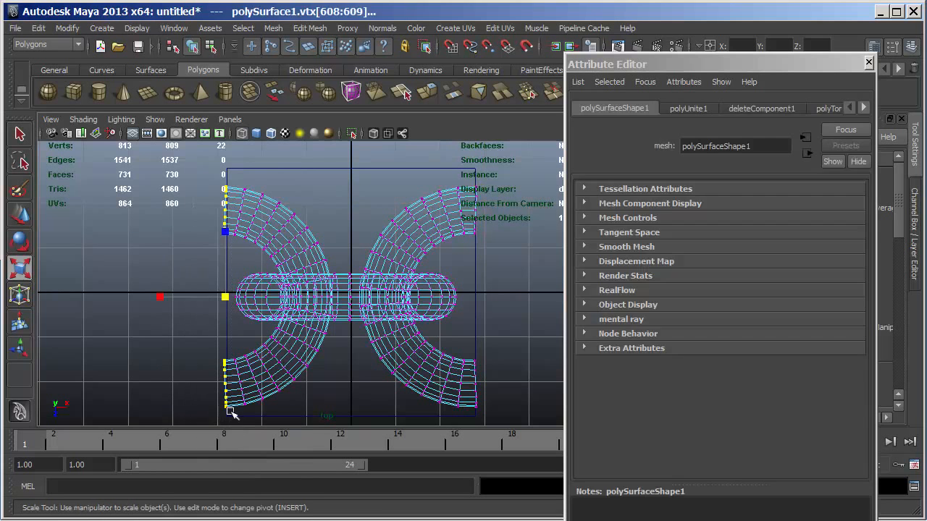
pyautogui.moveTo(168, 300); pyautogui.dragTo(192, 299)
pyautogui.moveTo(475, 255); pyautogui.dragTo(517, 423)
pyautogui.moveTo(415, 296); pyautogui.dragTo(458, 298)
pyautogui.click(500, 257)
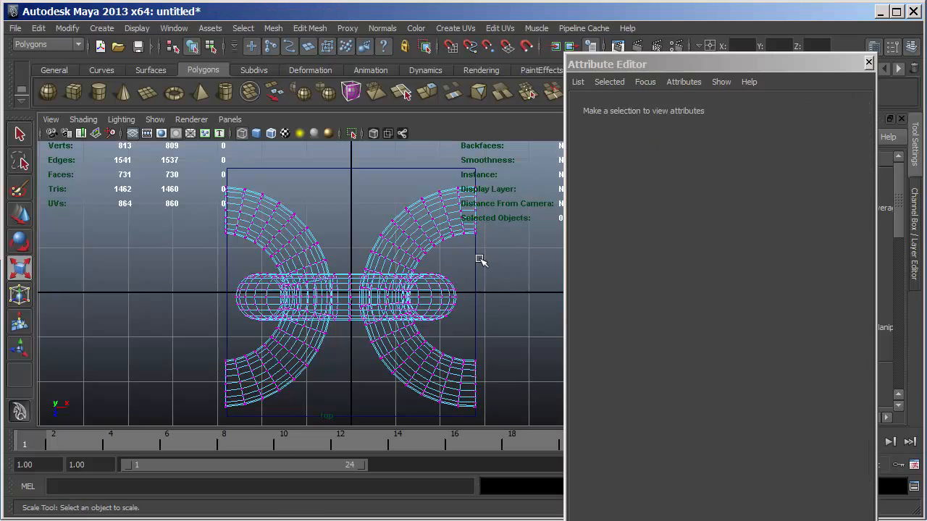
# Step: Move the negative-X end vertices onto the plane's edge, return to object mode and reselect the chain mesh
pyautogui.moveTo(187, 175); pyautogui.dragTo(231, 425)
pyautogui.press('w')
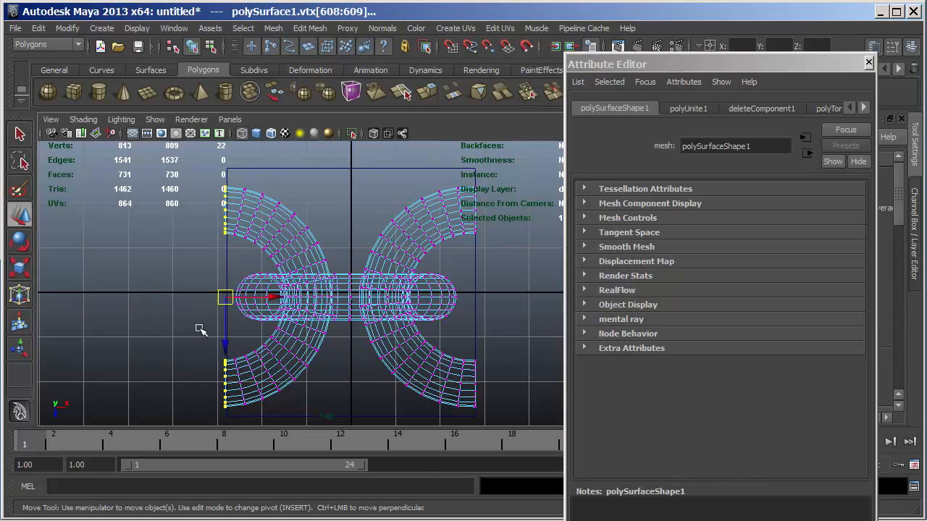
pyautogui.moveTo(276, 298); pyautogui.dragTo(277, 298)
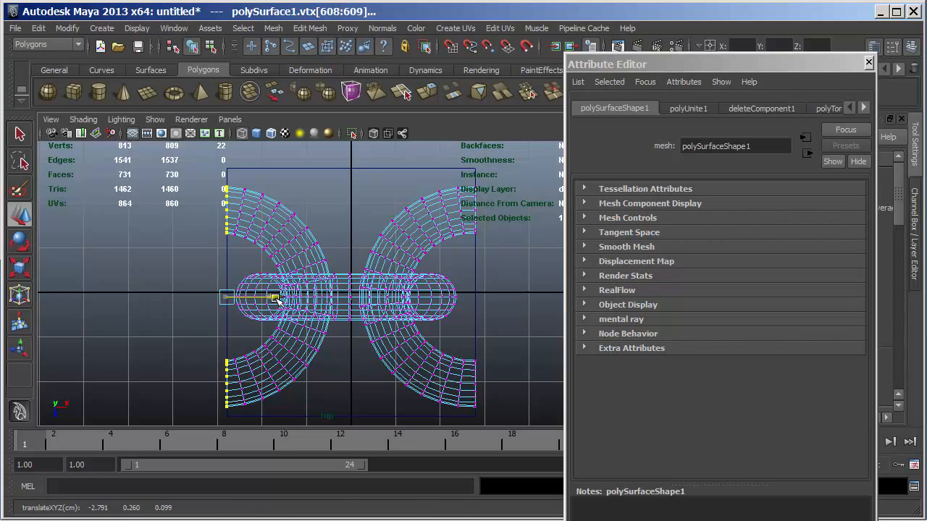
pyautogui.click(198, 306)
pyautogui.moveTo(384, 259); pyautogui.dragTo(436, 220, button='right')
pyautogui.click(393, 250)
# Step: Separate the combined chain mesh into its individual partial rings in the perspective view
pyautogui.press('space')
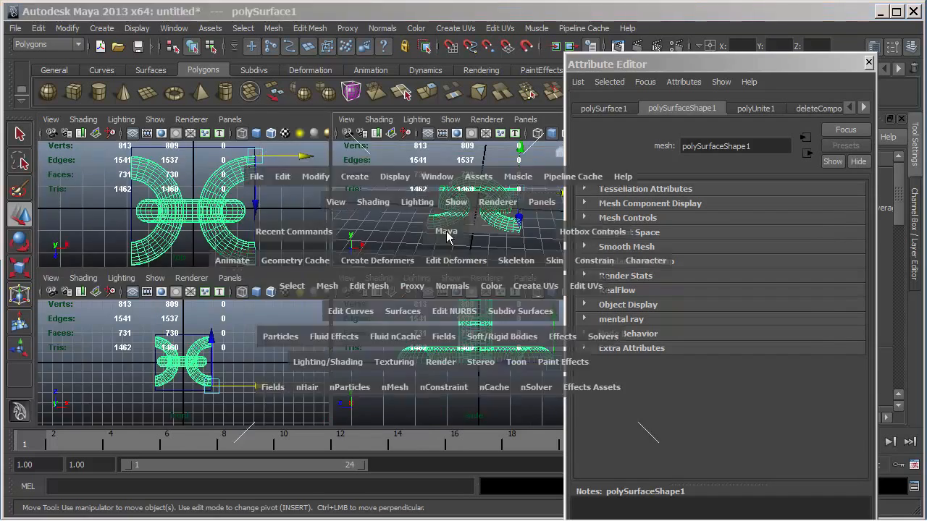
pyautogui.press('space')
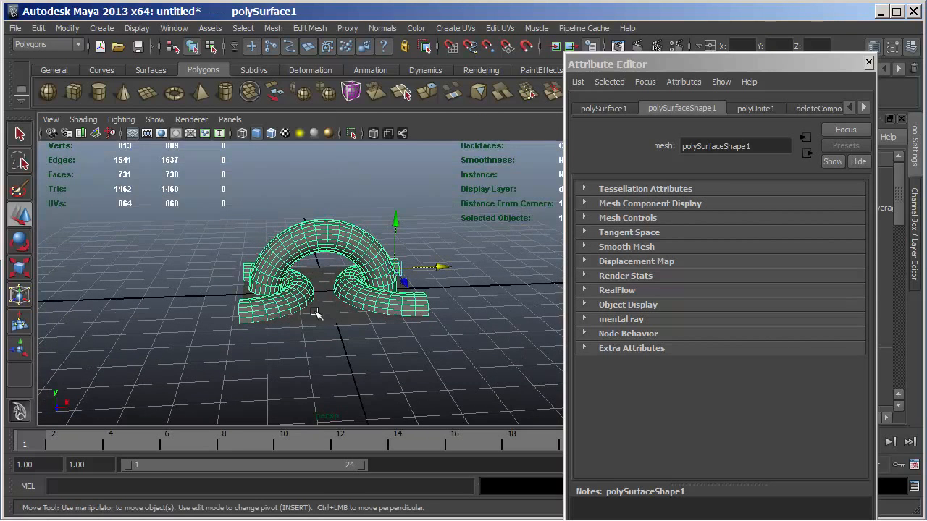
pyautogui.keyDown('alt'); pyautogui.moveTo(320, 317); pyautogui.dragTo(309, 335); pyautogui.keyUp('alt')
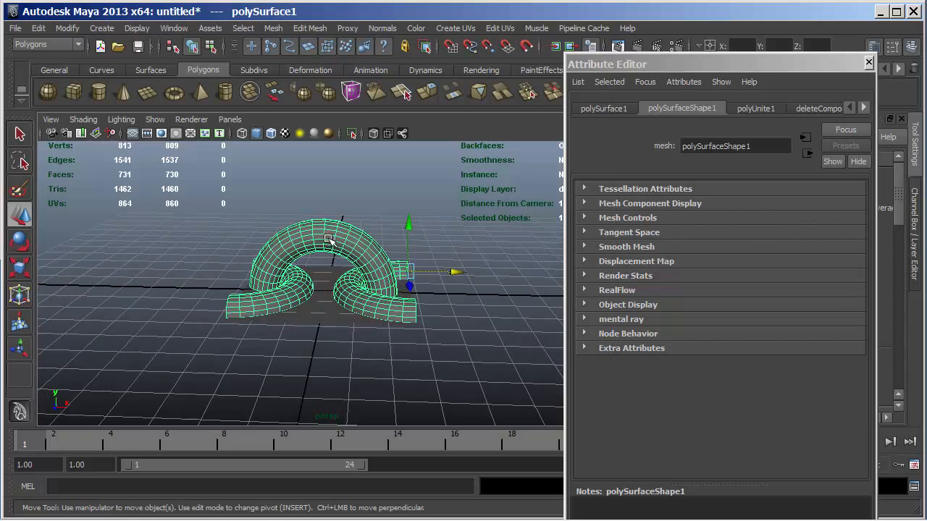
pyautogui.keyDown('alt'); pyautogui.moveTo(327, 275); pyautogui.dragTo(326, 387); pyautogui.keyUp('alt')
pyautogui.moveTo(317, 381)
pyautogui.keyDown('alt'); pyautogui.mouseDown()
pyautogui.moveTo(404, 367)
pyautogui.moveTo(319, 366)
pyautogui.moveTo(325, 352)
pyautogui.moveTo(321, 364)
pyautogui.mouseUp(); pyautogui.keyUp('alt')
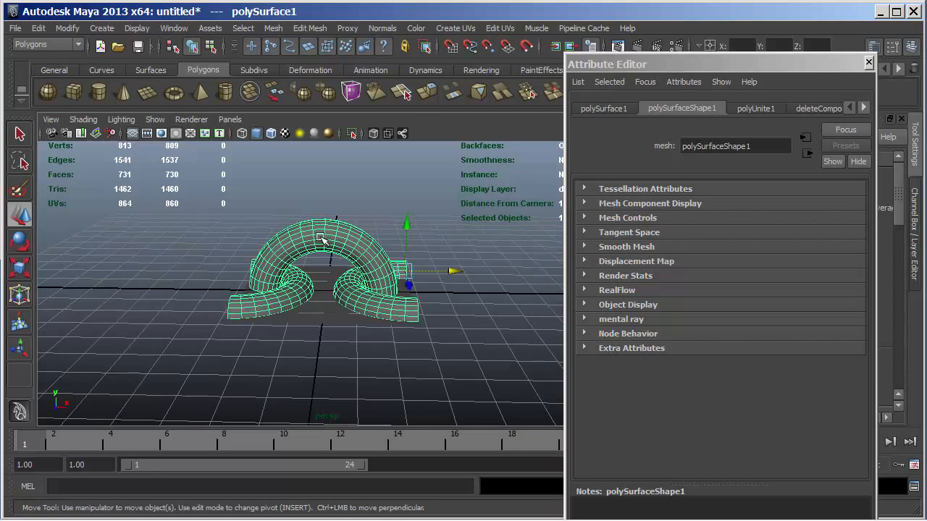
pyautogui.click(273, 29)
pyautogui.click(300, 65)
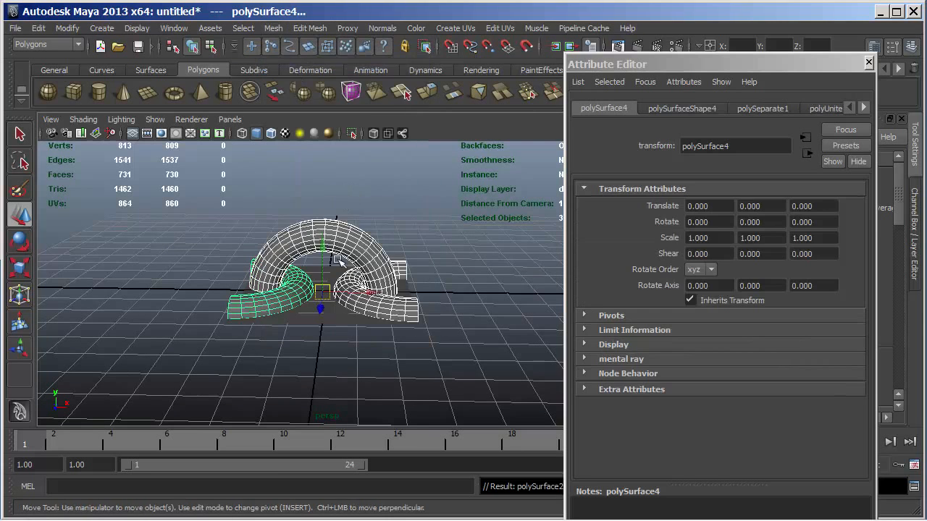
# Step: Lower the upright half ring by about 0.76 on Y and delete its end faces lying below the plane
pyautogui.click(347, 246)
pyautogui.moveTo(325, 244); pyautogui.dragTo(327, 268)
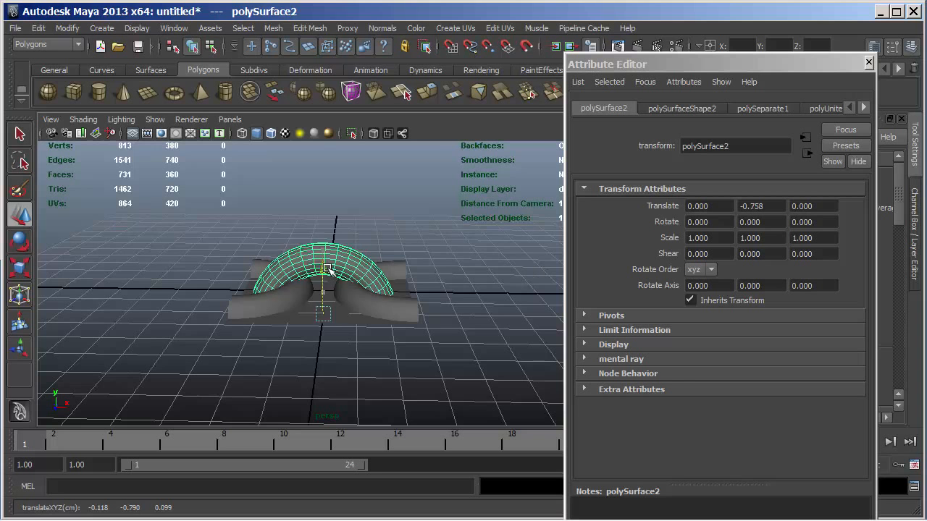
pyautogui.keyDown('alt'); pyautogui.moveTo(314, 335); pyautogui.dragTo(315, 310); pyautogui.keyUp('alt')
pyautogui.moveTo(271, 232); pyautogui.dragTo(272, 268, button='right')
pyautogui.moveTo(218, 356); pyautogui.dragTo(433, 300)
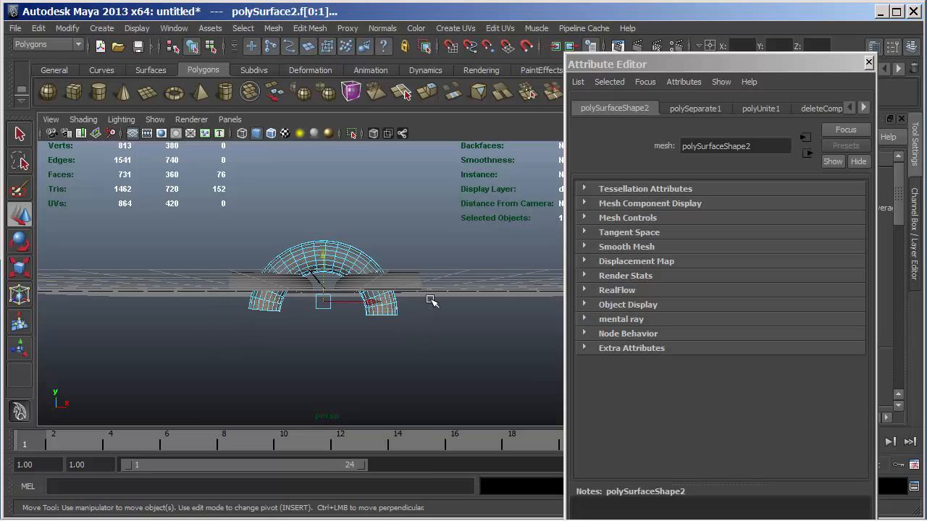
pyautogui.press('Delete')
# Step: Delete the leftover faces protruding below the plane at the upright ring's negative-X end
pyautogui.moveTo(241, 296); pyautogui.dragTo(242, 297)
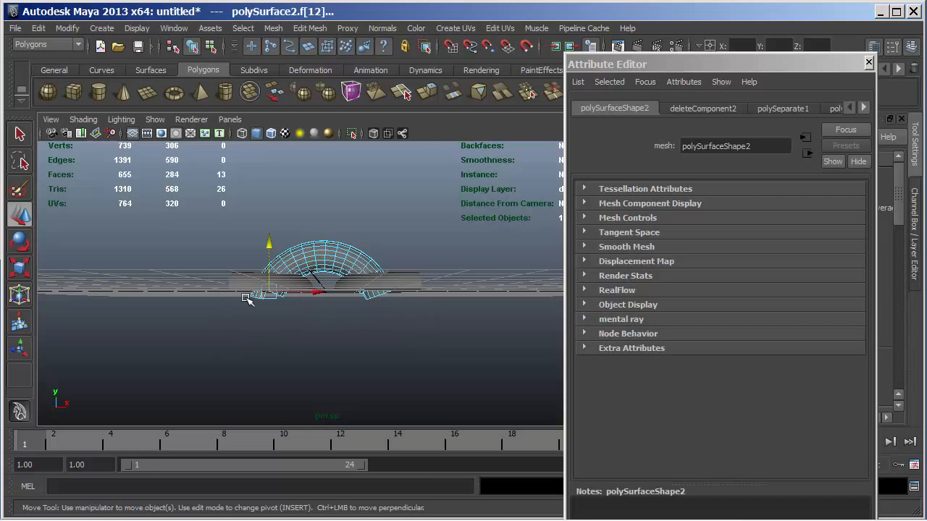
pyautogui.click(274, 327)
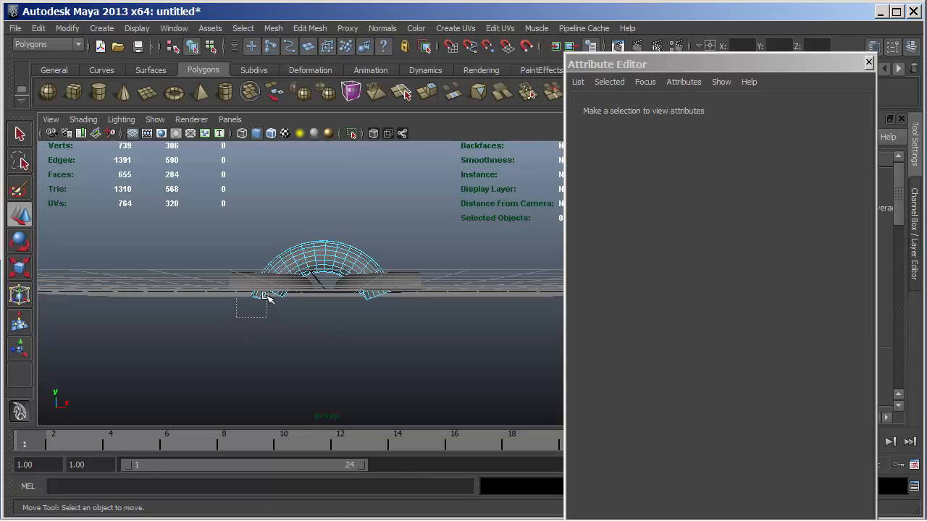
pyautogui.moveTo(267, 294); pyautogui.dragTo(268, 295)
pyautogui.press('Delete')
# Step: Try deleting the protruding faces at the upright ring's positive-X end, and undo the deletions
pyautogui.moveTo(374, 300); pyautogui.dragTo(371, 351)
pyautogui.press('Delete')
pyautogui.press('Delete')
pyautogui.hotkey('ctrl', 'z')
pyautogui.hotkey('ctrl', 'z')
pyautogui.hotkey('ctrl', 'z')
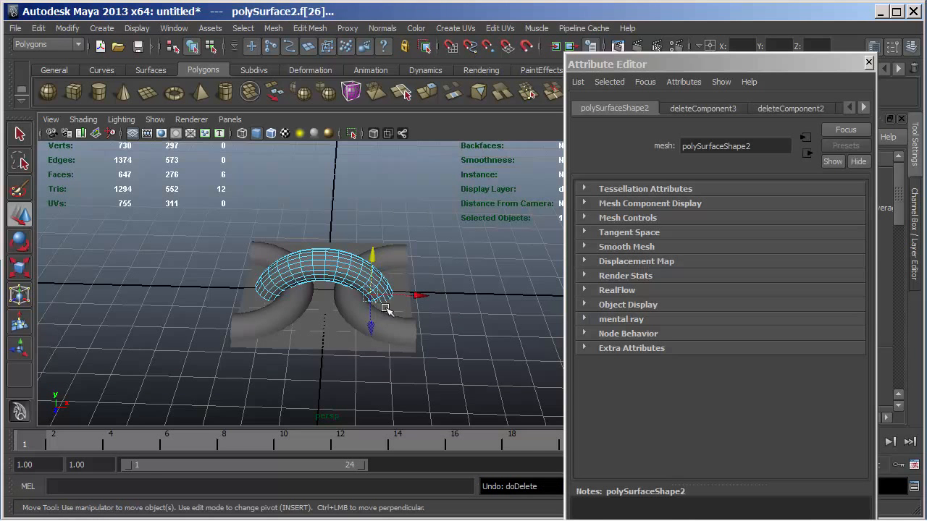
# Step: Flatten the upright ring's end vertices around and below the plane onto the plane's level, working in the side view
pyautogui.keyDown('alt'); pyautogui.moveTo(409, 331); pyautogui.dragTo(451, 314, button='right'); pyautogui.keyUp('alt')
pyautogui.keyDown('alt'); pyautogui.moveTo(451, 314); pyautogui.dragTo(140, 319); pyautogui.keyUp('alt')
pyautogui.press('space')
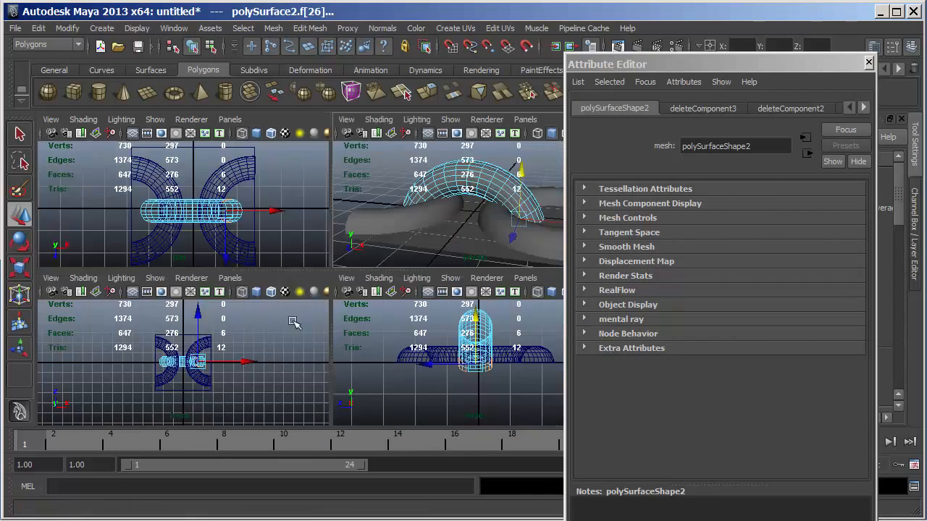
pyautogui.press('space')
pyautogui.press('space')
pyautogui.press('space')
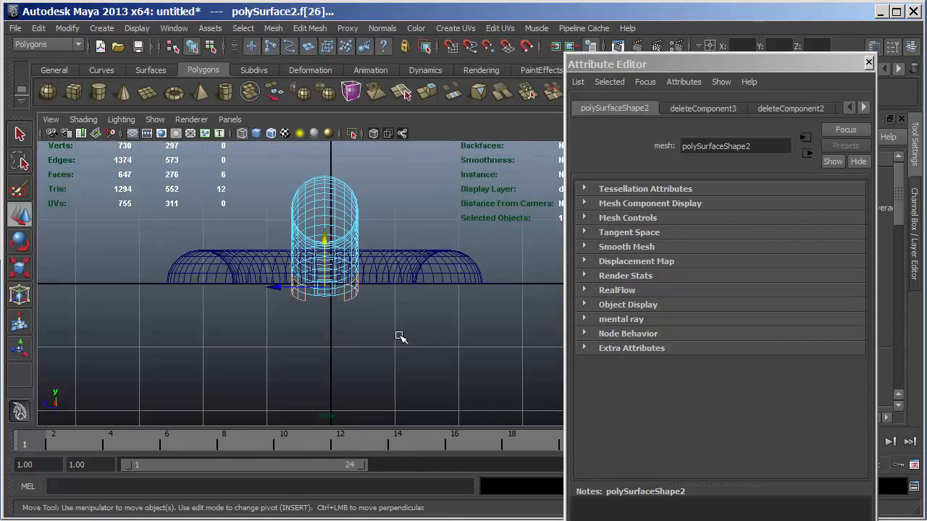
pyautogui.keyDown('alt'); pyautogui.moveTo(291, 332); pyautogui.dragTo(315, 341, button='right'); pyautogui.keyUp('alt')
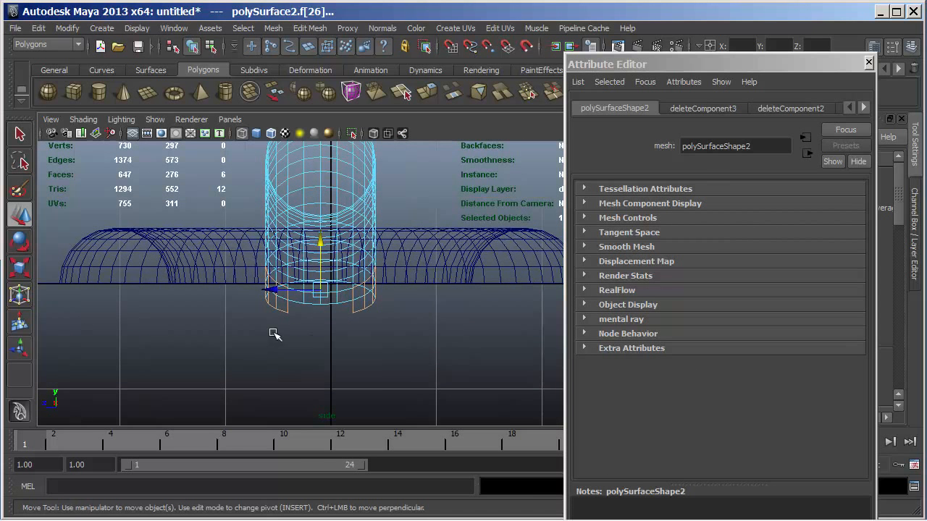
pyautogui.moveTo(320, 239); pyautogui.dragTo(258, 228, button='right')
pyautogui.moveTo(241, 341); pyautogui.dragTo(388, 304)
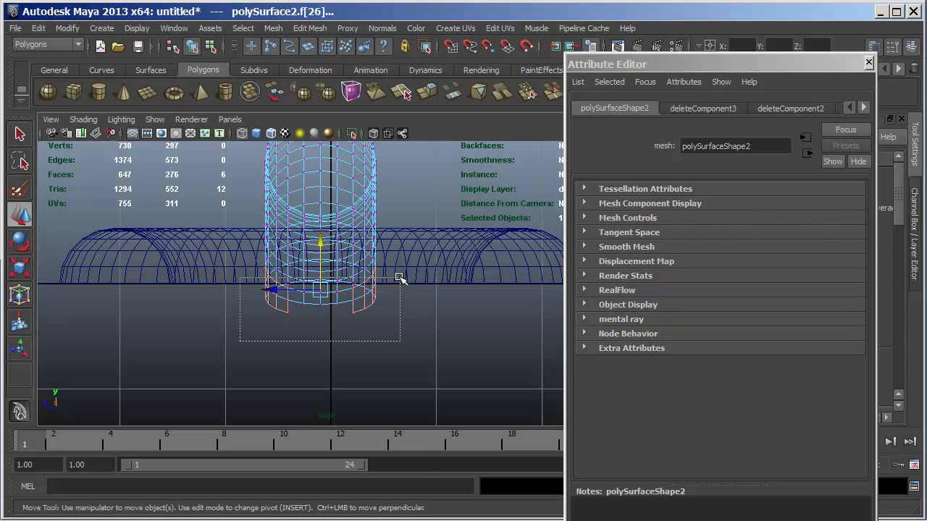
pyautogui.moveTo(399, 277); pyautogui.dragTo(388, 281)
pyautogui.press('r')
pyautogui.moveTo(317, 236); pyautogui.dragTo(325, 247)
pyautogui.press('w')
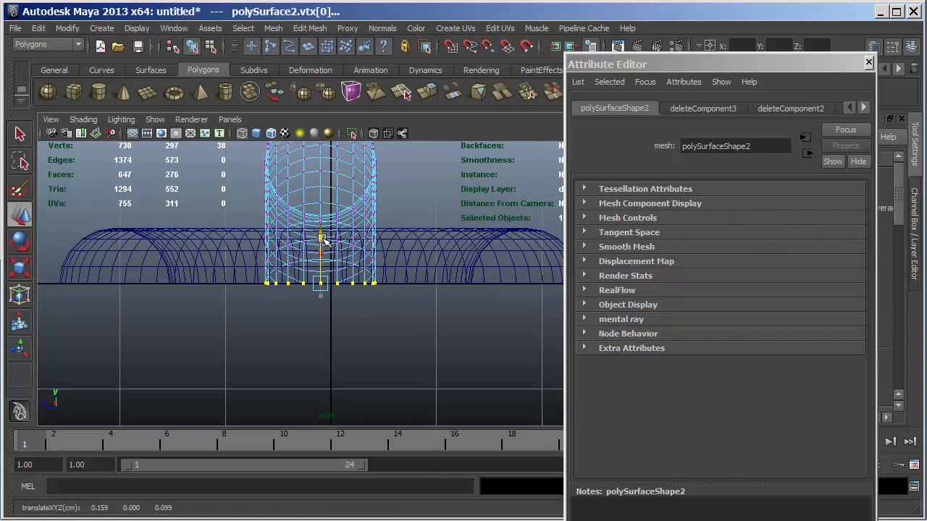
# Step: Inspect the upright ring's flattened ends in perspective and from above, returning to object mode with nothing selected
pyautogui.press('space')
pyautogui.press('space')
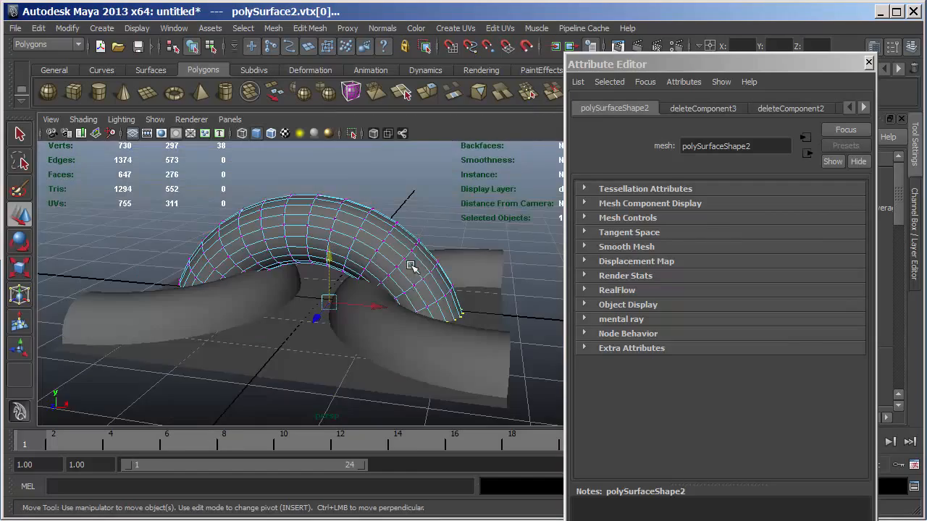
pyautogui.click(464, 277)
pyautogui.keyDown('alt'); pyautogui.moveTo(463, 276); pyautogui.dragTo(304, 285); pyautogui.keyUp('alt')
pyautogui.keyDown('alt'); pyautogui.moveTo(389, 290); pyautogui.dragTo(399, 213, button='right'); pyautogui.keyUp('alt')
pyautogui.click(341, 263)
pyautogui.keyDown('alt'); pyautogui.moveTo(341, 263); pyautogui.dragTo(352, 299); pyautogui.keyUp('alt')
pyautogui.click(427, 341)
pyautogui.keyDown('alt'); pyautogui.moveTo(428, 341); pyautogui.dragTo(427, 420); pyautogui.keyUp('alt')
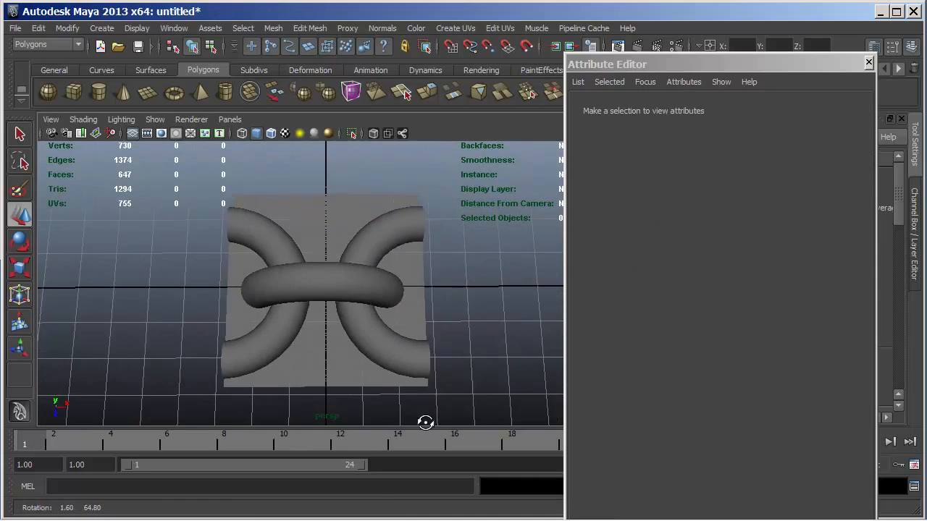
# Step: Combine the upright ring and the two flat half rings into one mesh
pyautogui.click(351, 281)
pyautogui.keyDown('shift'); pyautogui.click(260, 234); pyautogui.keyUp('shift')
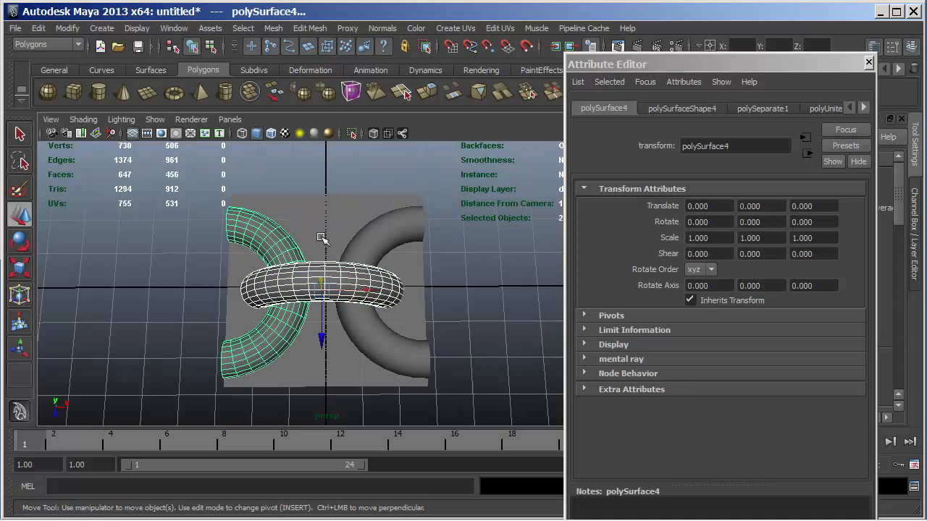
pyautogui.keyDown('shift'); pyautogui.click(372, 239); pyautogui.keyUp('shift')
pyautogui.click(273, 27)
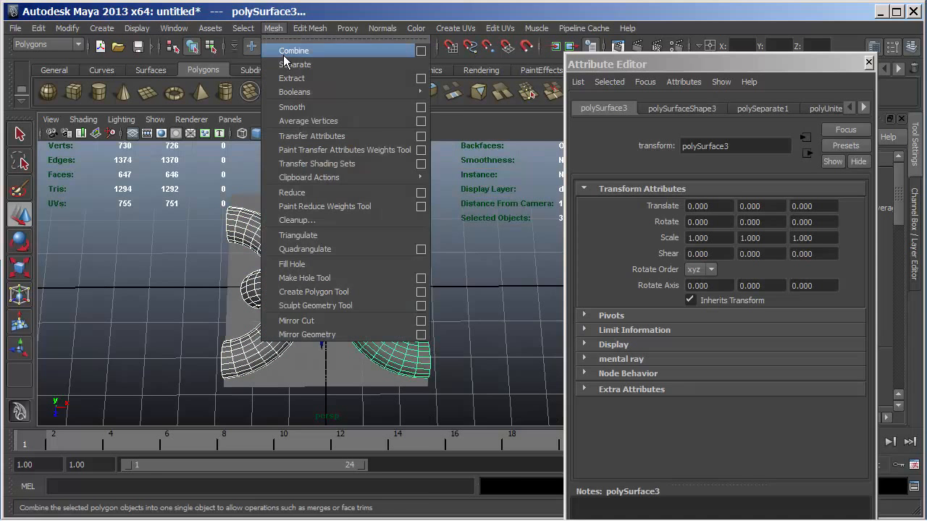
pyautogui.click(289, 51)
# Step: Combine the chain mesh with the square plane into a single mesh
pyautogui.keyDown('shift'); pyautogui.click(342, 210); pyautogui.keyUp('shift')
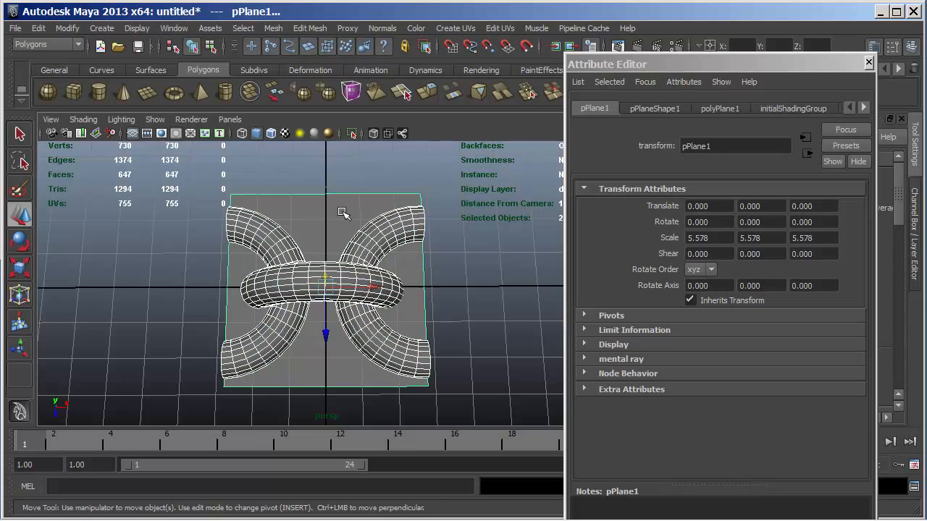
pyautogui.click(273, 28)
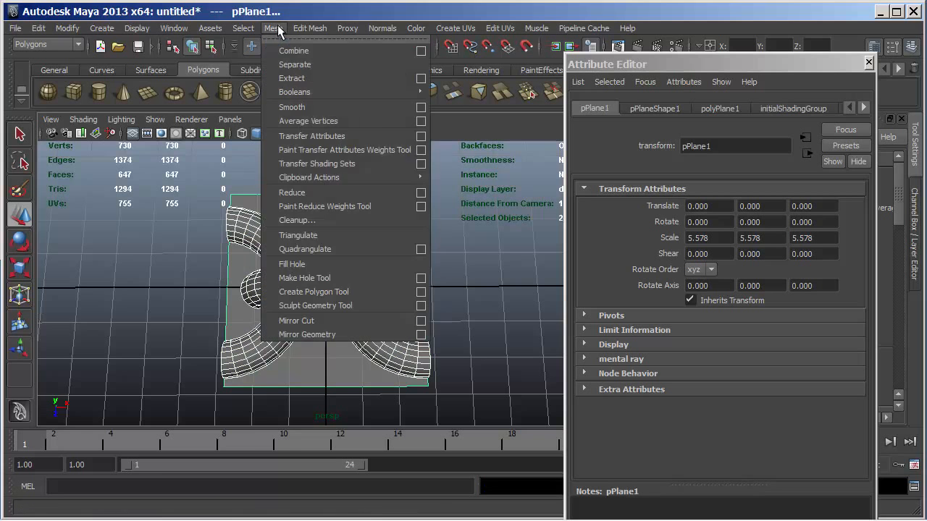
pyautogui.click(297, 63)
pyautogui.hotkey('ctrl', 'z')
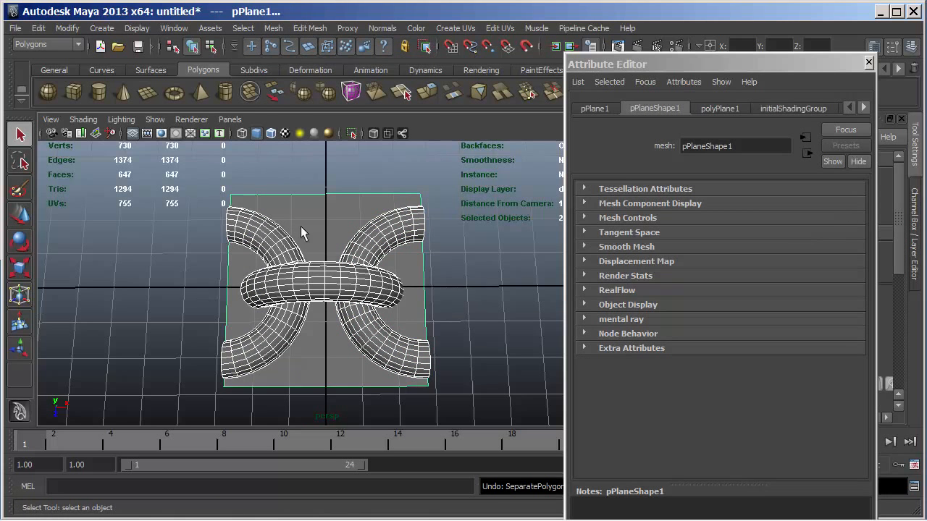
pyautogui.click(272, 28)
pyautogui.click(293, 50)
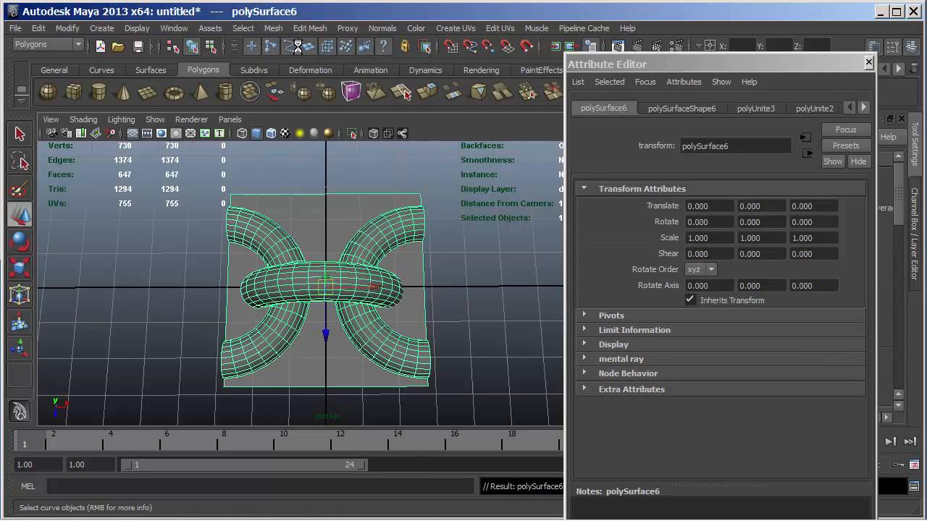
# Step: Snap the combined mesh's pivot to the plane's corner at positive X and negative Z
pyautogui.moveTo(306, 325)
pyautogui.keyDown('alt'); pyautogui.mouseDown()
pyautogui.moveTo(302, 304)
pyautogui.moveTo(304, 325)
pyautogui.mouseUp(); pyautogui.keyUp('alt')
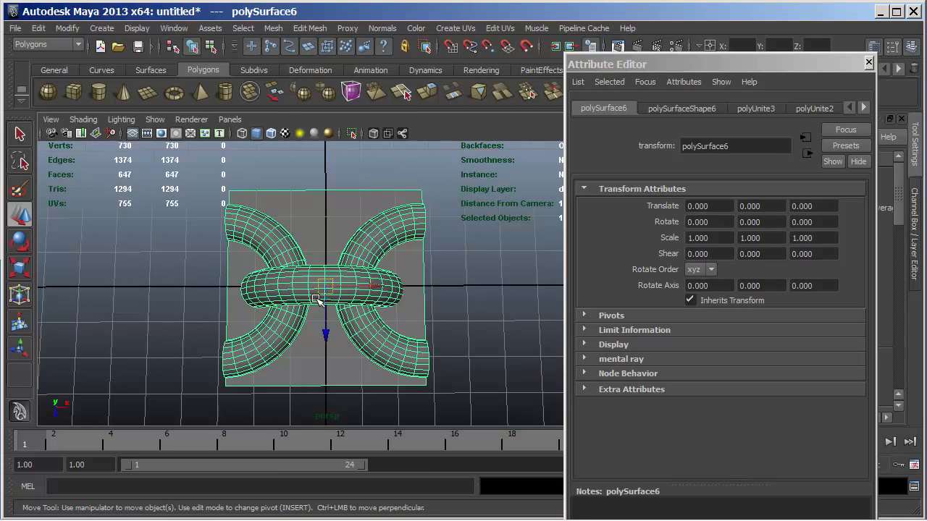
pyautogui.press('Insert')
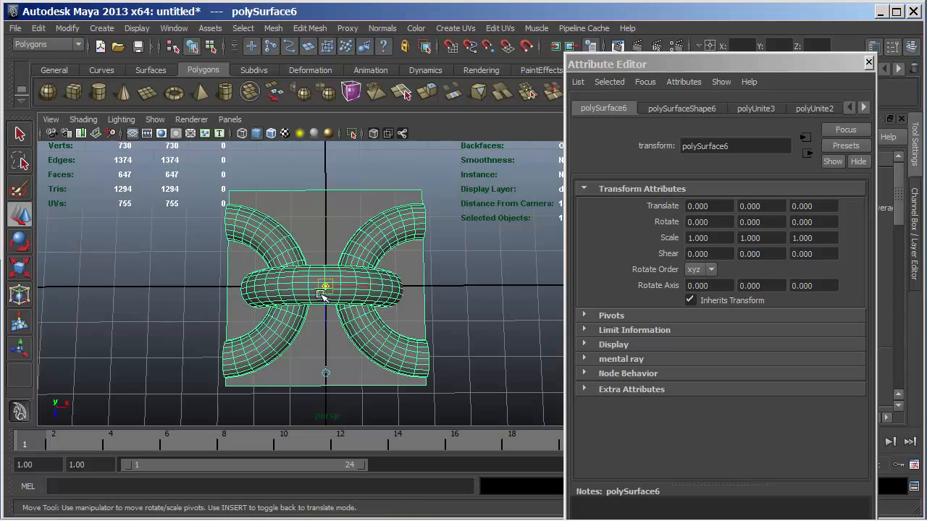
pyautogui.moveTo(325, 287); pyautogui.dragTo(422, 225)
pyautogui.press('Insert')
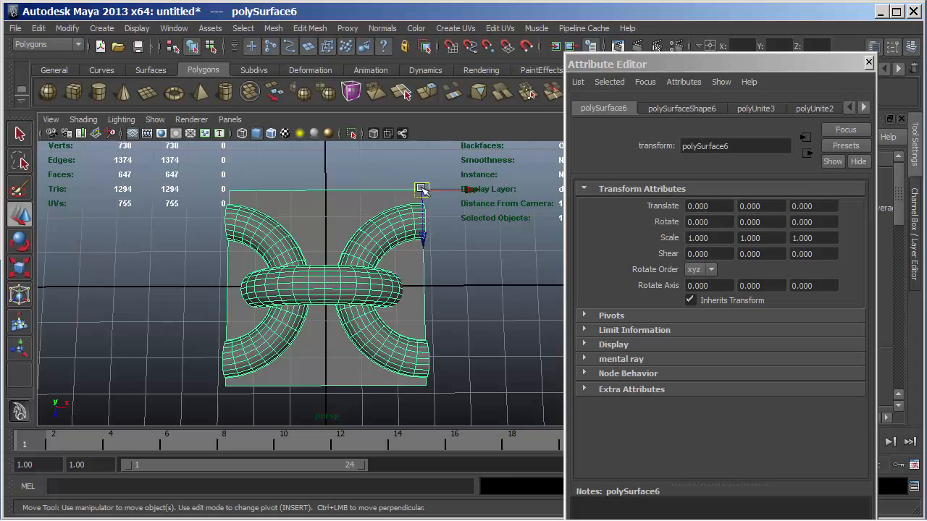
# Step: Test the tiling with a duplicate of the mesh shifted to -5.578 on X, and delete the copy
pyautogui.hotkey('ctrl', 'd')
pyautogui.moveTo(420, 192); pyautogui.dragTo(234, 194)
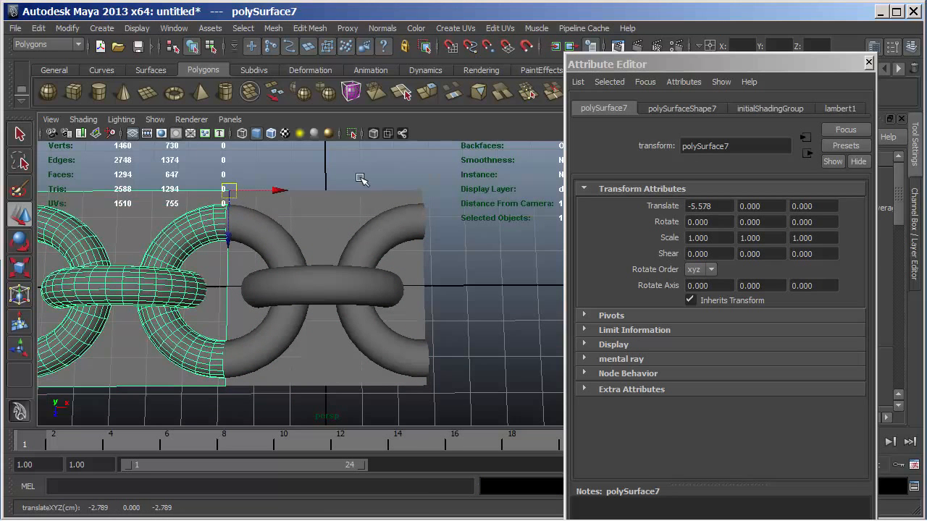
pyautogui.click(362, 177)
pyautogui.keyDown('alt'); pyautogui.moveTo(413, 238); pyautogui.dragTo(135, 221, button='right'); pyautogui.keyUp('alt')
pyautogui.keyDown('alt'); pyautogui.moveTo(135, 222); pyautogui.dragTo(212, 226); pyautogui.keyUp('alt')
pyautogui.moveTo(246, 320); pyautogui.dragTo(246, 322)
pyautogui.press('Delete')
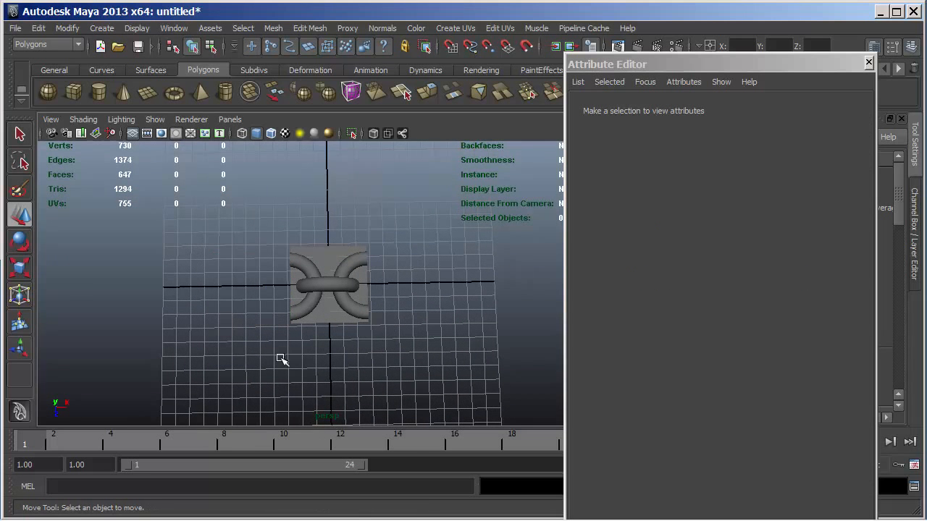
# Step: Create a polygon cylinder at the origin under the upright ring's arch
pyautogui.keyDown('alt'); pyautogui.moveTo(210, 340); pyautogui.dragTo(389, 306, button='right'); pyautogui.keyUp('alt')
pyautogui.keyDown('alt'); pyautogui.moveTo(389, 306); pyautogui.dragTo(456, 249); pyautogui.keyUp('alt')
pyautogui.click(313, 261)
pyautogui.keyDown('alt'); pyautogui.moveTo(300, 306); pyautogui.dragTo(318, 266); pyautogui.keyUp('alt')
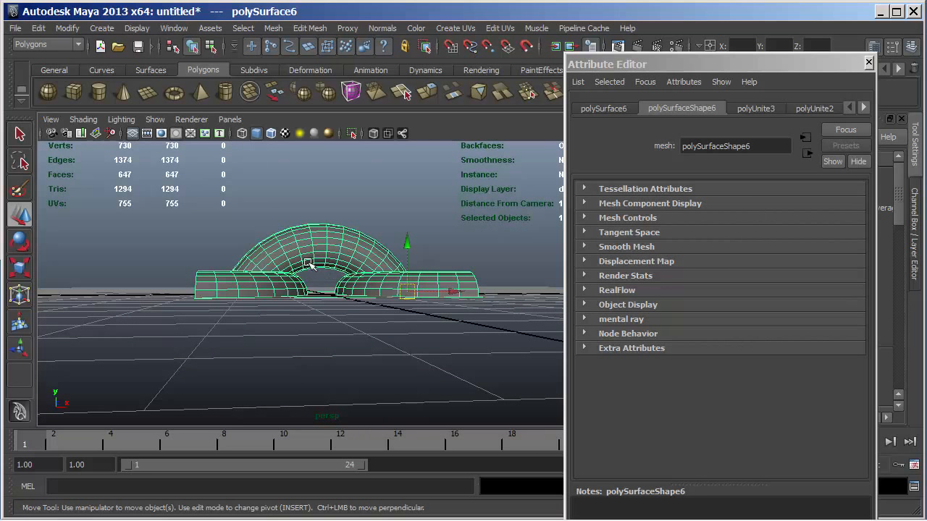
pyautogui.click(92, 94)
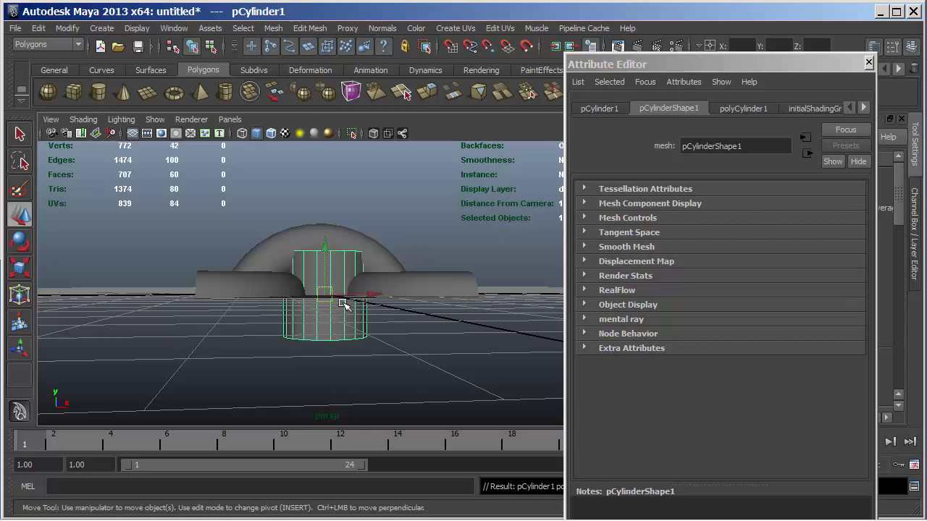
# Step: Set the cylinder's X rotation to 90 degrees and scale it down along its axis to about 0.44 on Y
pyautogui.press('r')
pyautogui.press('e')
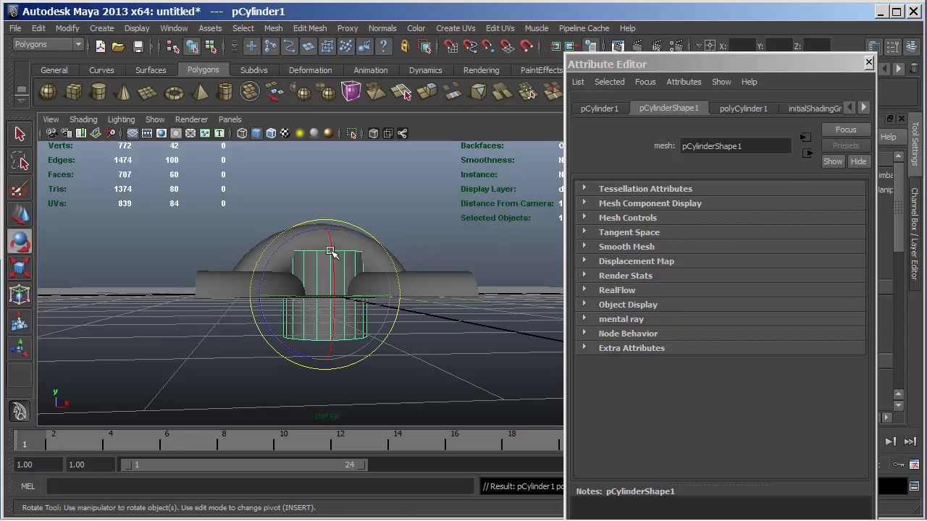
pyautogui.moveTo(330, 240); pyautogui.dragTo(348, 325)
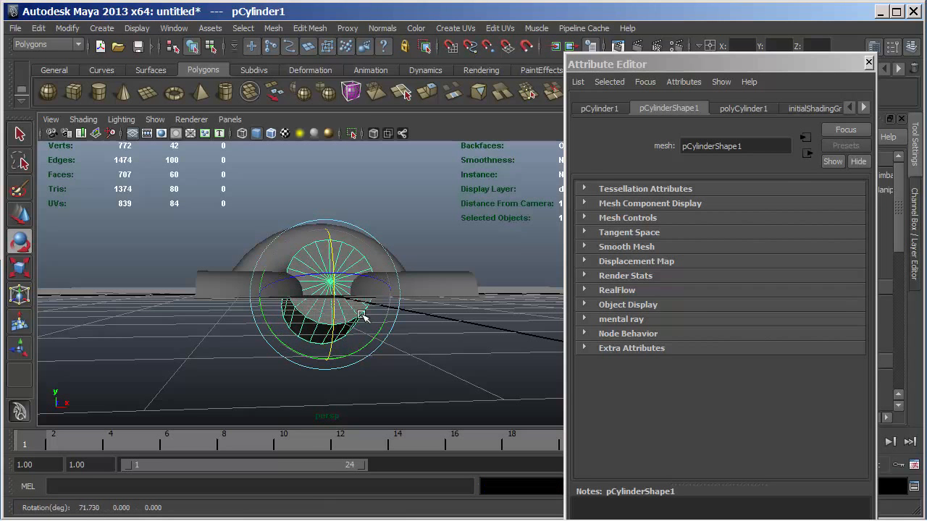
pyautogui.click(595, 108)
pyautogui.moveTo(715, 221); pyautogui.dragTo(686, 221)
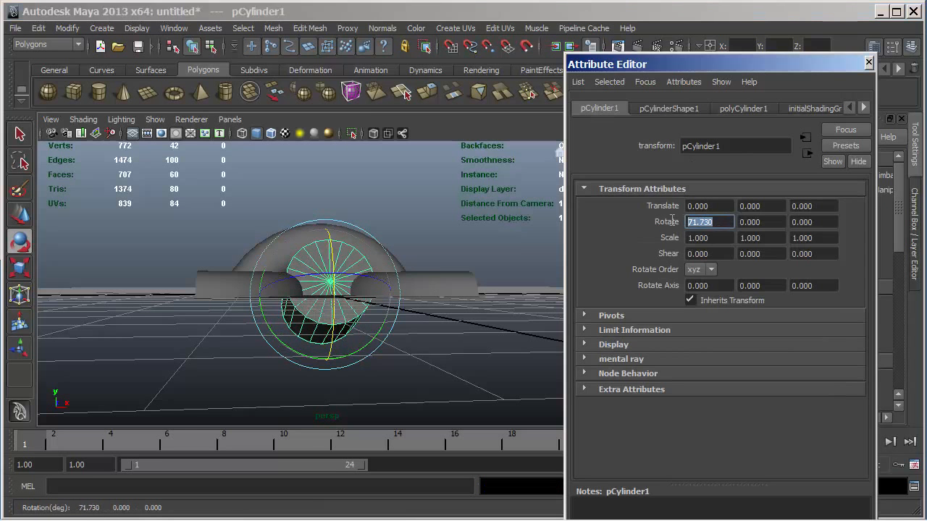
pyautogui.press('Return')
pyautogui.keyDown('alt'); pyautogui.moveTo(434, 251); pyautogui.dragTo(355, 301); pyautogui.keyUp('alt')
pyautogui.press('r')
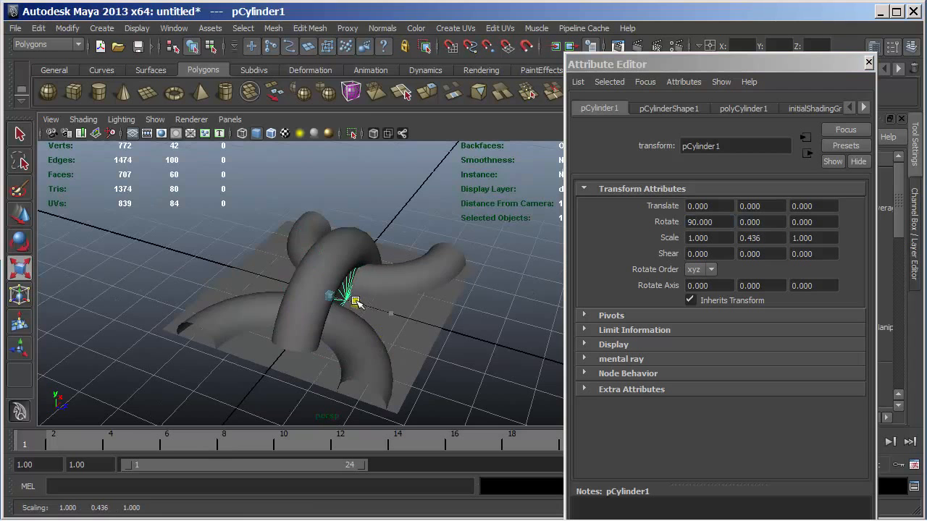
# Step: Delete the cylinder's faces lying below the plane, leaving a half cylinder under the arch
pyautogui.keyDown('alt'); pyautogui.moveTo(412, 306); pyautogui.dragTo(370, 313); pyautogui.keyUp('alt')
pyautogui.keyDown('alt'); pyautogui.moveTo(432, 324); pyautogui.dragTo(355, 318); pyautogui.keyUp('alt')
pyautogui.rightClick(351, 320)
pyautogui.click(352, 266)
pyautogui.press('space')
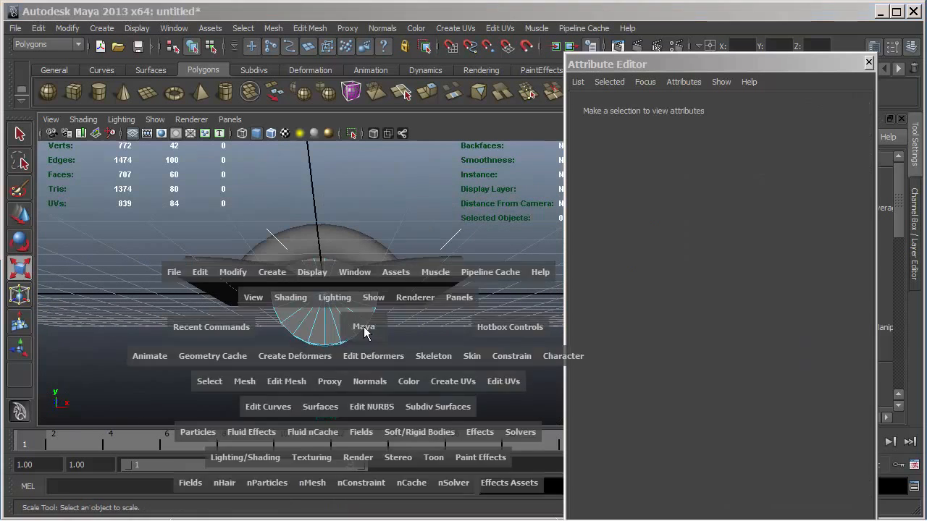
pyautogui.press('Delete')
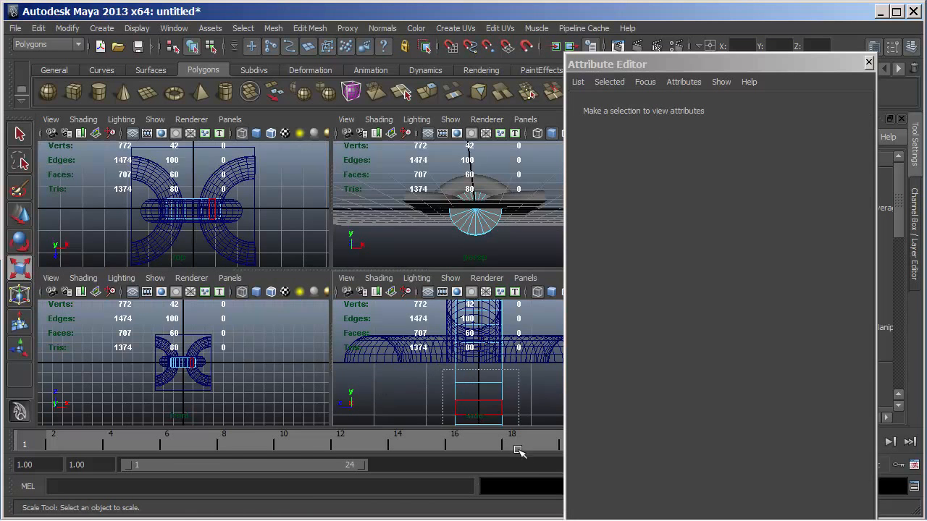
pyautogui.click(471, 367)
pyautogui.keyDown('alt'); pyautogui.moveTo(455, 227); pyautogui.dragTo(498, 190); pyautogui.keyUp('alt')
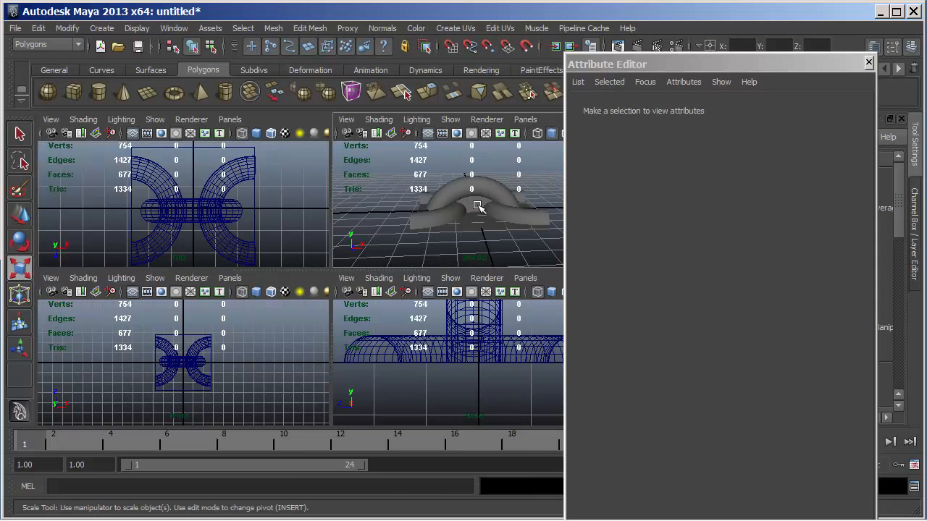
# Step: Try combining the half cylinder with the chain mesh, check it in perspective, and undo the combination
pyautogui.click(492, 194)
pyautogui.click(518, 217)
pyautogui.moveTo(486, 237)
pyautogui.keyDown('alt'); pyautogui.mouseDown()
pyautogui.moveTo(492, 267)
pyautogui.moveTo(463, 254)
pyautogui.mouseUp(); pyautogui.keyUp('alt')
pyautogui.click(278, 31)
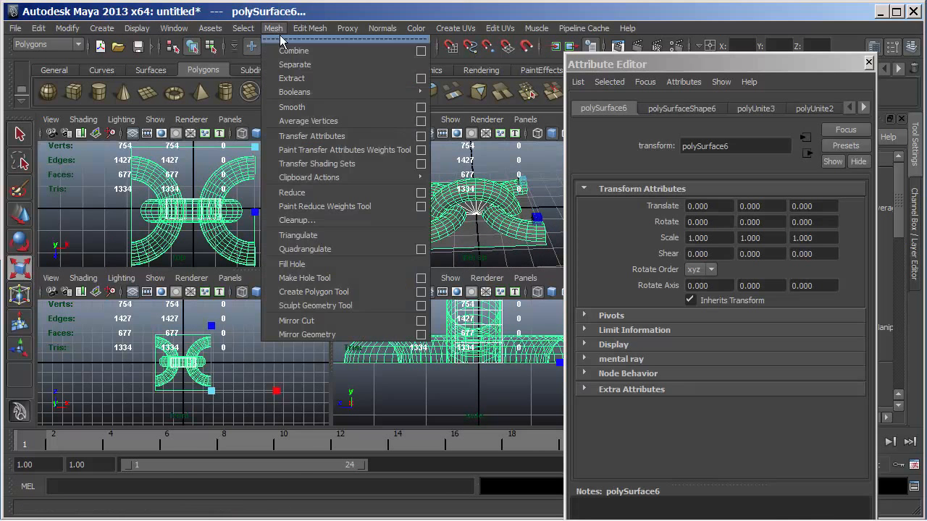
pyautogui.click(289, 46)
pyautogui.click(417, 219)
pyautogui.press('space')
pyautogui.keyDown('alt'); pyautogui.moveTo(374, 251); pyautogui.dragTo(340, 340); pyautogui.keyUp('alt')
pyautogui.hotkey('ctrl', 'z')
pyautogui.hotkey('ctrl', 'z')
pyautogui.hotkey('ctrl', 'z')
pyautogui.hotkey('ctrl', 'z')
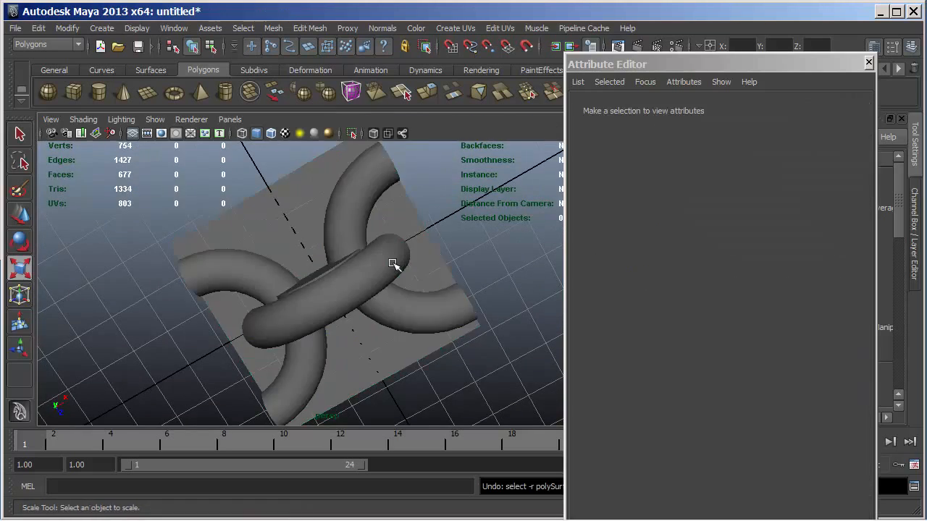
# Step: Scale the half cylinder down slightly along its axis so it is narrower than the upright ring
pyautogui.keyDown('alt'); pyautogui.moveTo(392, 262); pyautogui.dragTo(409, 293); pyautogui.keyUp('alt')
pyautogui.click(318, 270)
pyautogui.moveTo(336, 349); pyautogui.dragTo(335, 332)
pyautogui.press('w')
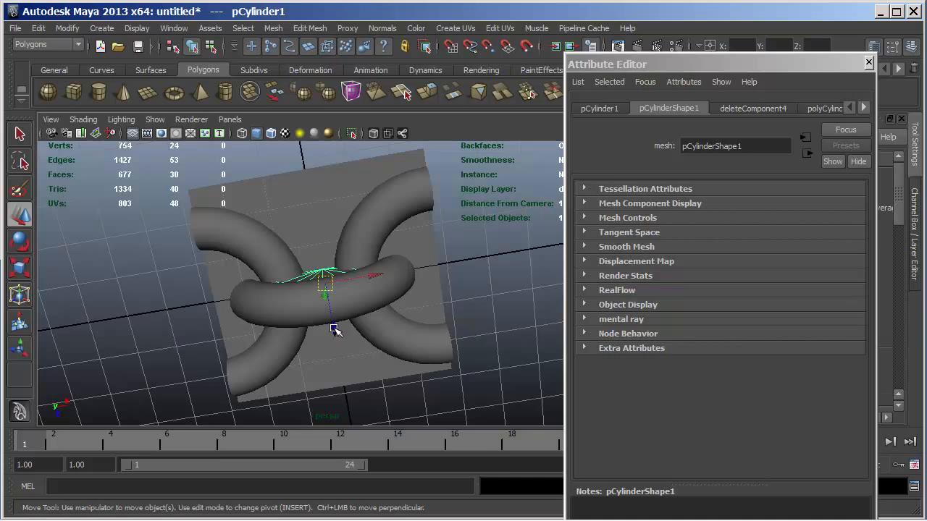
# Step: Try repositioning the half cylinder across the upright ring with grid snapping in the top view
pyautogui.press('space')
pyautogui.press('space')
pyautogui.scroll(2, 380, 278)
pyautogui.press('x')
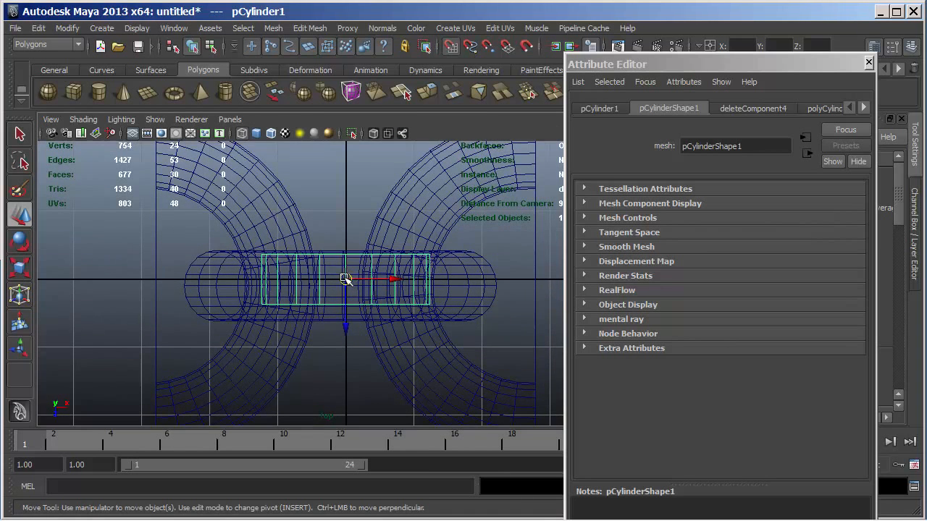
pyautogui.click(347, 280)
pyautogui.moveTo(347, 282); pyautogui.dragTo(353, 306)
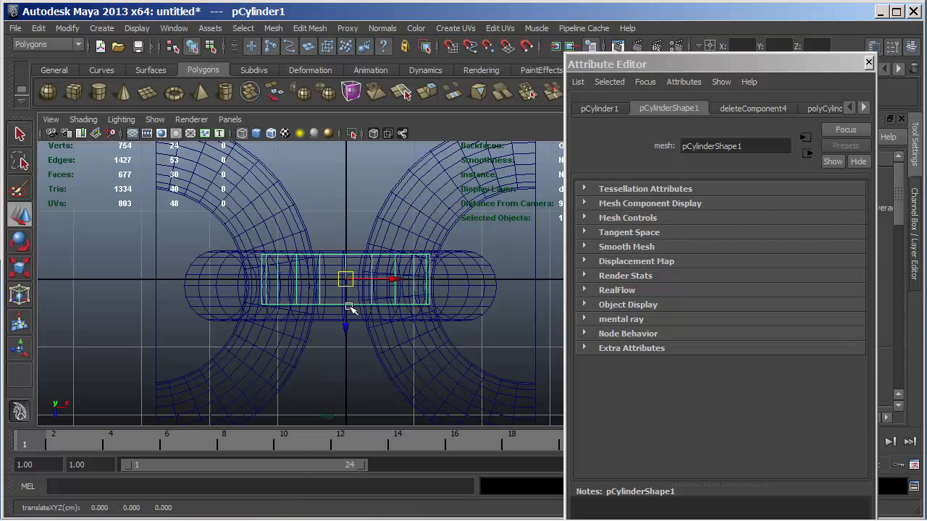
# Step: Scale the half cylinder down further along its axis so it sits inside the upright ring's width
pyautogui.press('r')
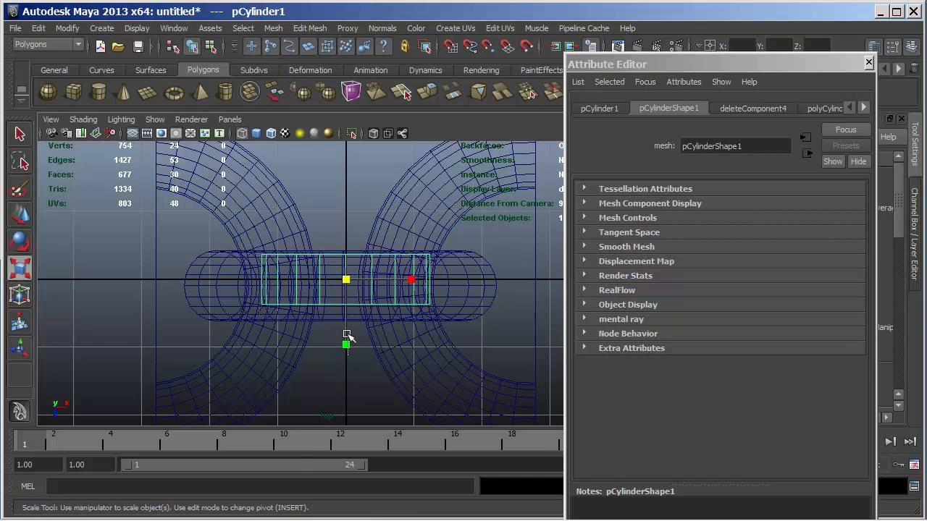
pyautogui.click(346, 335)
pyautogui.click(344, 302)
pyautogui.press('space')
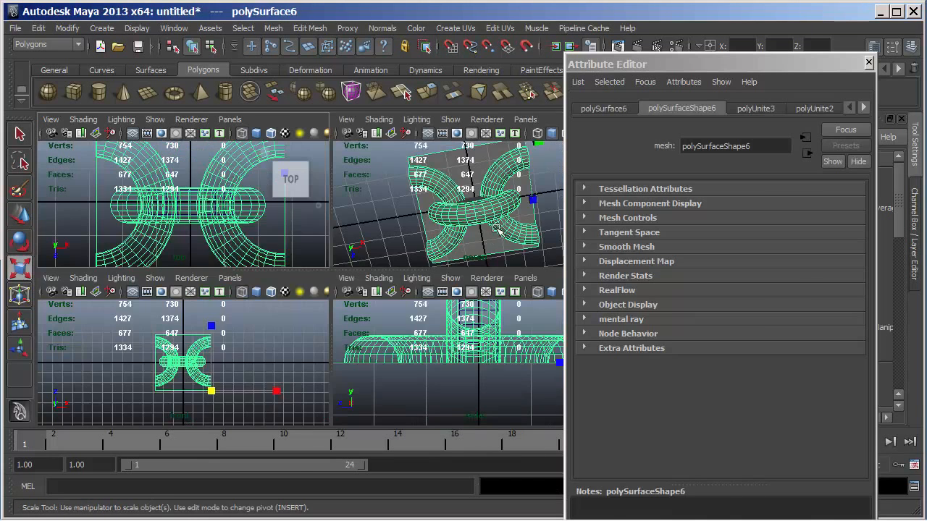
pyautogui.click(472, 199)
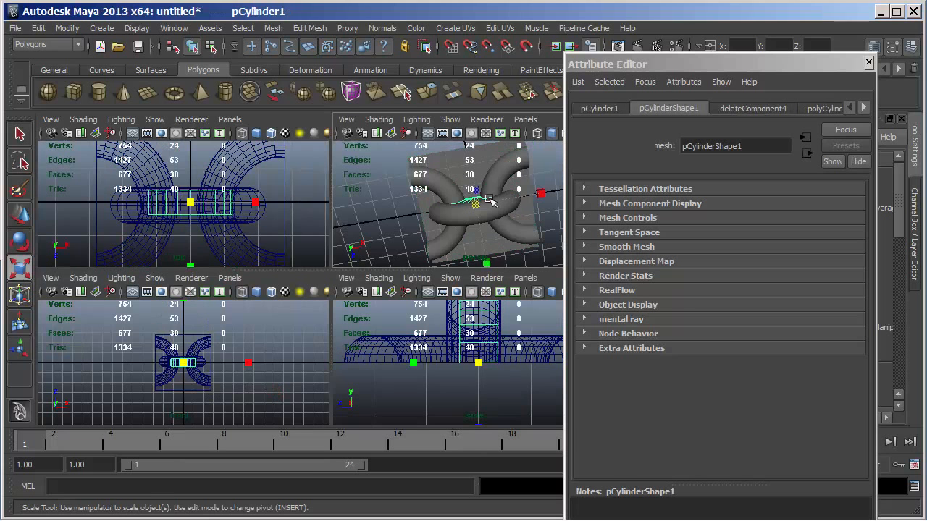
pyautogui.press('space')
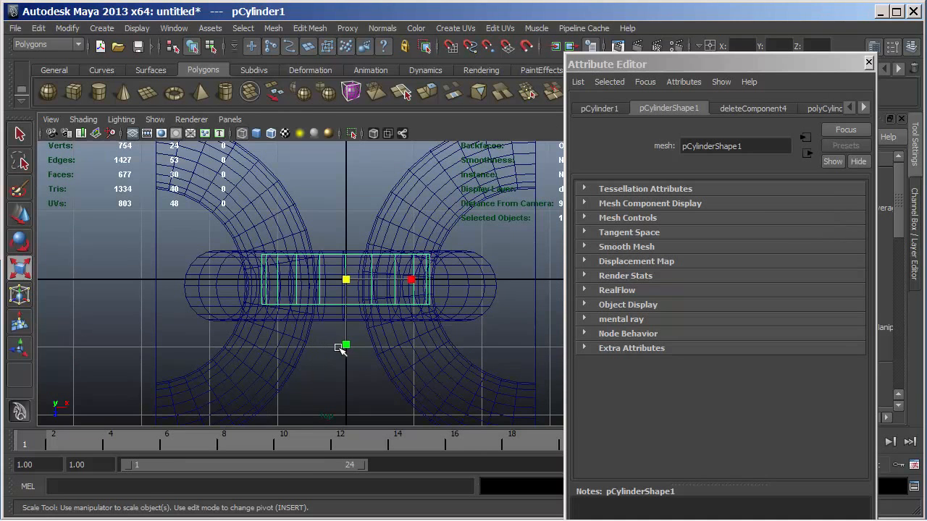
pyautogui.click(346, 347)
pyautogui.moveTo(346, 348); pyautogui.dragTo(345, 331)
pyautogui.press('w')
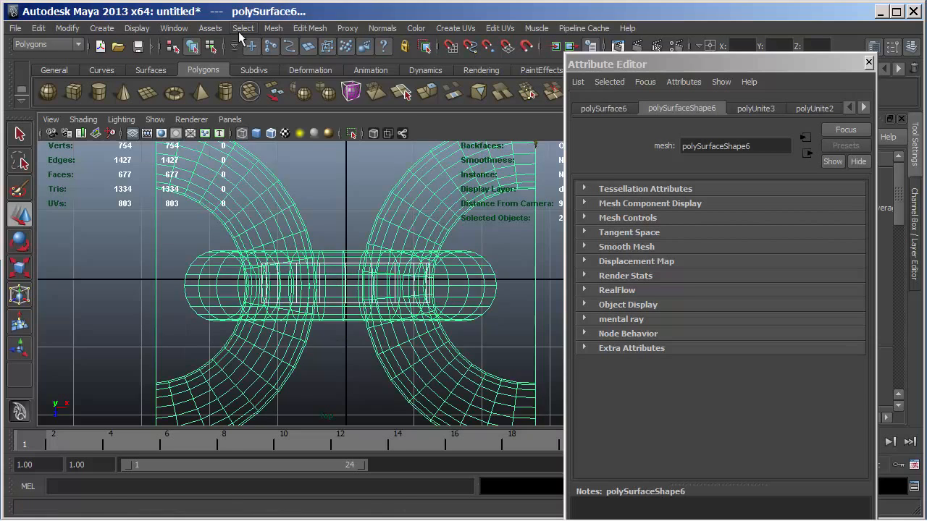
# Step: Combine the half cylinder with the chain mesh and check the result in the perspective view
pyautogui.click(273, 29)
pyautogui.click(293, 50)
pyautogui.press('space')
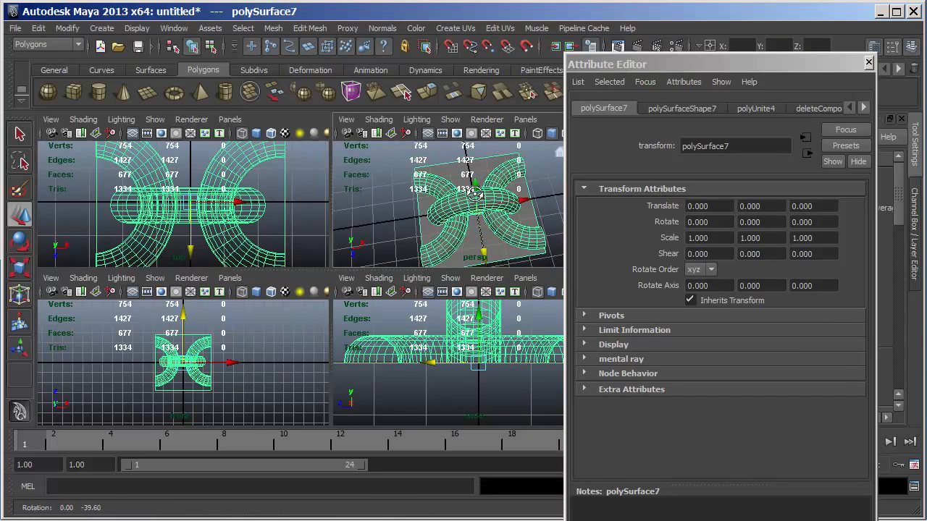
pyautogui.click(397, 177)
pyautogui.keyDown('alt'); pyautogui.moveTo(397, 178); pyautogui.dragTo(275, 290); pyautogui.keyUp('alt')
pyautogui.click(442, 201)
pyautogui.press('space')
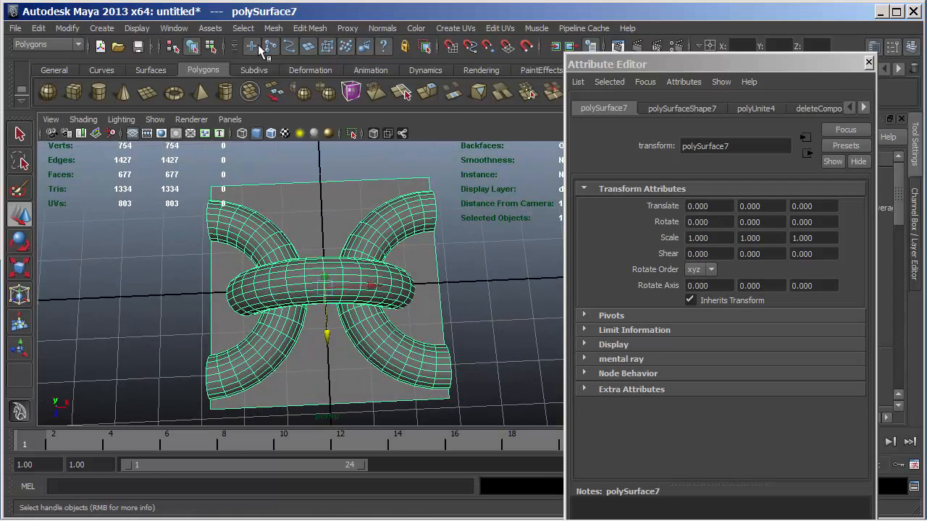
# Step: Separate the combined chain mesh into its individual shells and clear the selection
pyautogui.click(272, 28)
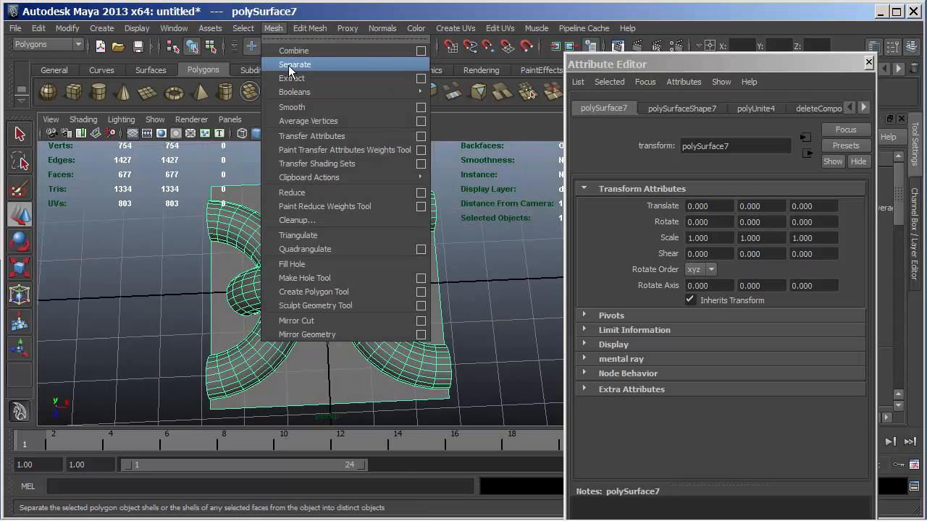
pyautogui.click(289, 66)
pyautogui.click(471, 174)
# Step: Assign a new Lambert material to the square plane and set its color to black
pyautogui.click(344, 196)
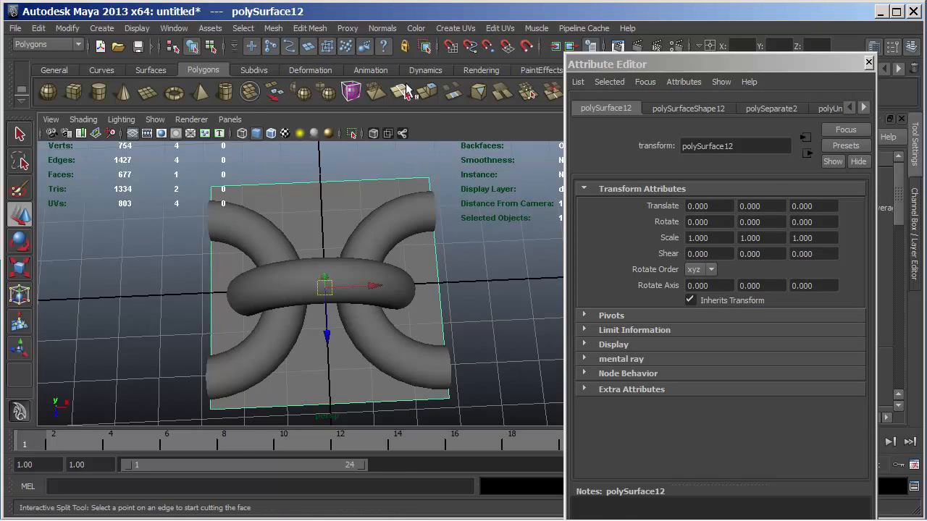
pyautogui.click(481, 70)
pyautogui.click(303, 93)
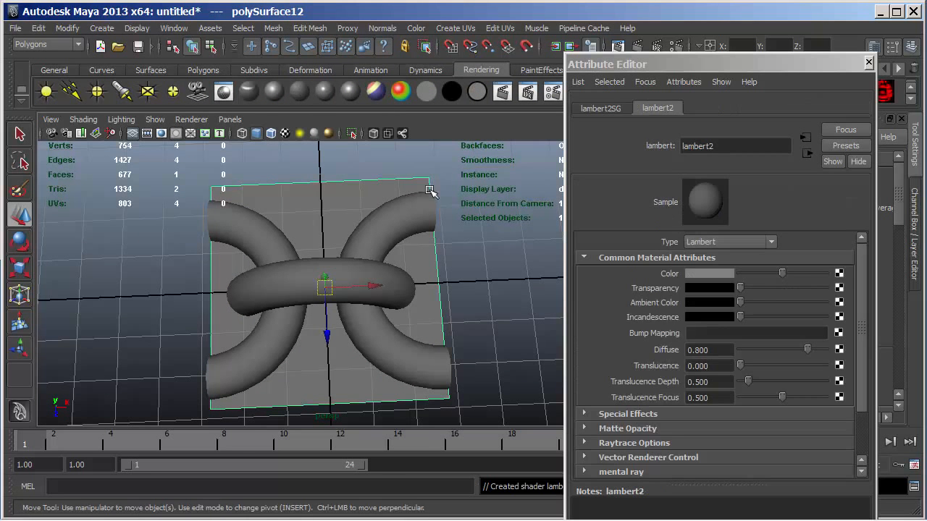
pyautogui.click(708, 274)
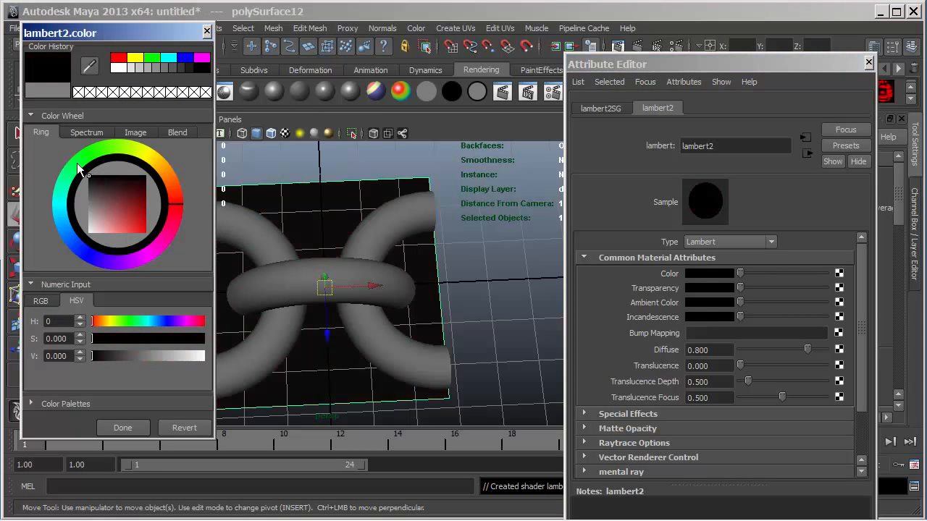
pyautogui.click(251, 164)
# Step: Assign a new Lambert material to both flat half rings and color it orange with hue 35, saturation 1 and value 1
pyautogui.click(259, 217)
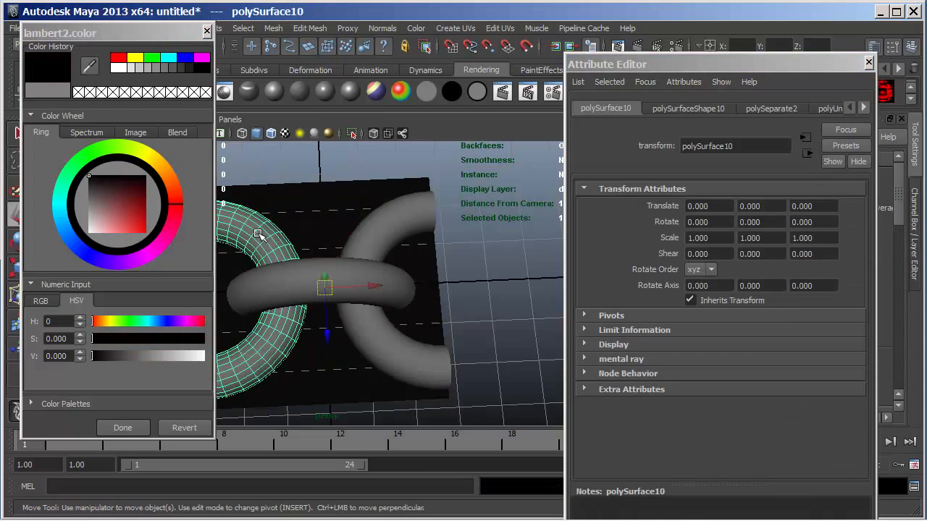
pyautogui.keyDown('shift'); pyautogui.click(387, 226); pyautogui.keyUp('shift')
pyautogui.moveTo(171, 164); pyautogui.dragTo(171, 176)
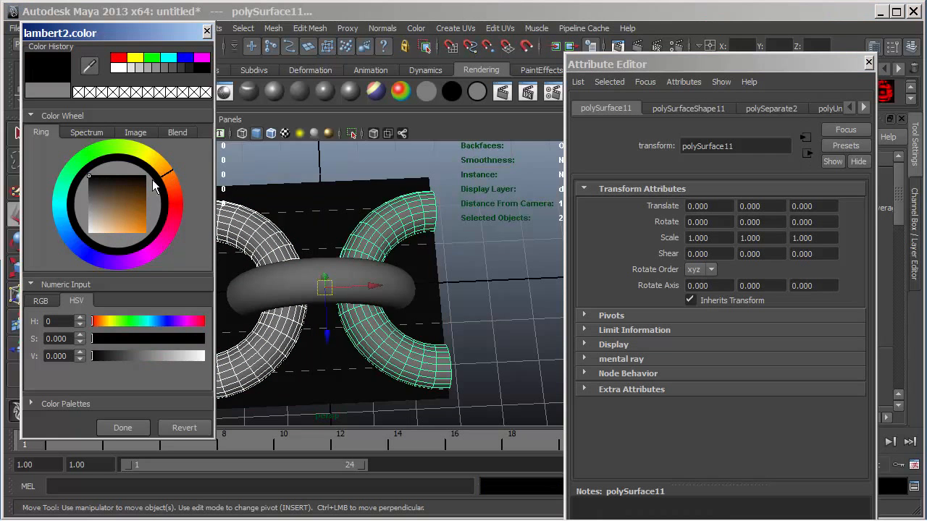
pyautogui.moveTo(143, 230); pyautogui.dragTo(158, 244)
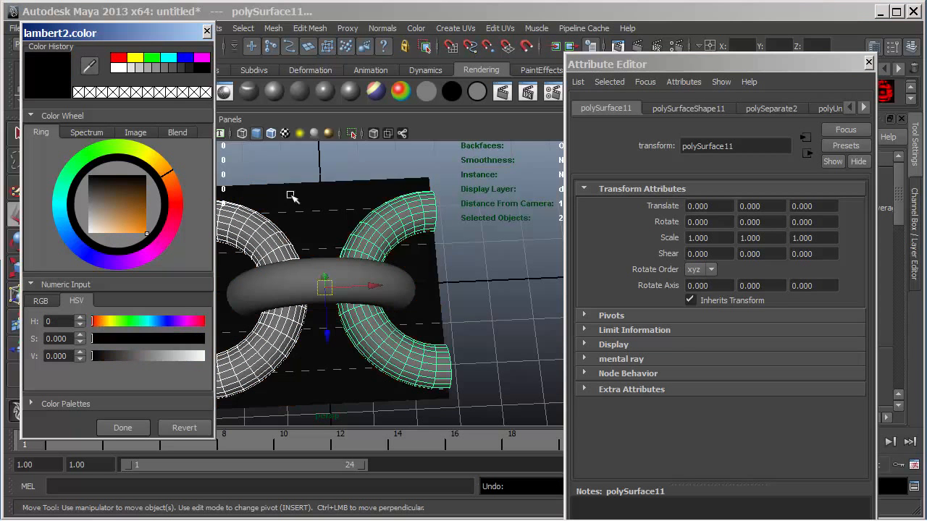
pyautogui.click(296, 89)
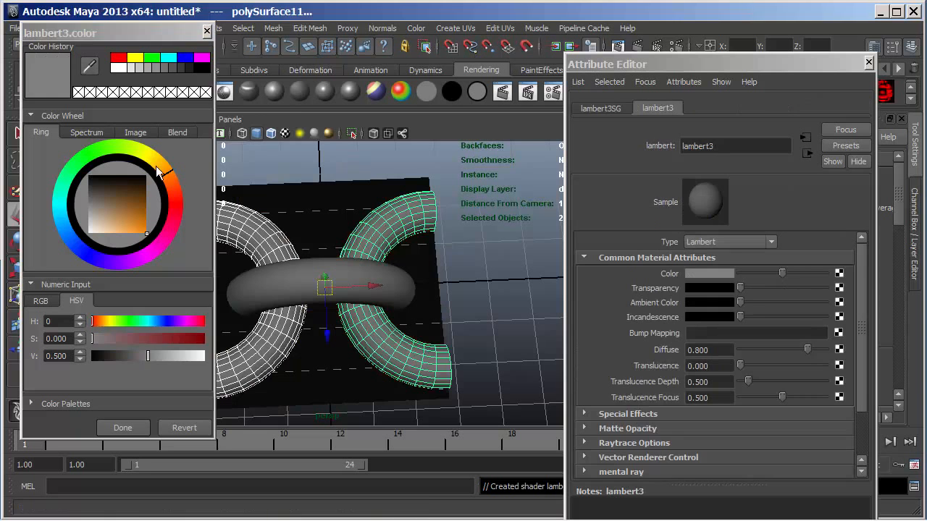
pyautogui.click(168, 175)
pyautogui.moveTo(168, 179); pyautogui.dragTo(171, 174)
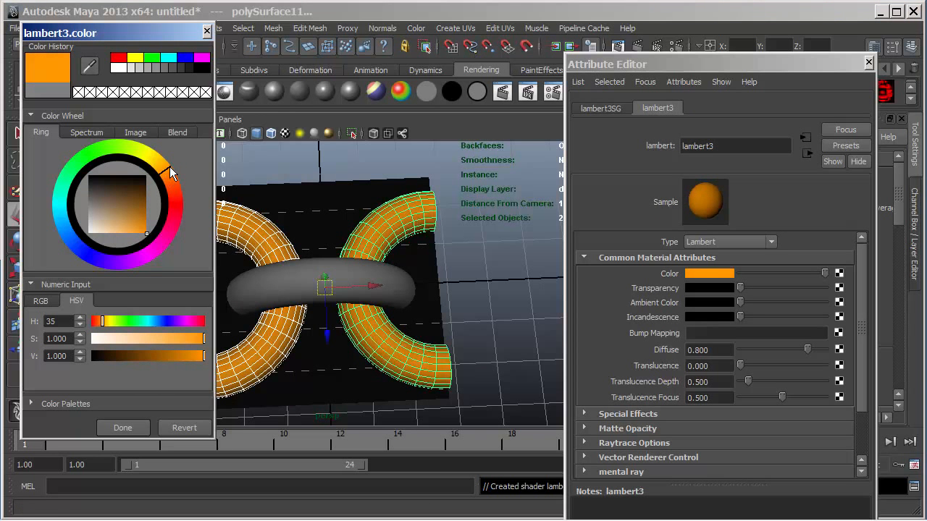
# Step: Assign a new Lambert material to the upright ring and color it fully saturated green
pyautogui.click(257, 281)
pyautogui.click(293, 95)
pyautogui.click(87, 159)
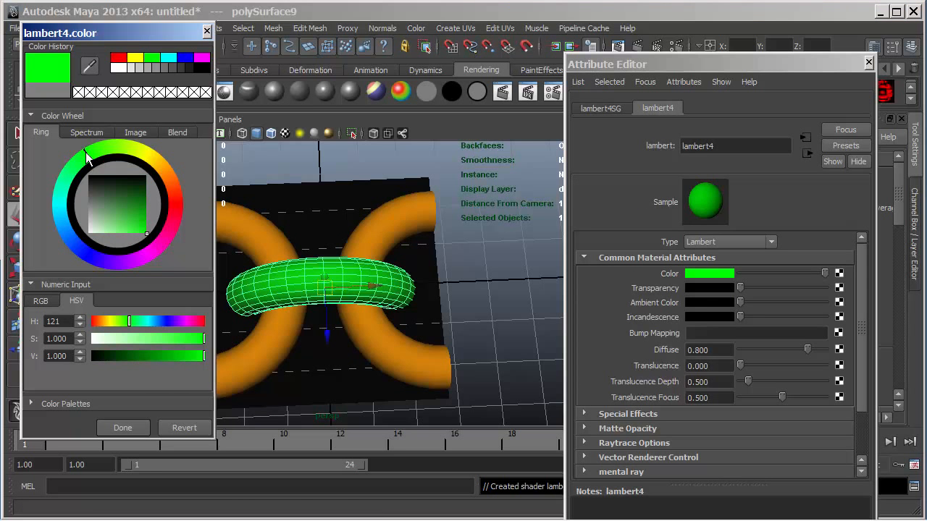
pyautogui.click(326, 185)
# Step: Select the half cylinder together with the upright ring and give both a new shared green Lambert material
pyautogui.keyDown('alt'); pyautogui.moveTo(326, 185); pyautogui.dragTo(314, 290); pyautogui.keyUp('alt')
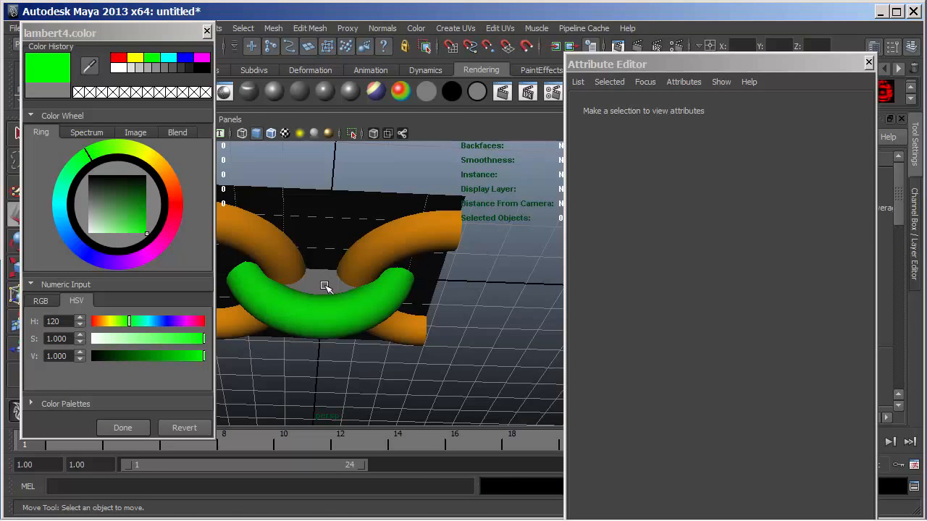
pyautogui.click(325, 278)
pyautogui.keyDown('shift'); pyautogui.click(272, 320); pyautogui.keyUp('shift')
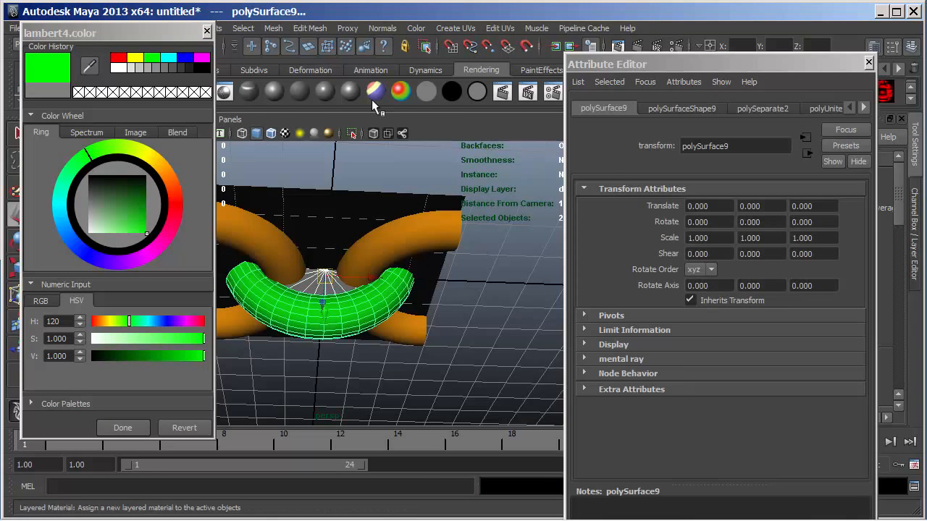
pyautogui.click(302, 90)
pyautogui.moveTo(126, 203); pyautogui.dragTo(154, 242)
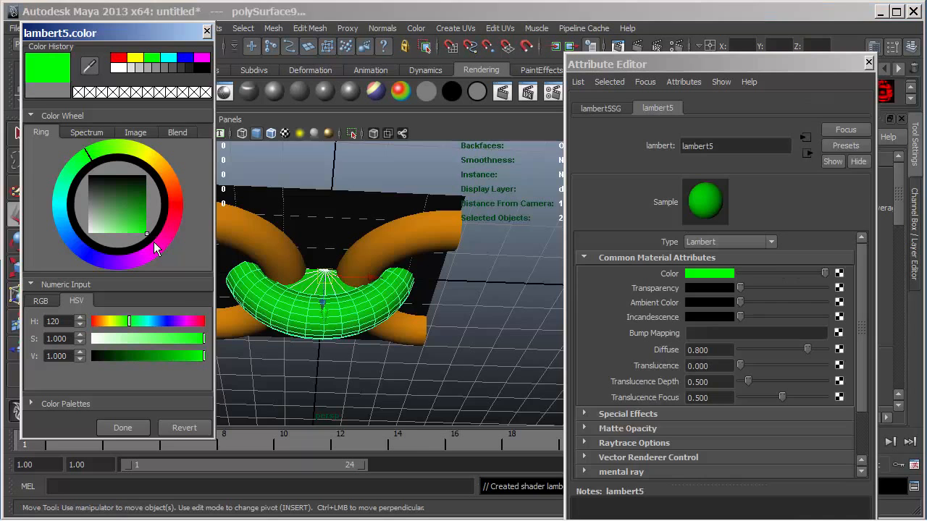
# Step: Combine the colored rings, half cylinder and plane into one mesh, and close the color picker
pyautogui.click(326, 169)
pyautogui.keyDown('alt'); pyautogui.moveTo(336, 202); pyautogui.dragTo(347, 155); pyautogui.keyUp('alt')
pyautogui.keyDown('alt'); pyautogui.moveTo(413, 186); pyautogui.dragTo(251, 186, button='right'); pyautogui.keyUp('alt')
pyautogui.moveTo(250, 186); pyautogui.dragTo(424, 378)
pyautogui.click(273, 27)
pyautogui.click(293, 49)
pyautogui.keyDown('alt'); pyautogui.moveTo(415, 302); pyautogui.dragTo(417, 285); pyautogui.keyUp('alt')
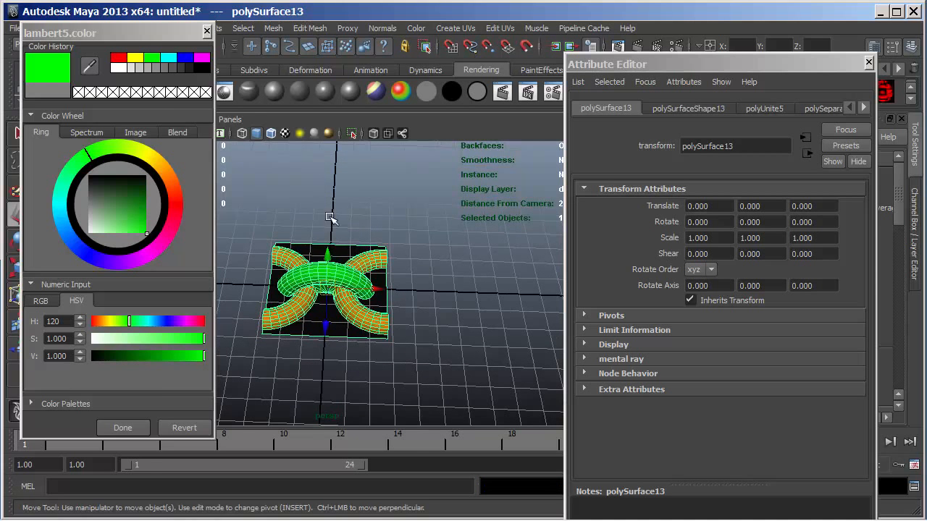
pyautogui.click(207, 31)
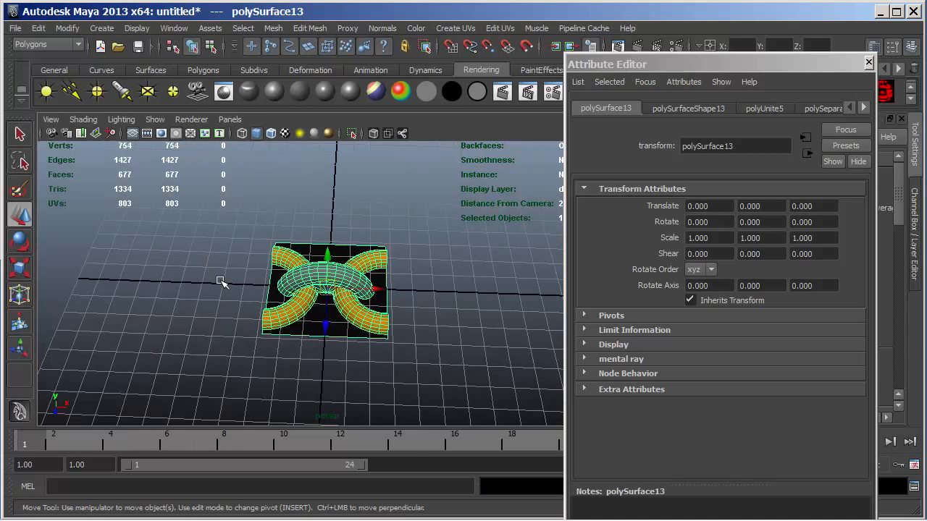
pyautogui.click(221, 344)
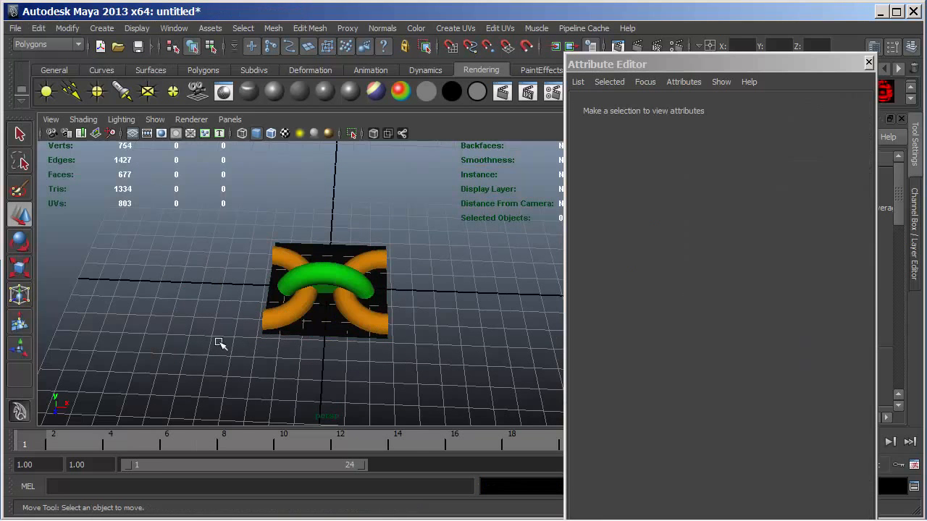
# Step: Create a polygon plane at the origin and scale it uniformly to about 5.563 to cover the square base
pyautogui.click(314, 270)
pyautogui.keyDown('alt'); pyautogui.moveTo(276, 357); pyautogui.dragTo(276, 337); pyautogui.keyUp('alt')
pyautogui.click(160, 283)
pyautogui.keyDown('alt'); pyautogui.moveTo(222, 293); pyautogui.dragTo(232, 224); pyautogui.keyUp('alt')
pyautogui.keyDown('alt'); pyautogui.moveTo(231, 224); pyautogui.dragTo(252, 245, button='right'); pyautogui.keyUp('alt')
pyautogui.moveTo(318, 297)
pyautogui.keyDown('alt'); pyautogui.mouseDown()
pyautogui.moveTo(289, 306)
pyautogui.moveTo(335, 291)
pyautogui.mouseUp(); pyautogui.keyUp('alt')
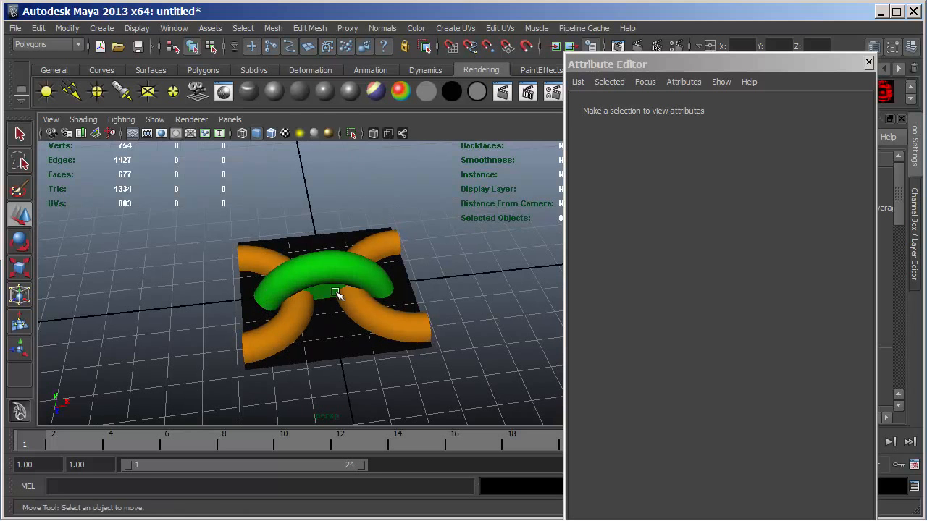
pyautogui.click(205, 70)
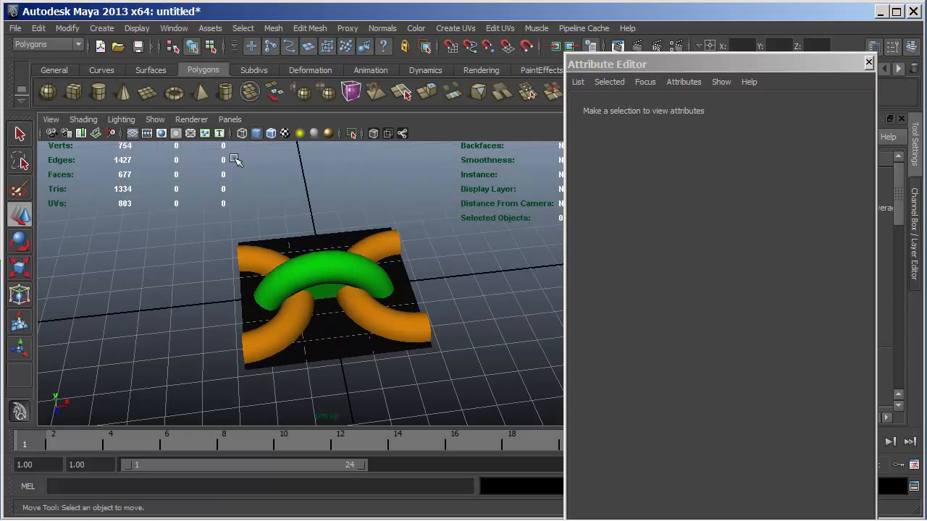
pyautogui.click(148, 91)
pyautogui.press('r')
pyautogui.moveTo(335, 294); pyautogui.dragTo(426, 292)
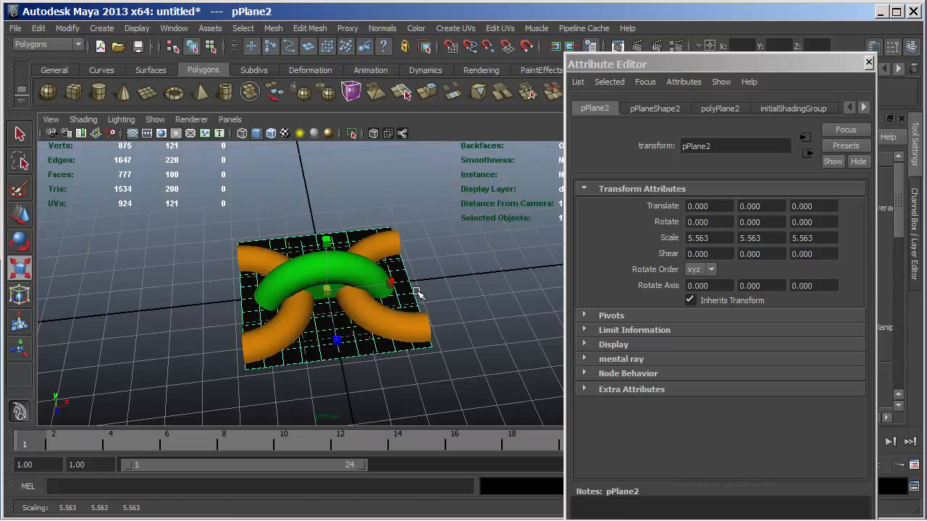
# Step: Raise the new plane to a height of about 0.451, extrude its faces down about 0.505, and return to object mode
pyautogui.press('w')
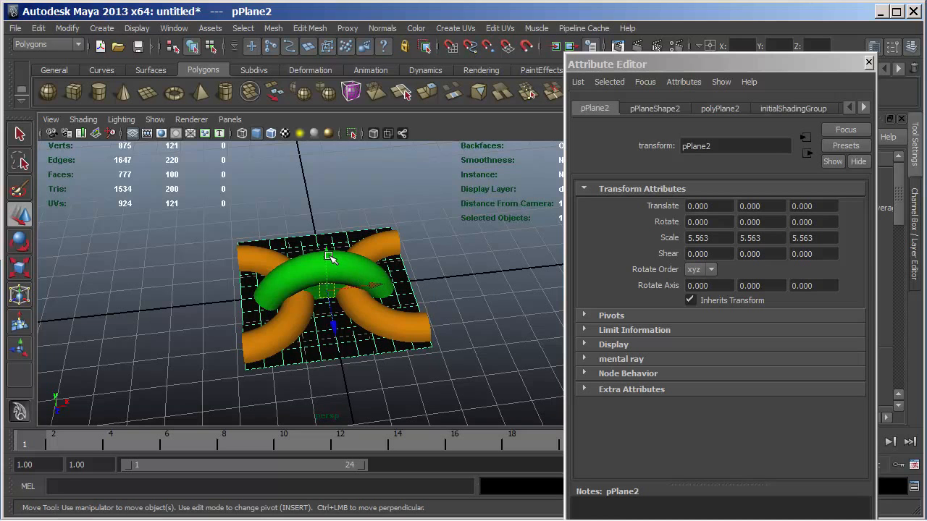
pyautogui.moveTo(325, 253); pyautogui.dragTo(323, 243)
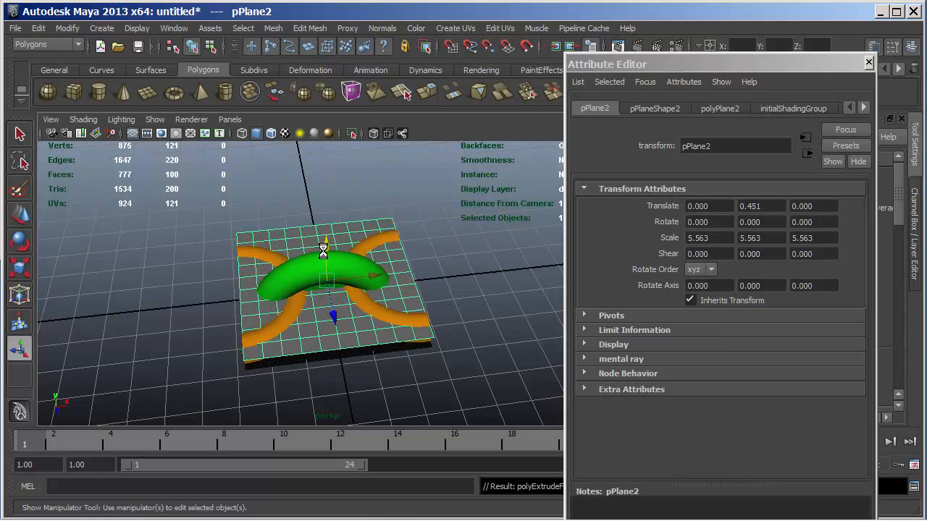
pyautogui.hotkey('ctrl', 'e')
pyautogui.keyDown('alt'); pyautogui.moveTo(319, 344); pyautogui.dragTo(326, 282); pyautogui.keyUp('alt')
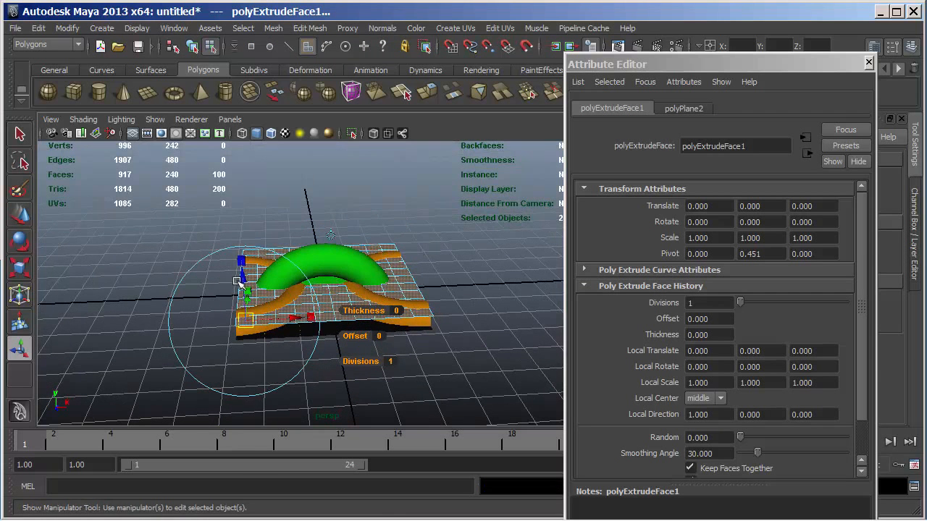
pyautogui.moveTo(238, 282); pyautogui.dragTo(244, 295)
pyautogui.rightClick(345, 307)
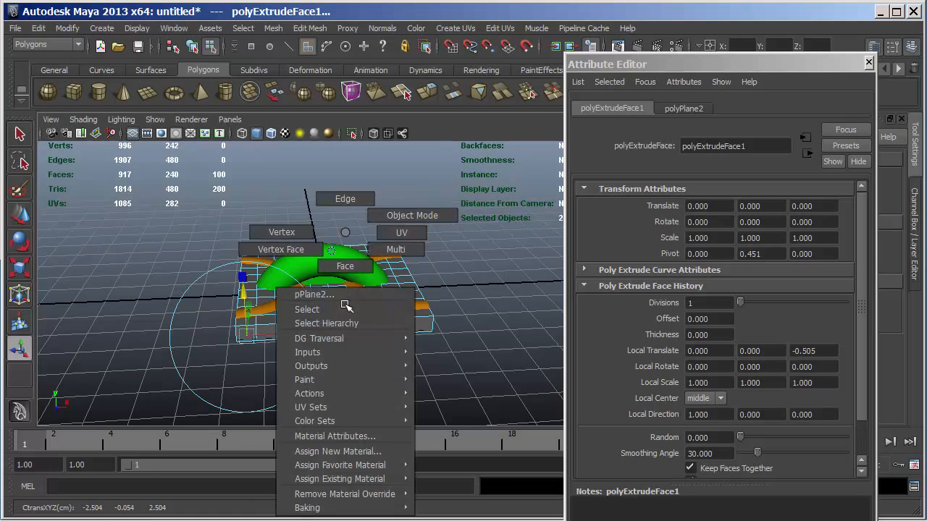
pyautogui.click(401, 215)
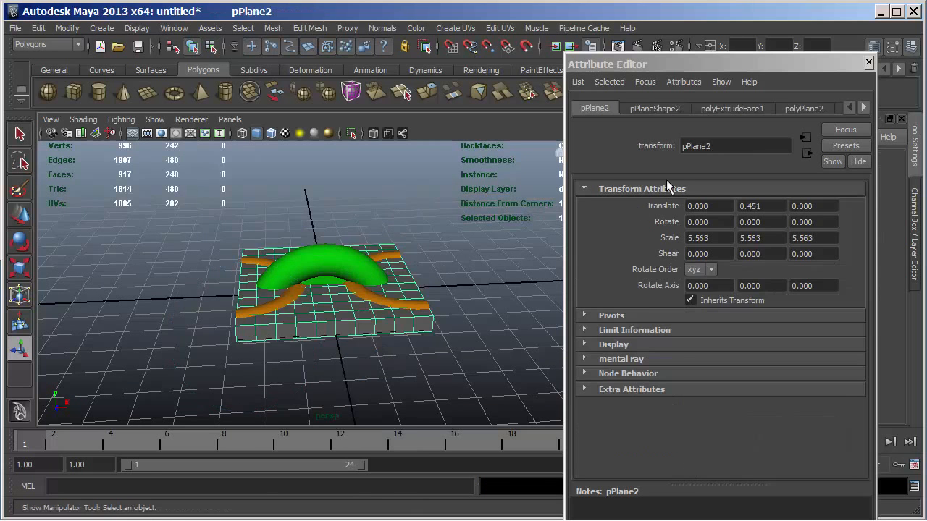
# Step: Rename the extruded slab as chainbase
pyautogui.moveTo(723, 145); pyautogui.dragTo(664, 145)
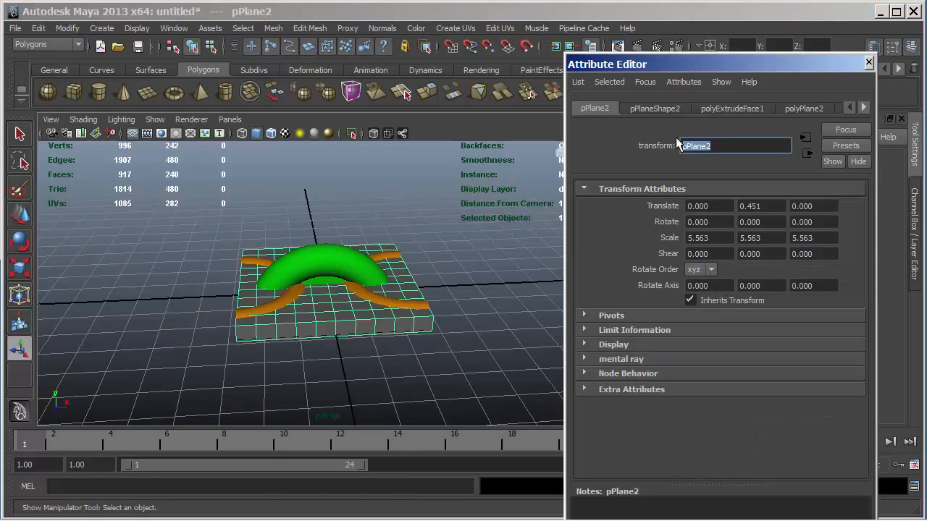
pyautogui.write('chainbase')
pyautogui.press('Return')
pyautogui.click(456, 261)
# Step: Rename the combined colored chain mesh as chainhi
pyautogui.click(316, 265)
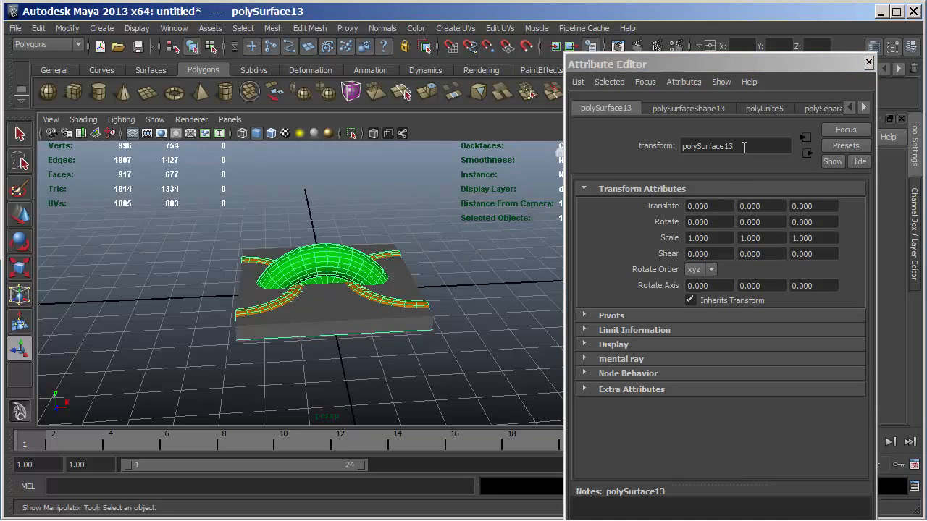
pyautogui.moveTo(743, 148); pyautogui.dragTo(662, 146)
pyautogui.write('chainhi')
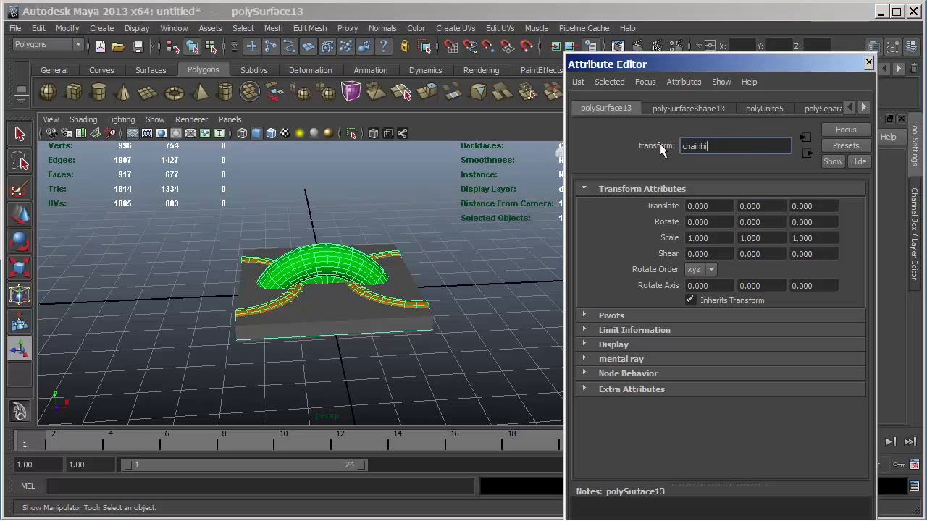
pyautogui.click(488, 217)
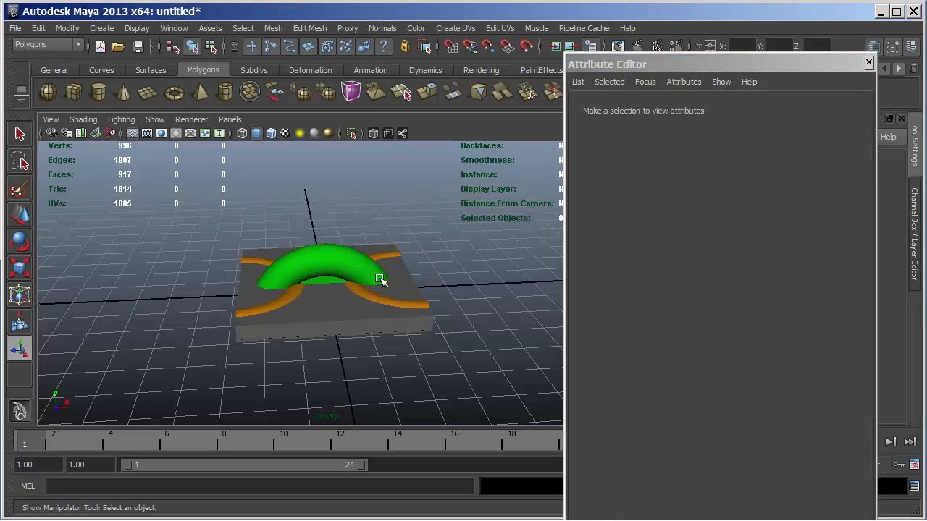
# Step: Select the chainhigh mesh and save the scene as chainmail in Maya Binary format
pyautogui.click(335, 311)
pyautogui.click(346, 284)
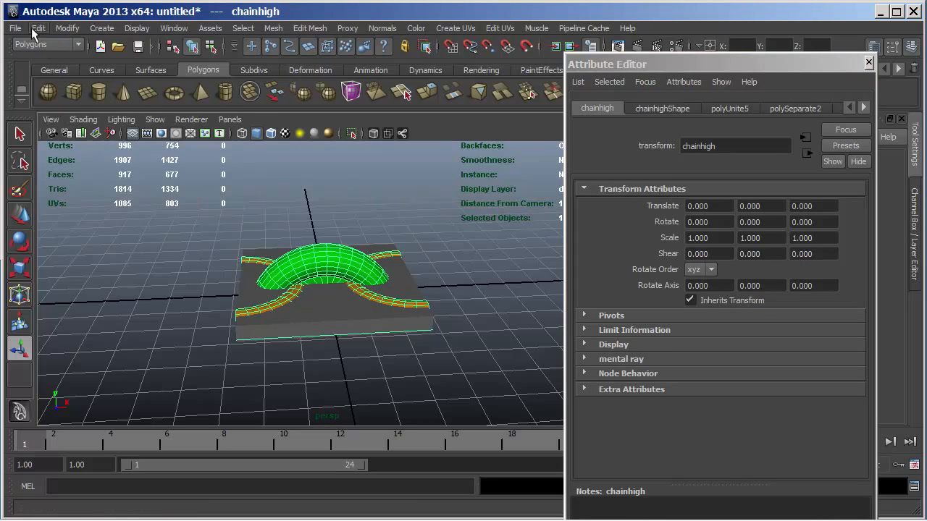
pyautogui.click(14, 28)
pyautogui.click(38, 92)
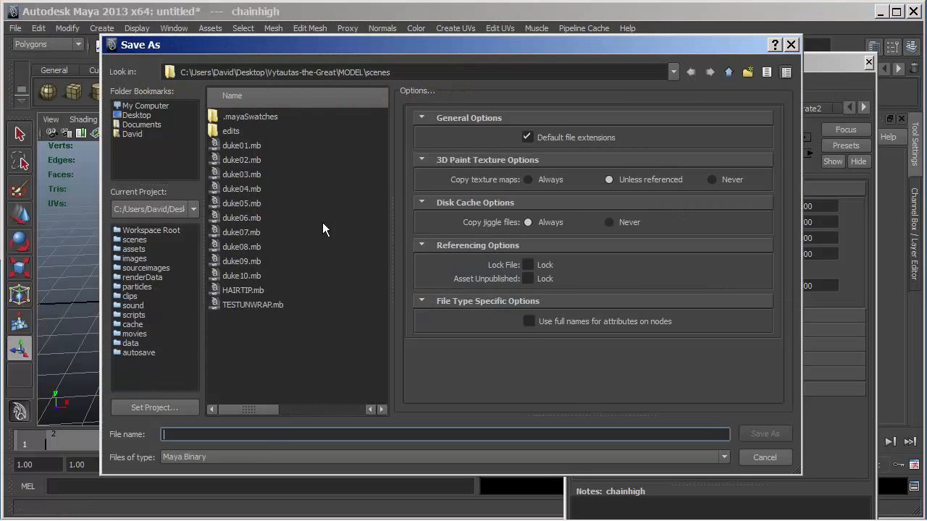
pyautogui.write('chainmail')
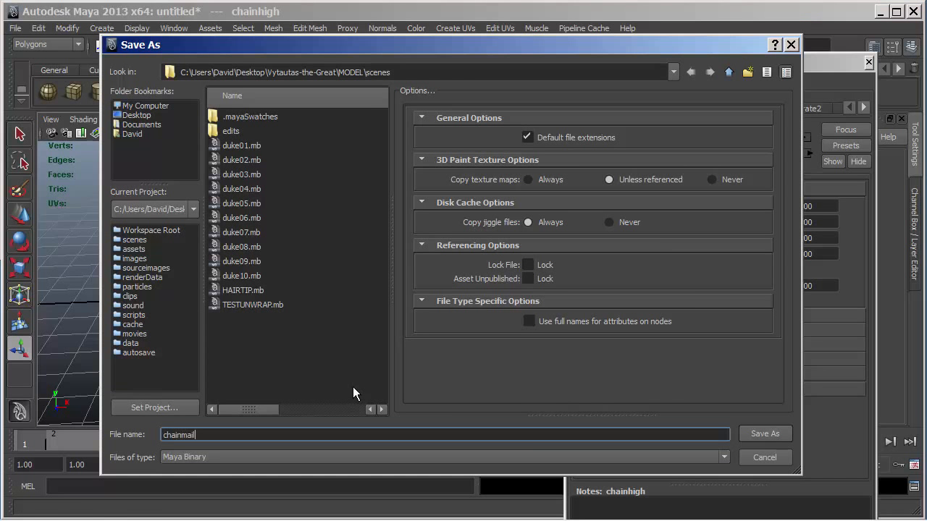
pyautogui.click(762, 434)
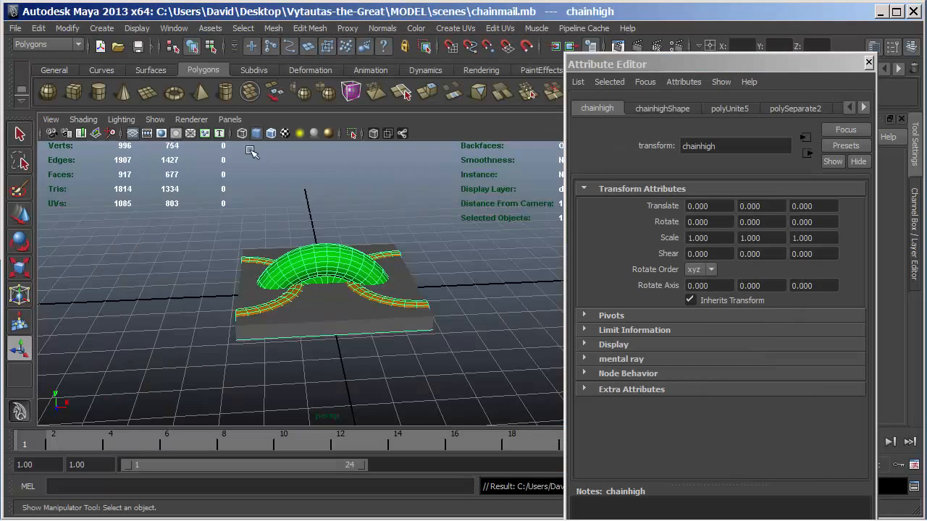
# Step: Bring up Transfer Maps from the Rendering set, clear the target meshes and add the chainbase slab as the target
pyautogui.keyDown('alt'); pyautogui.moveTo(350, 277); pyautogui.dragTo(332, 307); pyautogui.keyUp('alt')
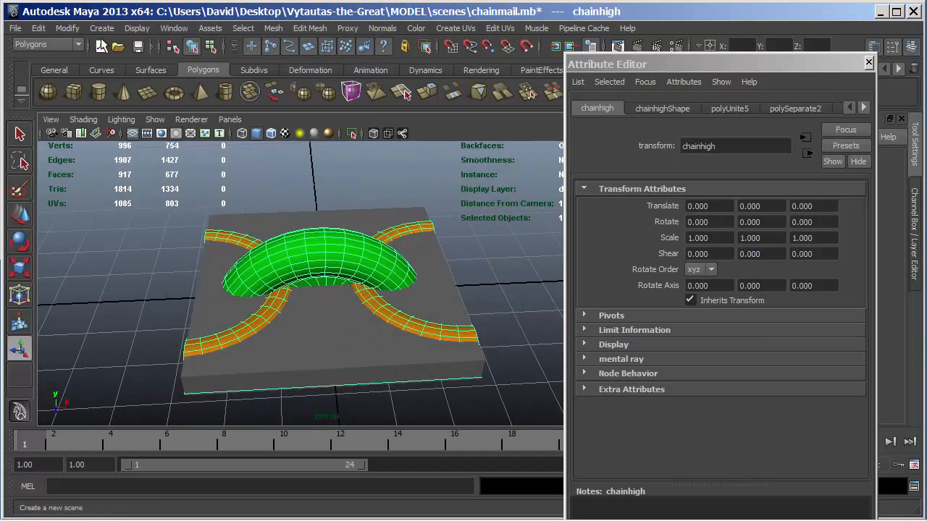
pyautogui.click(78, 44)
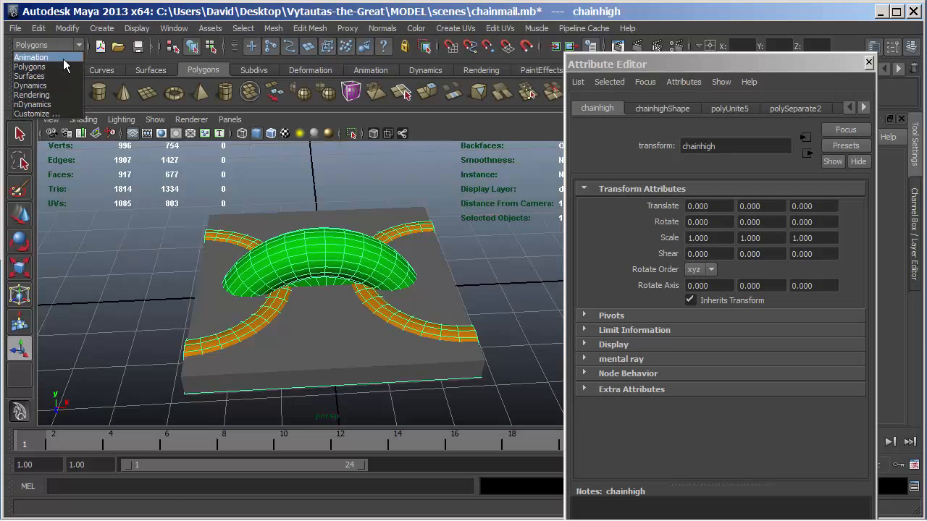
pyautogui.click(31, 95)
pyautogui.click(280, 30)
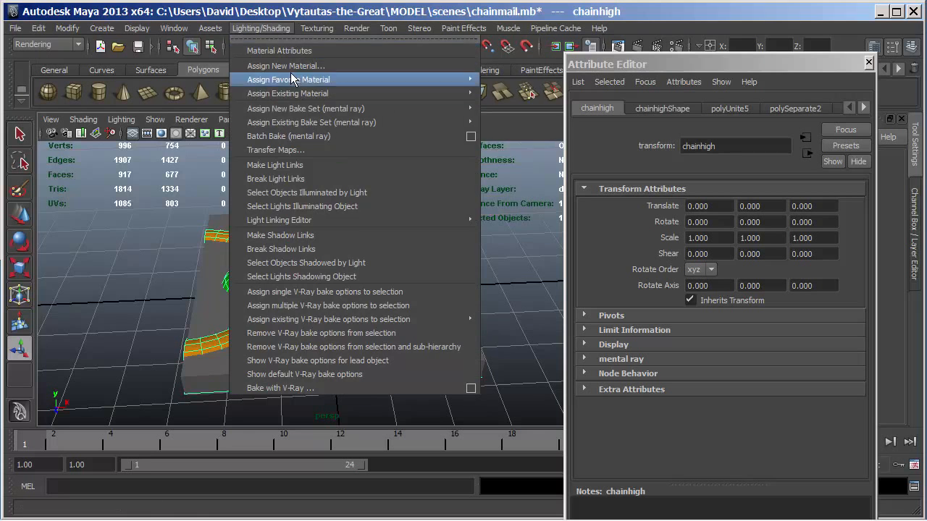
pyautogui.click(290, 150)
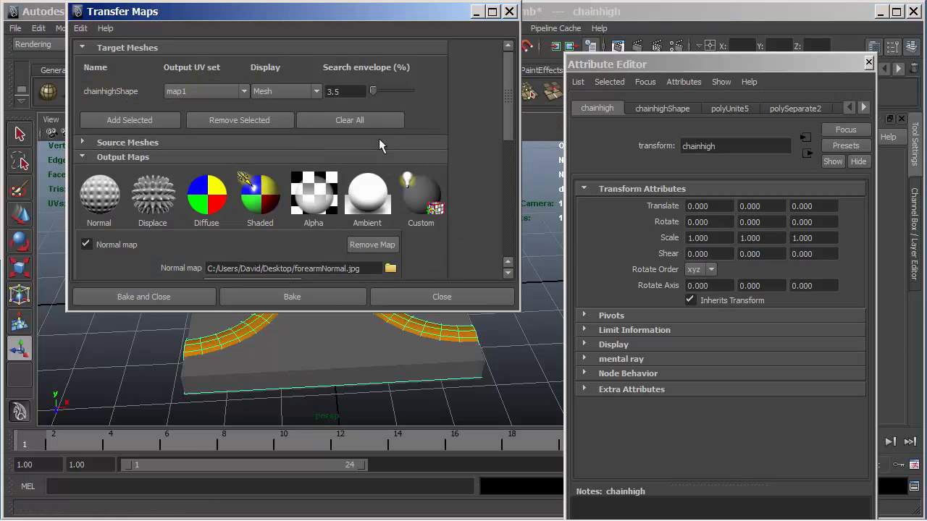
pyautogui.click(320, 336)
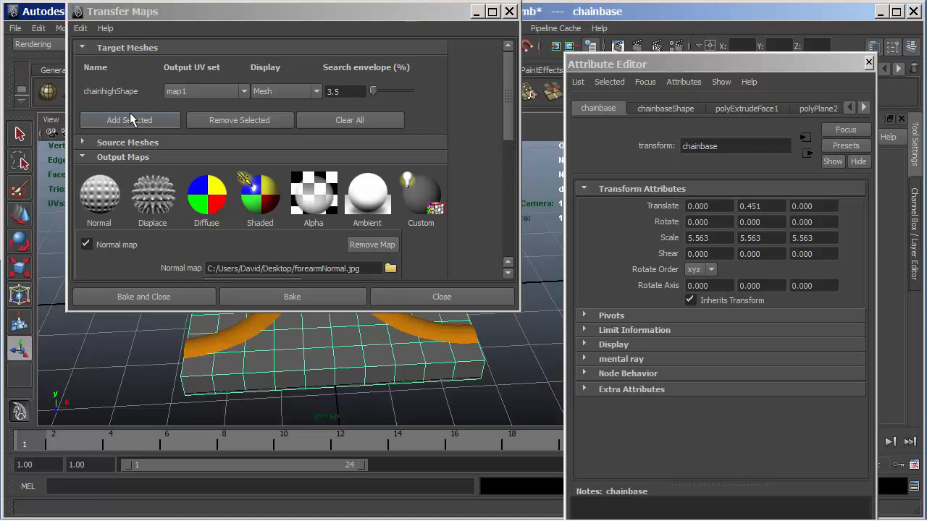
pyautogui.click(188, 120)
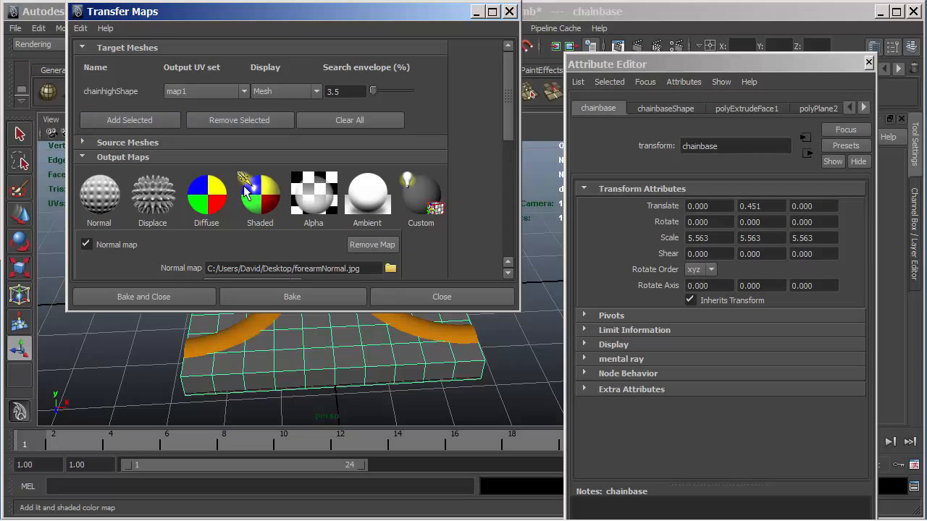
pyautogui.click(347, 118)
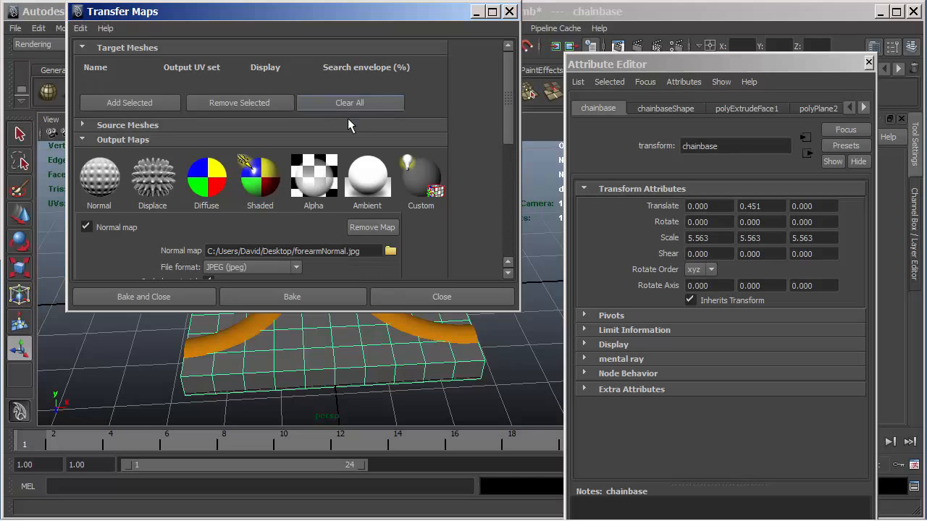
pyautogui.click(144, 105)
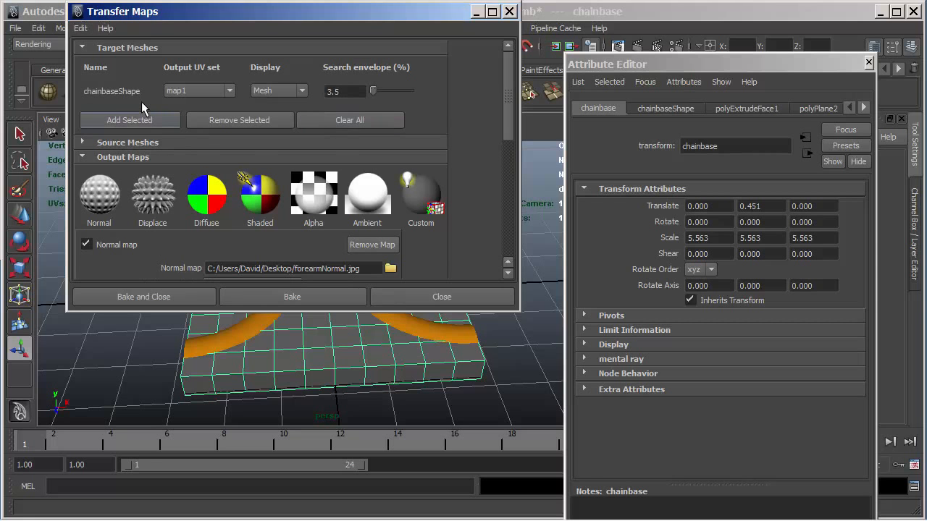
# Step: Add the chainhigh mesh as the source mesh for the map transfer
pyautogui.click(84, 142)
pyautogui.click(239, 329)
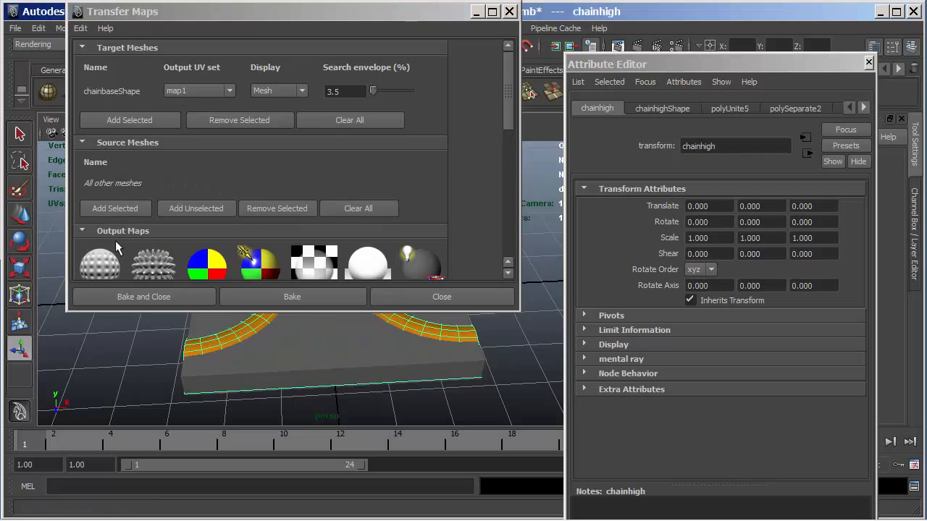
pyautogui.click(122, 207)
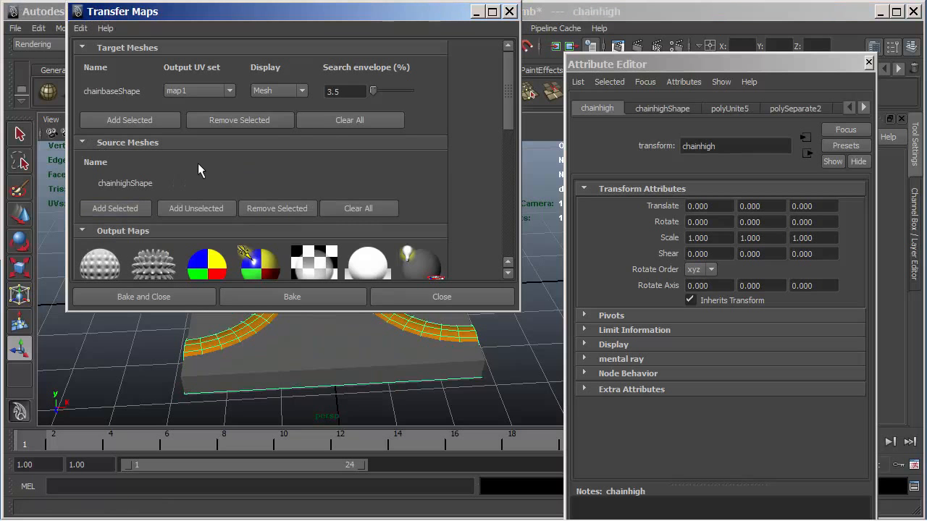
# Step: Display chainbase's search envelope and set the search envelope to 0.0%
pyautogui.click(302, 90)
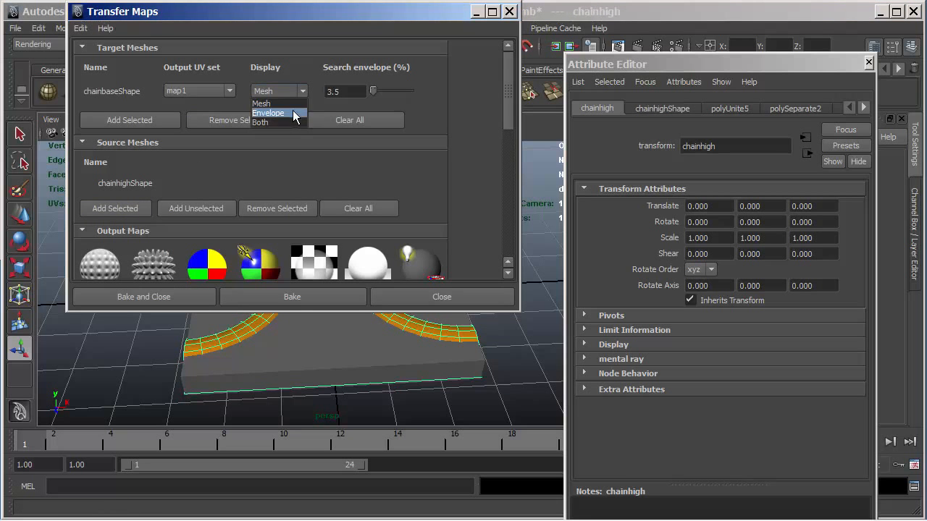
pyautogui.click(293, 112)
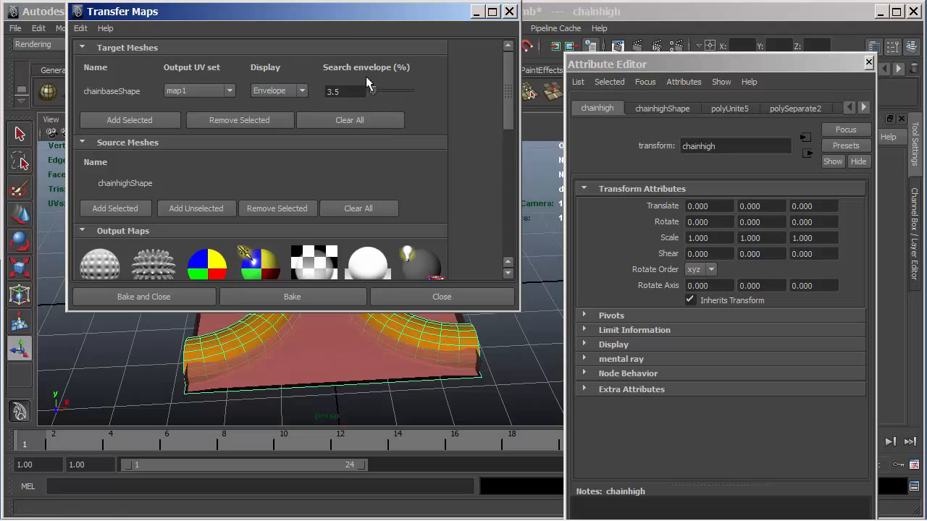
pyautogui.moveTo(372, 92); pyautogui.dragTo(365, 94)
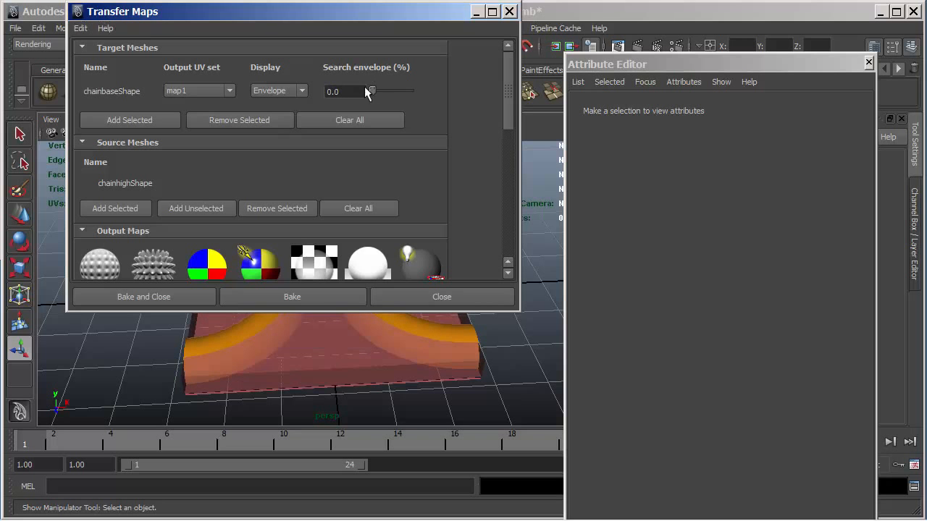
# Step: Set the advanced search method for the map transfer to Inside Envelope then Outside Envelope
pyautogui.moveTo(513, 107); pyautogui.dragTo(471, 260)
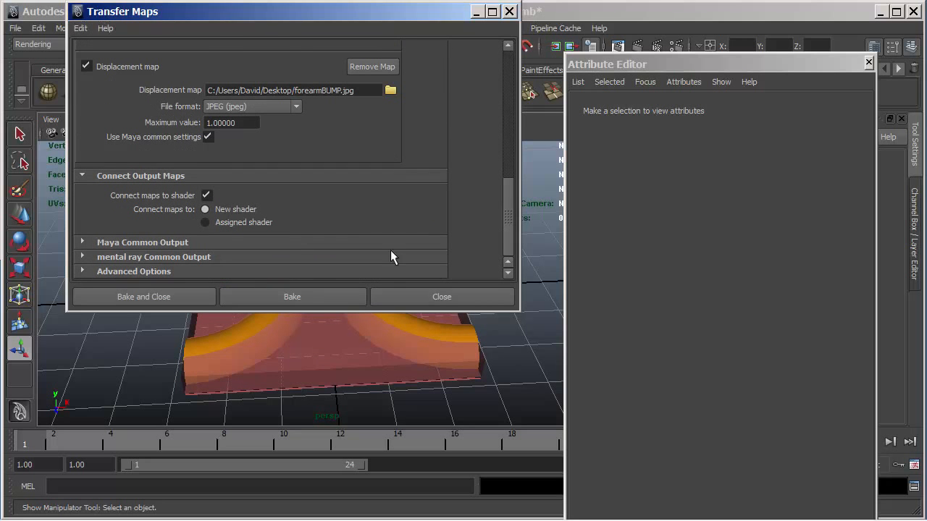
pyautogui.click(84, 269)
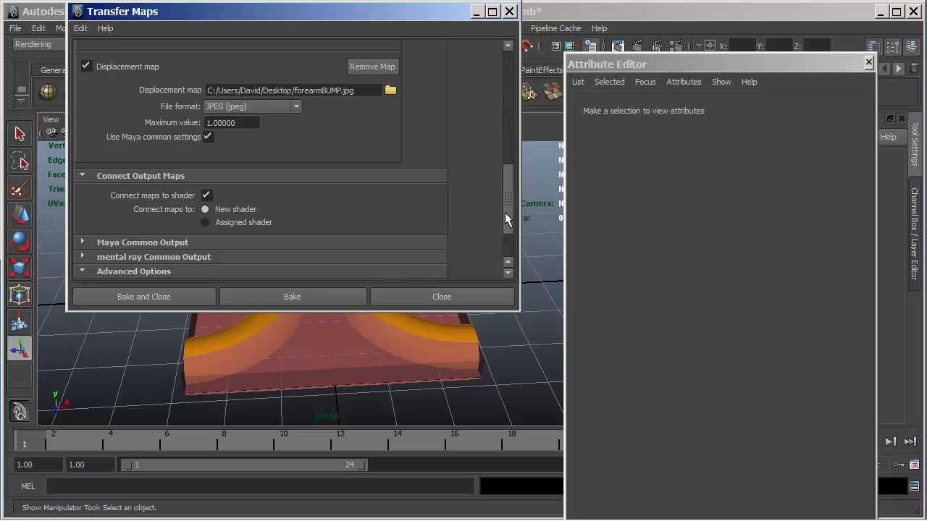
pyautogui.moveTo(501, 215); pyautogui.dragTo(506, 243)
pyautogui.click(352, 219)
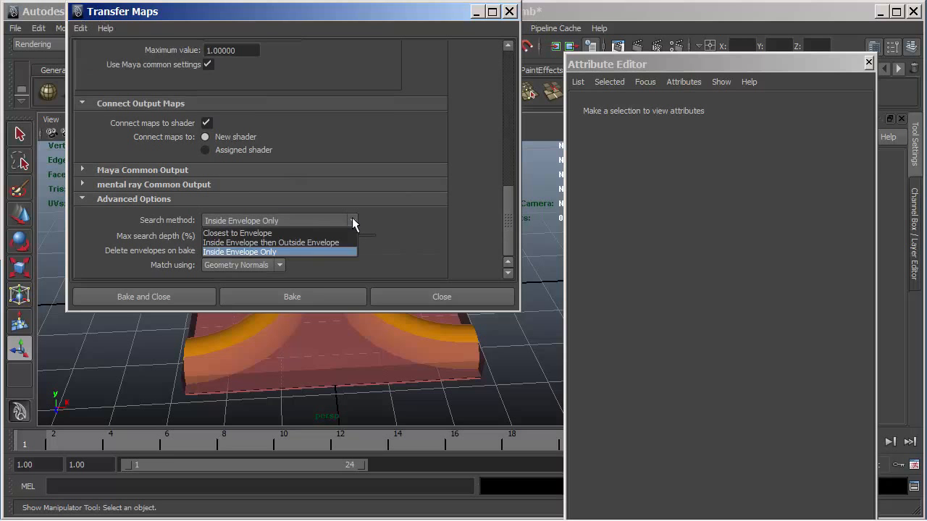
pyautogui.click(309, 243)
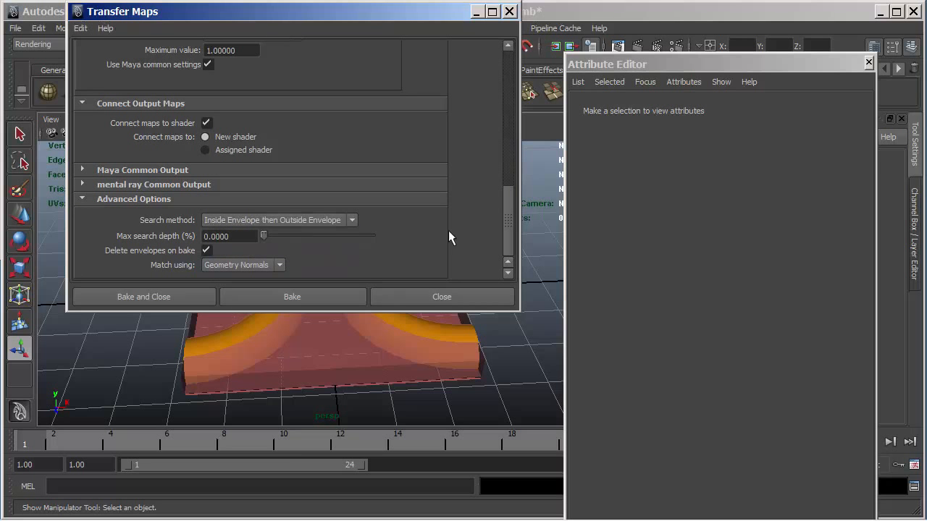
# Step: Examine chainbase's search envelope against the chain links from several angles in the viewport
pyautogui.moveTo(506, 216); pyautogui.dragTo(517, 54)
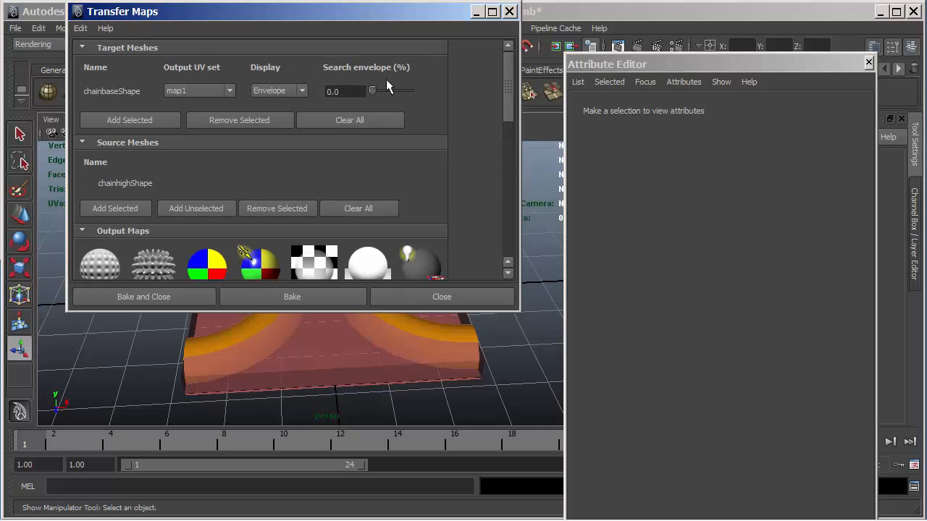
pyautogui.moveTo(371, 89); pyautogui.dragTo(358, 89)
pyautogui.moveTo(358, 12); pyautogui.dragTo(803, 97)
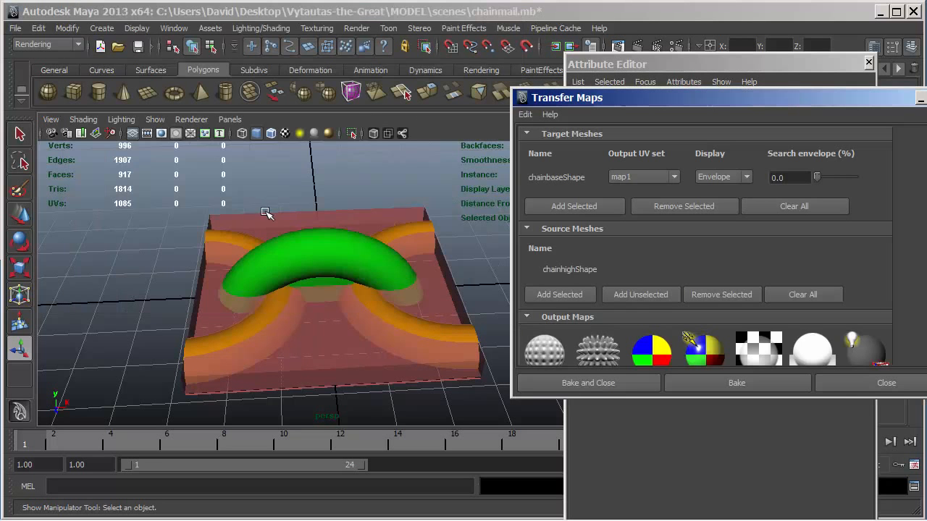
pyautogui.keyDown('alt'); pyautogui.moveTo(145, 255); pyautogui.dragTo(376, 230); pyautogui.keyUp('alt')
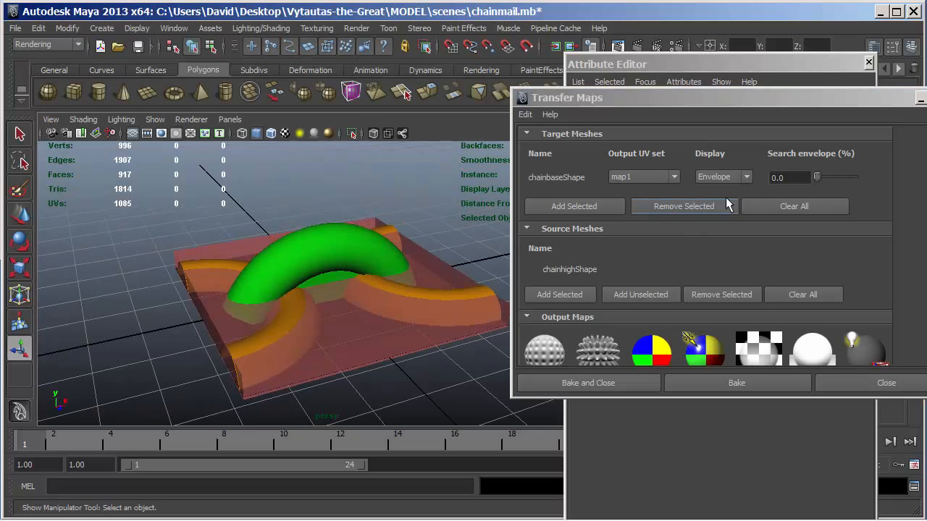
pyautogui.click(678, 204)
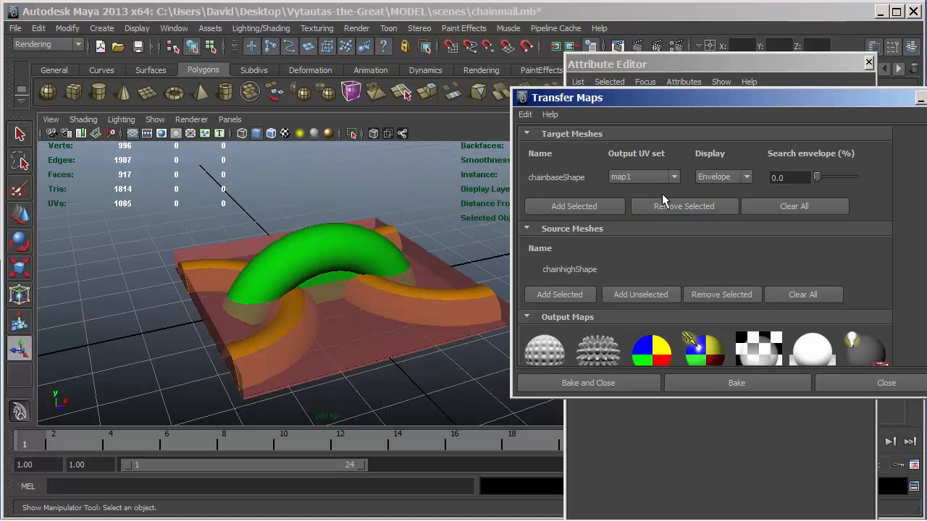
pyautogui.moveTo(813, 182); pyautogui.dragTo(785, 172)
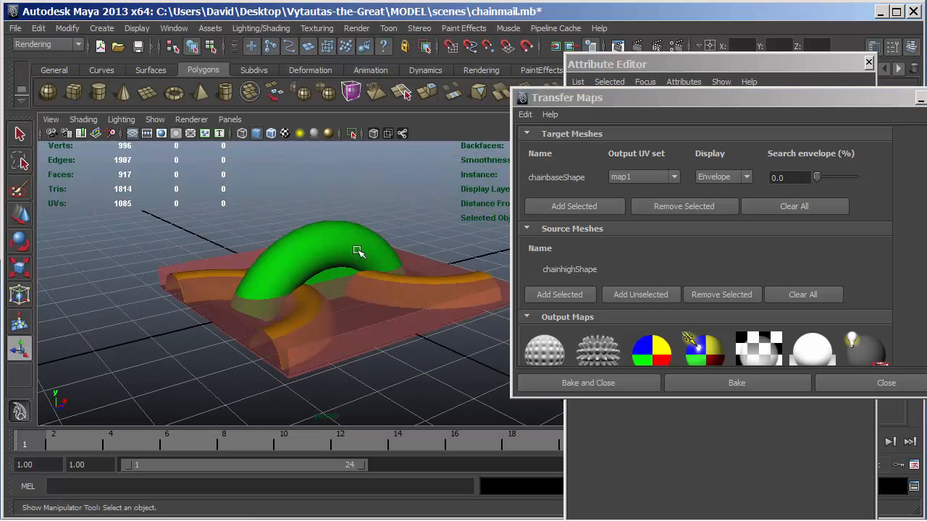
pyautogui.click(233, 332)
pyautogui.keyDown('alt'); pyautogui.moveTo(205, 341); pyautogui.dragTo(149, 358); pyautogui.keyUp('alt')
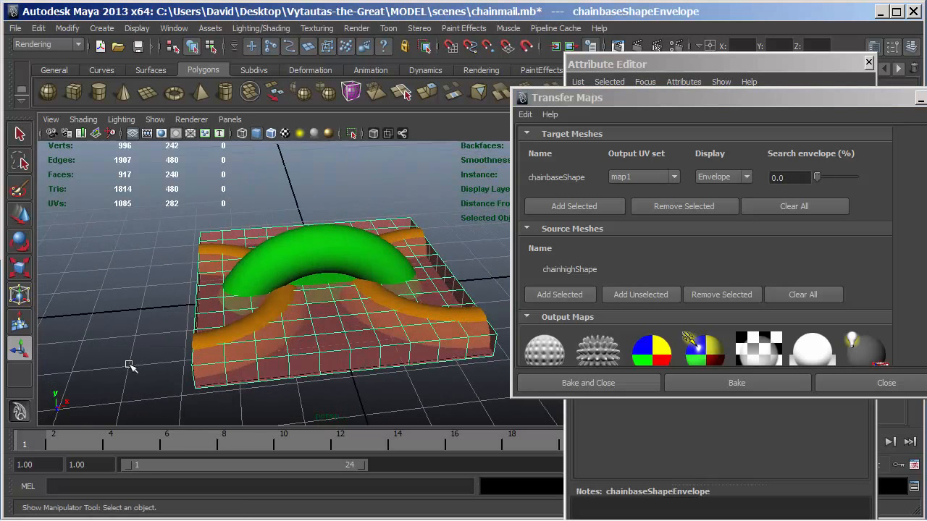
# Step: Turn off two-sided lighting in the viewport and close Transfer Maps
pyautogui.click(85, 120)
pyautogui.moveTo(121, 123)
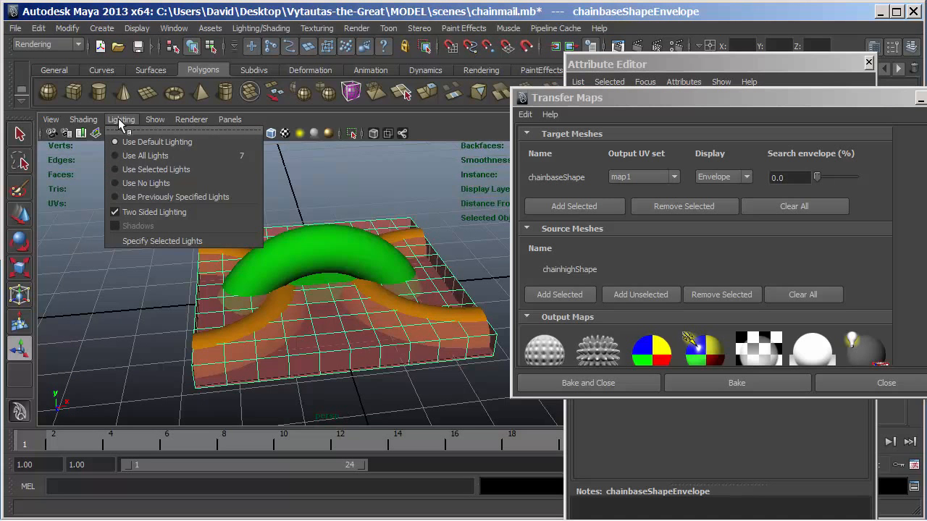
pyautogui.click(129, 212)
pyautogui.moveTo(126, 258)
pyautogui.keyDown('alt'); pyautogui.mouseDown()
pyautogui.moveTo(151, 232)
pyautogui.moveTo(130, 252)
pyautogui.mouseUp(); pyautogui.keyUp('alt')
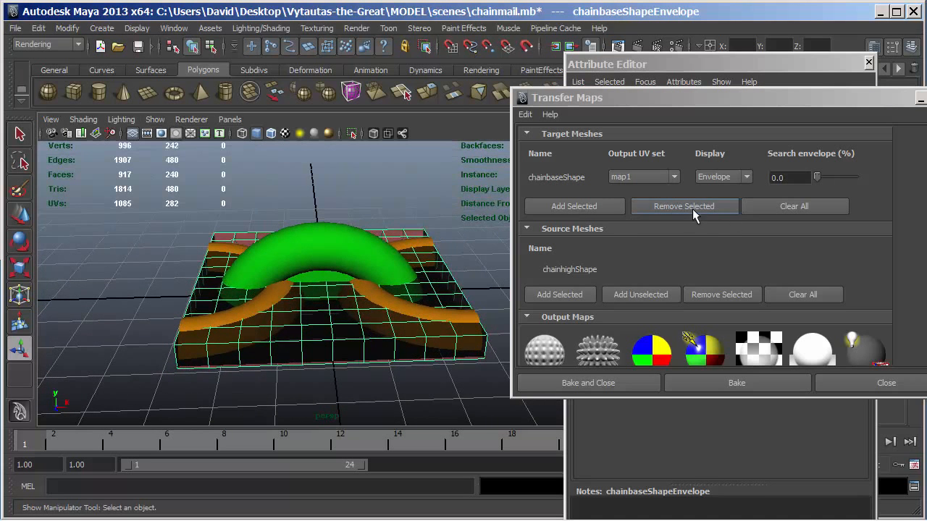
pyautogui.click(692, 208)
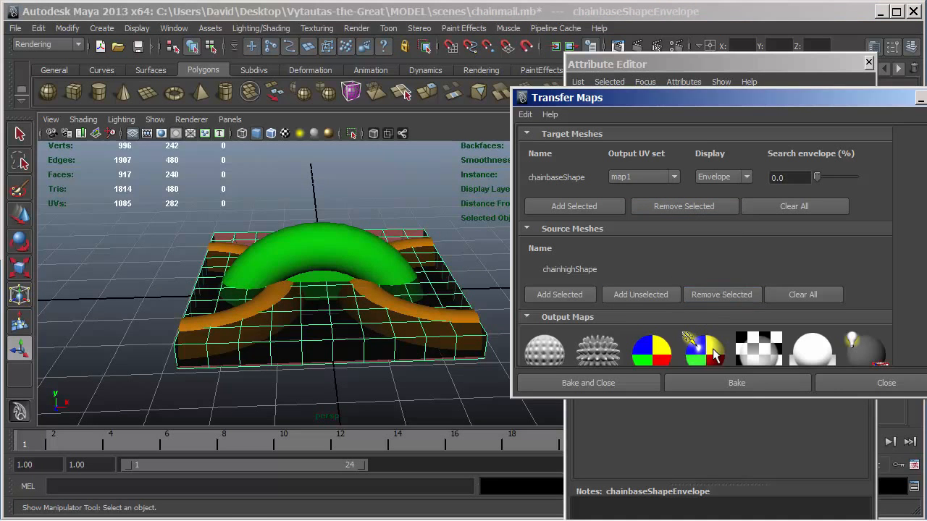
pyautogui.click(829, 383)
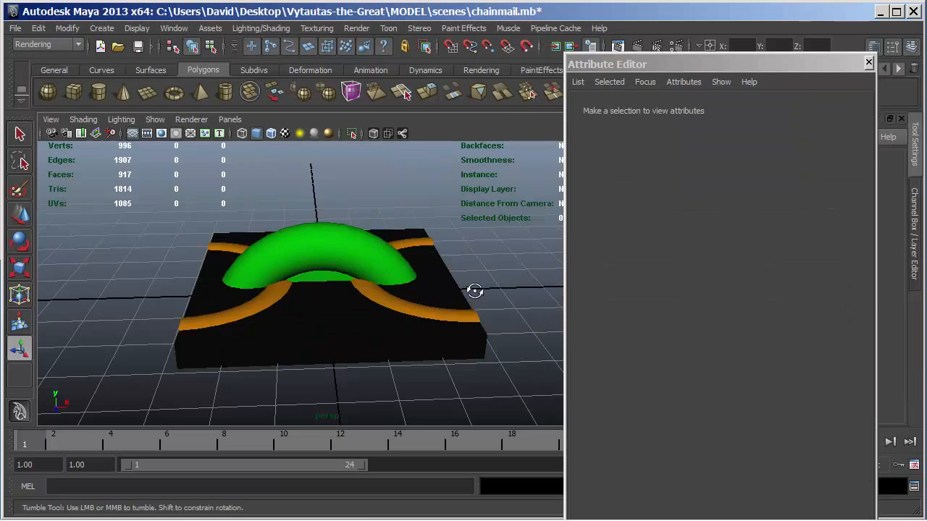
# Step: Toggle two-sided lighting on and back off to check which way the slab's faces point
pyautogui.keyDown('alt'); pyautogui.moveTo(474, 292); pyautogui.dragTo(408, 356); pyautogui.keyUp('alt')
pyautogui.click(116, 121)
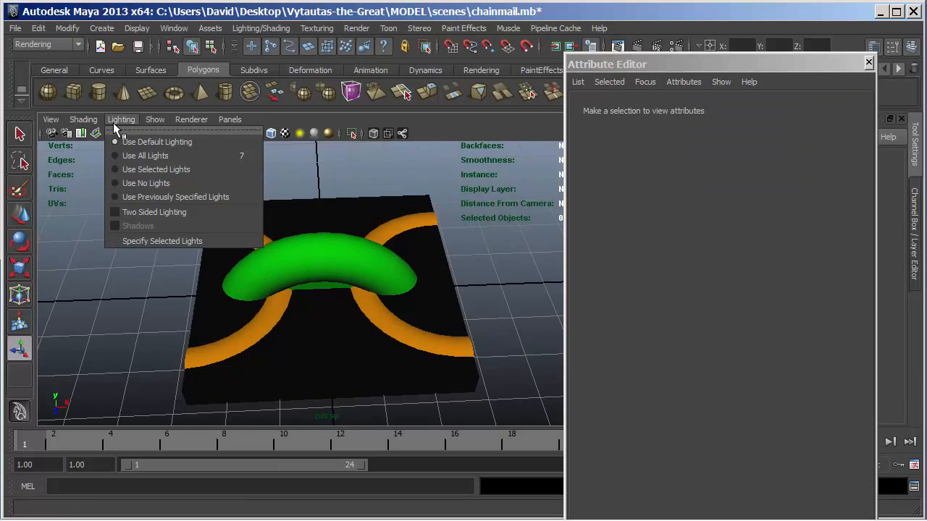
pyautogui.click(152, 212)
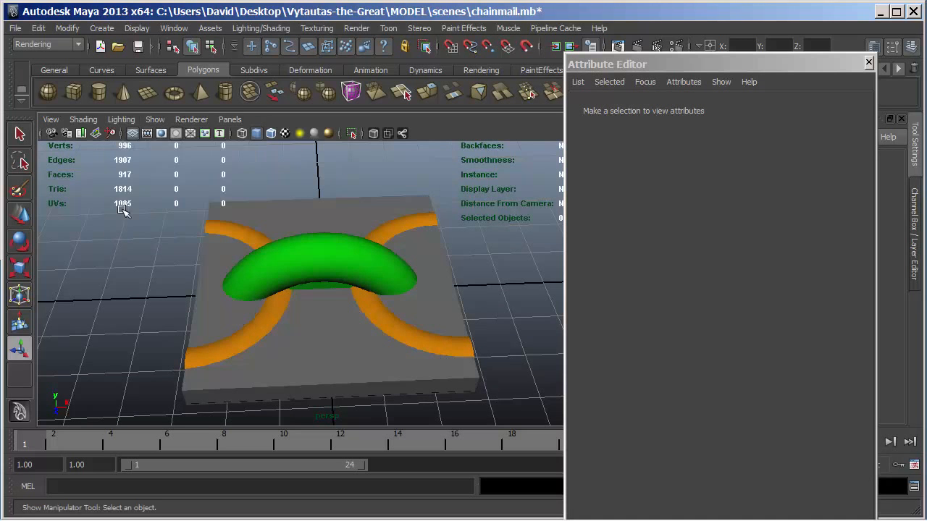
pyautogui.click(119, 124)
pyautogui.click(221, 212)
# Step: Reverse the normals of the chainbase slab so its faces point outward
pyautogui.click(351, 312)
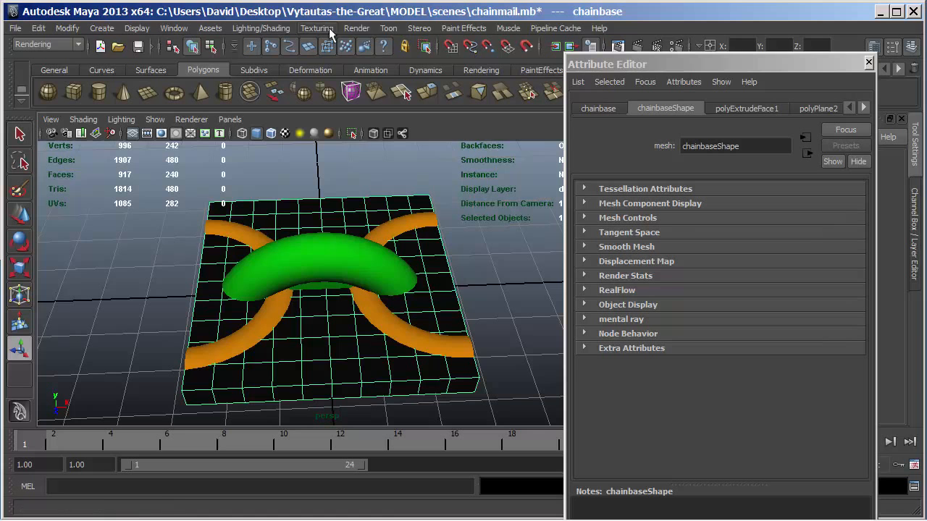
pyautogui.click(76, 43)
pyautogui.click(29, 67)
pyautogui.click(381, 27)
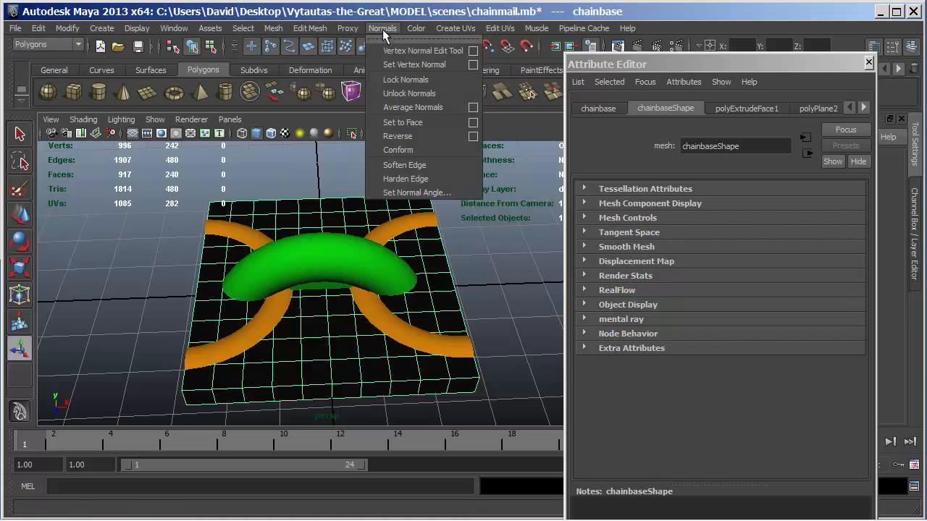
pyautogui.click(399, 136)
pyautogui.click(118, 246)
pyautogui.click(316, 356)
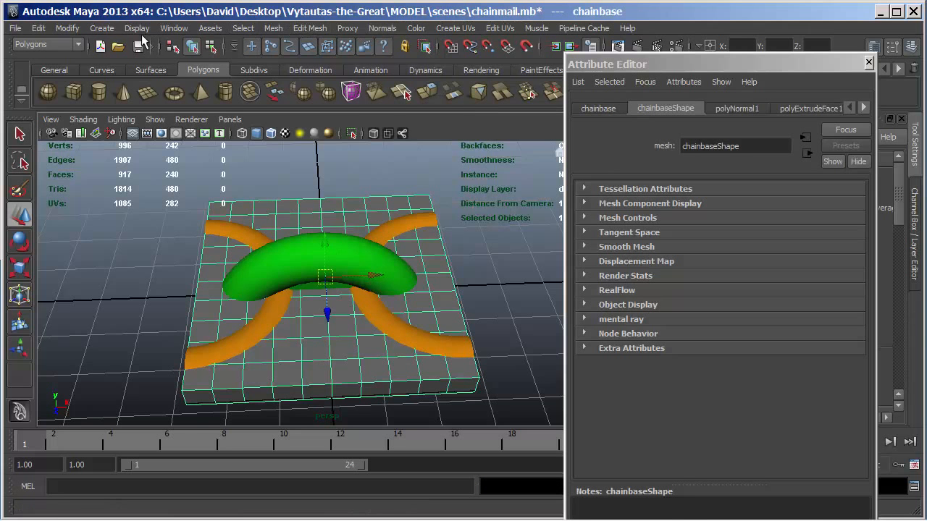
# Step: Open Transfer Maps with chainbase as the target mesh and add chainhigh as the source mesh
pyautogui.click(61, 44)
pyautogui.click(32, 95)
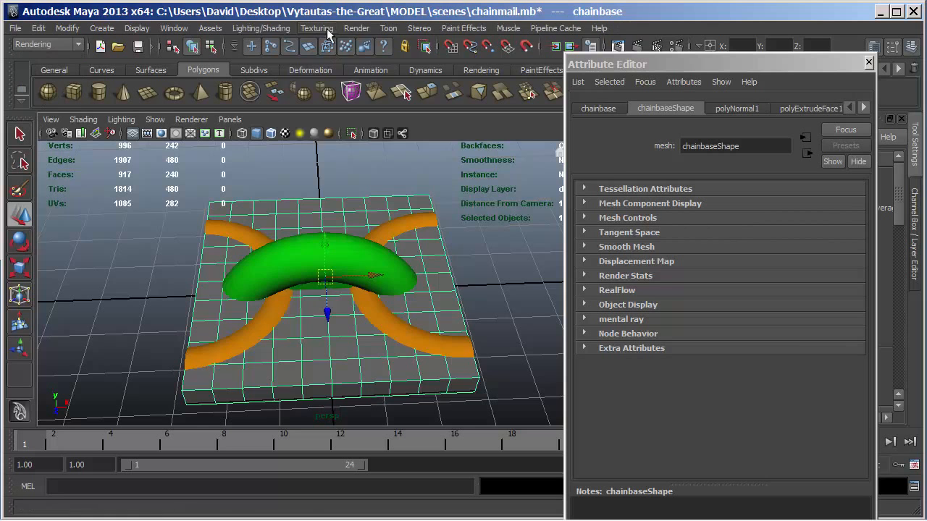
pyautogui.click(277, 29)
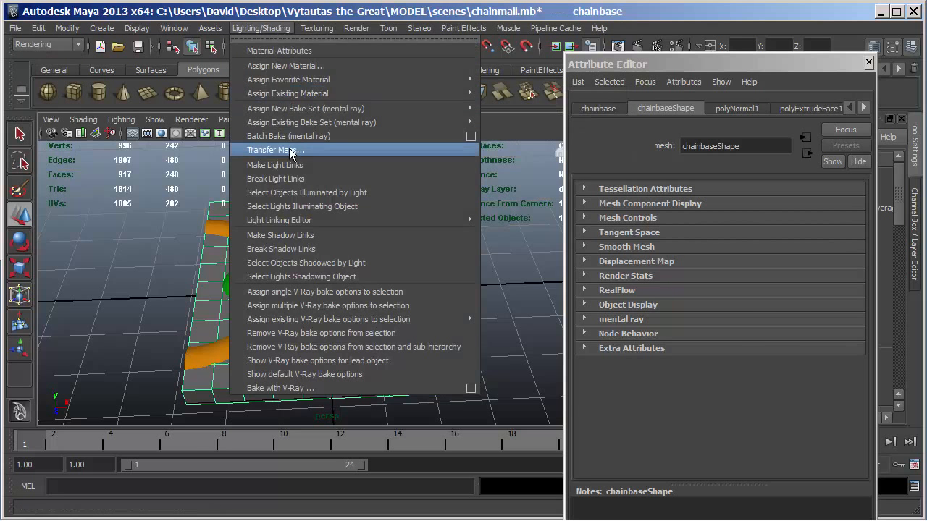
pyautogui.click(288, 149)
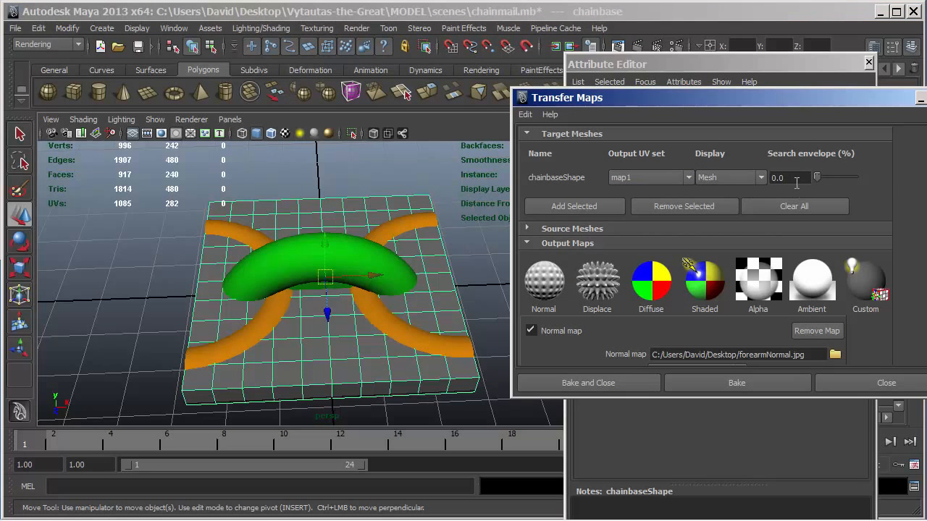
pyautogui.click(527, 229)
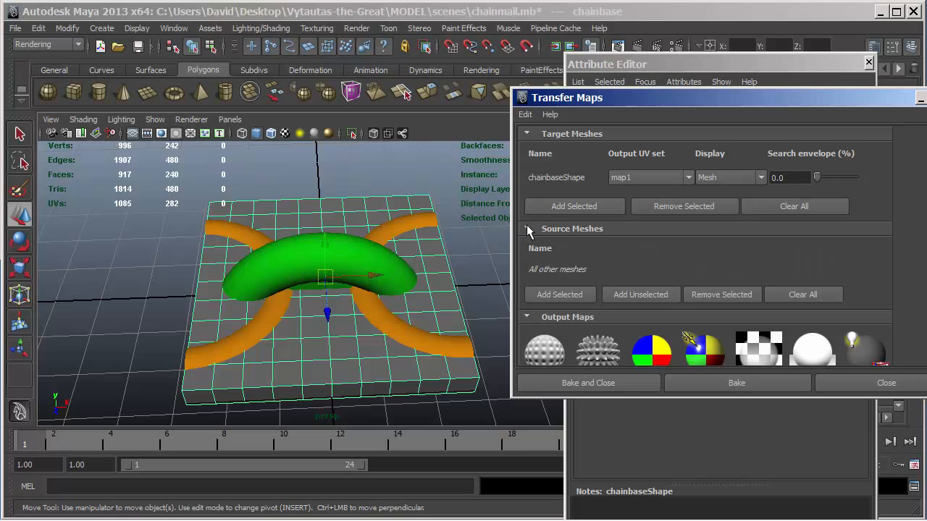
pyautogui.click(379, 261)
pyautogui.click(548, 295)
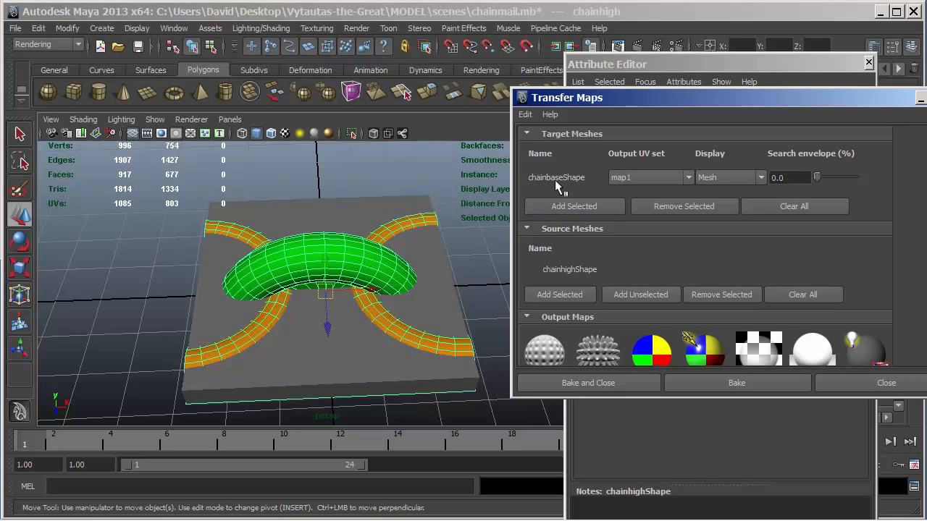
# Step: Display chainbase's search envelope and enlarge it to 34.6% so that it encloses all the chain links
pyautogui.click(443, 292)
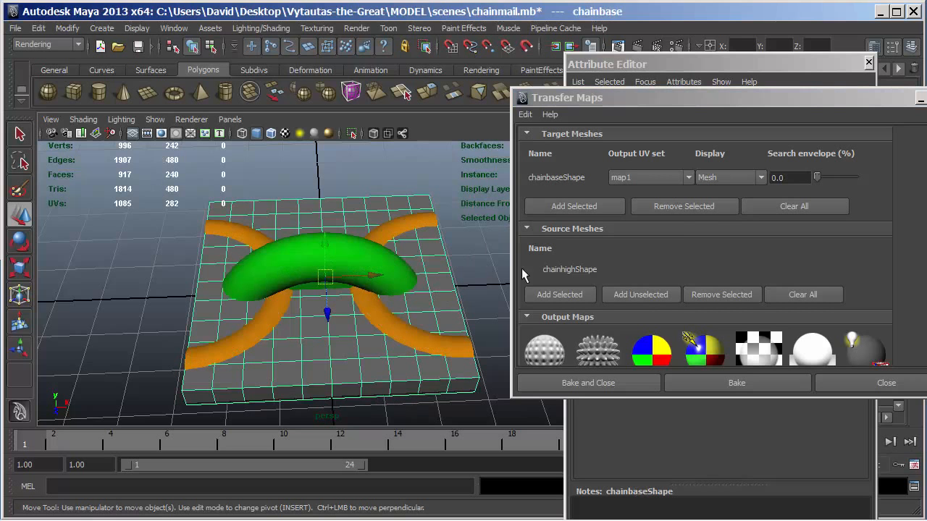
pyautogui.click(759, 177)
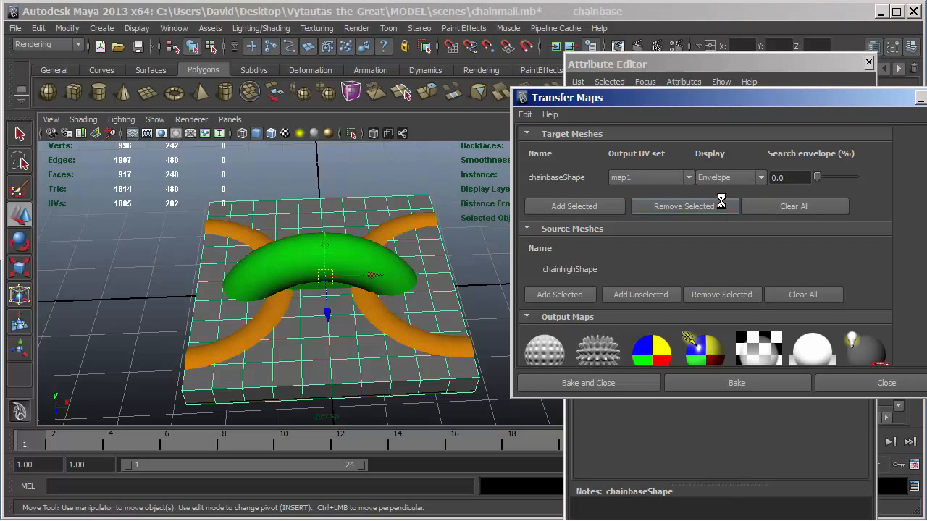
pyautogui.click(717, 200)
pyautogui.moveTo(816, 177); pyautogui.dragTo(831, 178)
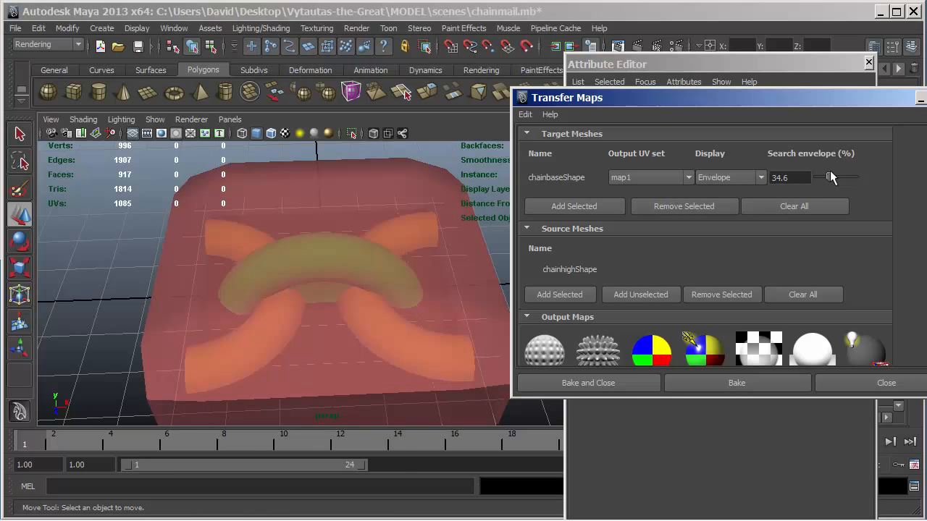
pyautogui.keyDown('alt'); pyautogui.moveTo(435, 223); pyautogui.dragTo(244, 247); pyautogui.keyUp('alt')
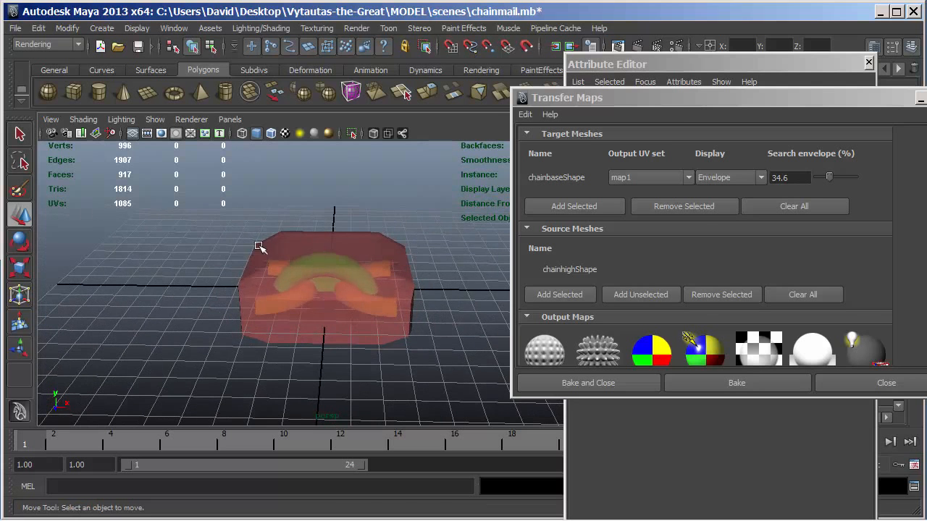
# Step: Set the common output map width and height to 1024
pyautogui.moveTo(675, 100); pyautogui.dragTo(400, 86)
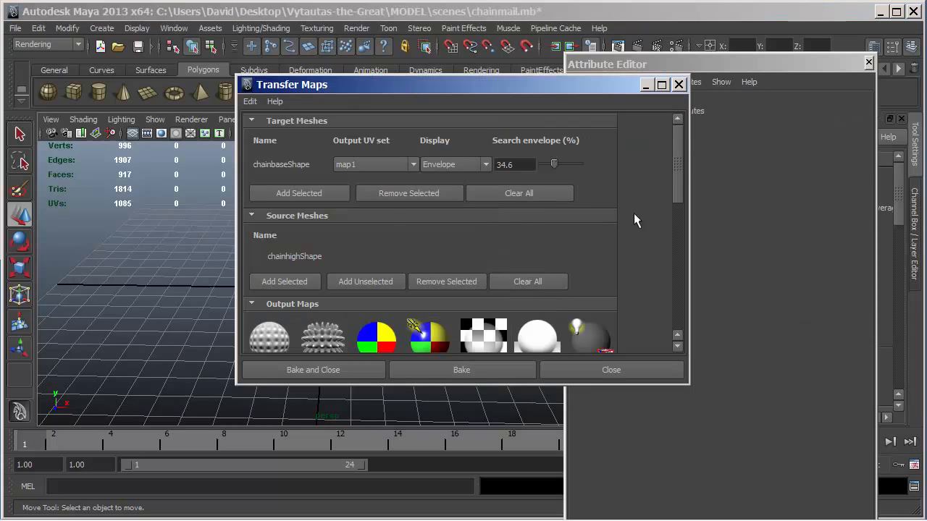
pyautogui.moveTo(676, 185); pyautogui.dragTo(673, 329)
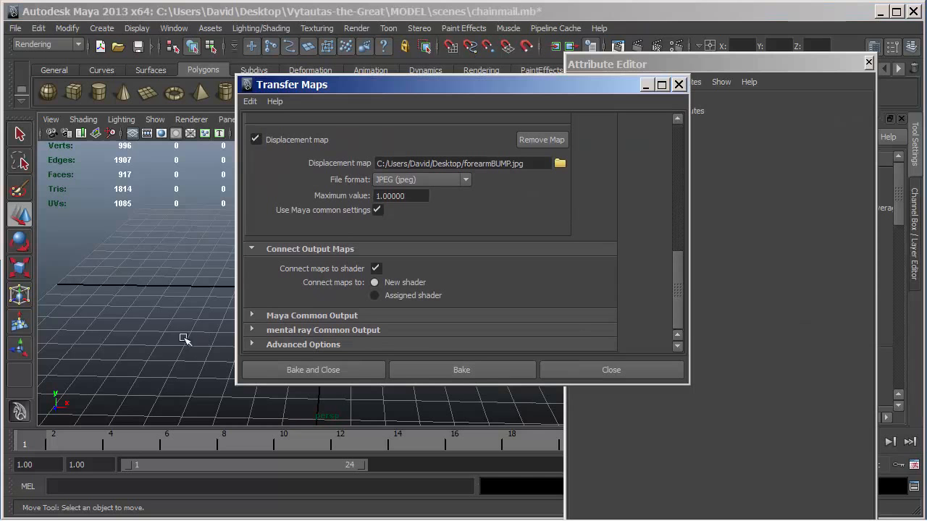
pyautogui.click(252, 316)
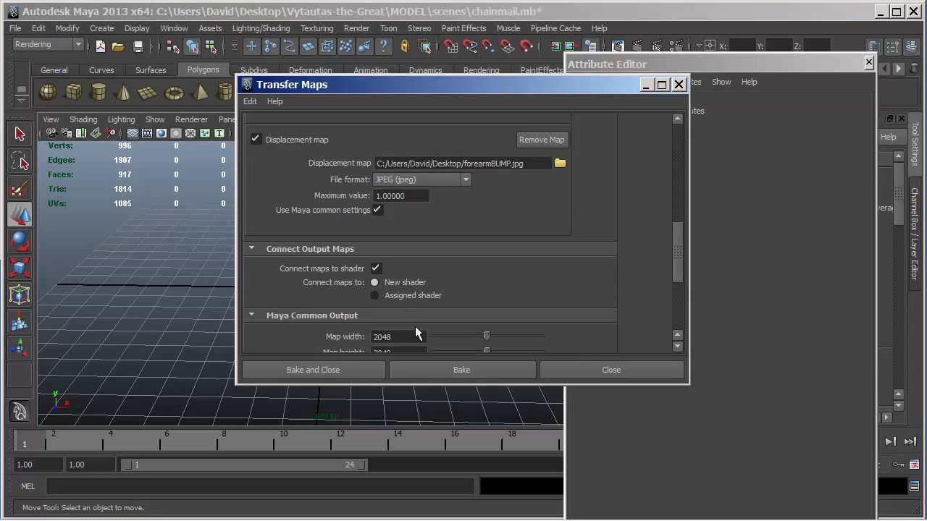
pyautogui.moveTo(403, 337); pyautogui.dragTo(364, 336)
pyautogui.write('512')
pyautogui.doubleClick(391, 336)
pyautogui.write('1024')
pyautogui.scroll(-3, 673, 275)
pyautogui.click(417, 283)
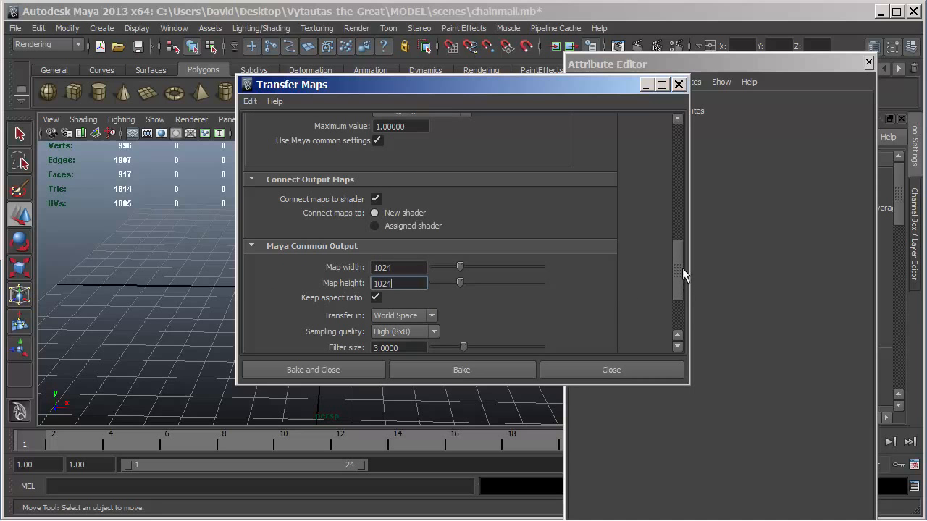
# Step: Replace the displacement output map with a diffuse color map in JPEG format
pyautogui.moveTo(680, 268); pyautogui.dragTo(678, 194)
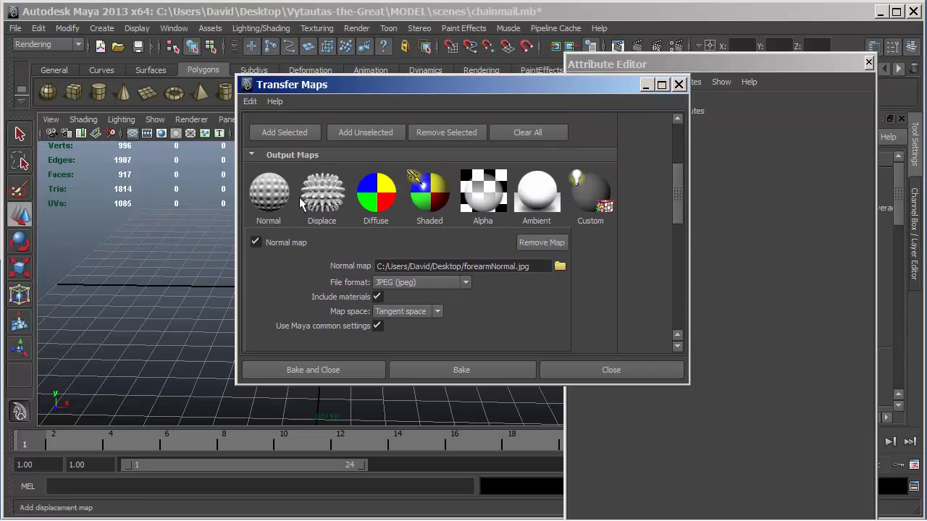
pyautogui.moveTo(680, 209); pyautogui.dragTo(674, 235)
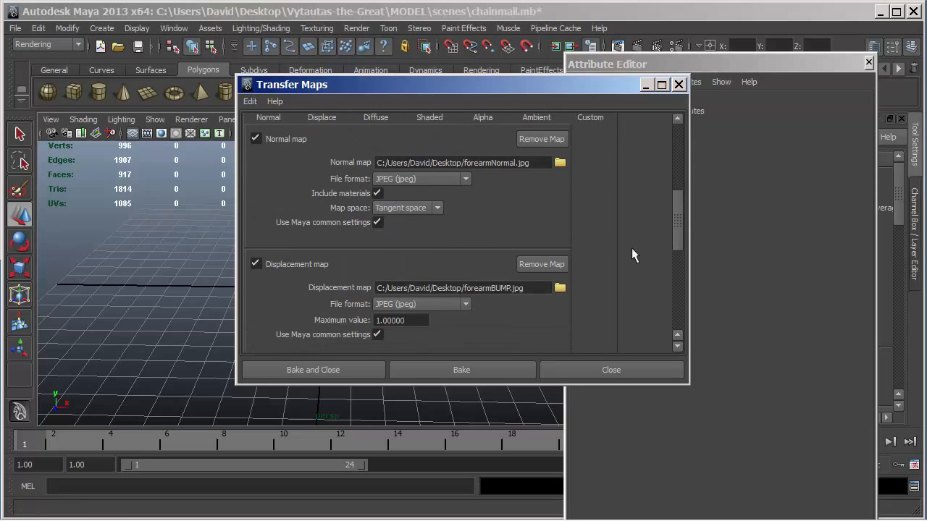
pyautogui.click(545, 263)
pyautogui.moveTo(678, 233)
pyautogui.mouseDown()
pyautogui.moveTo(676, 220)
pyautogui.moveTo(633, 212)
pyautogui.moveTo(674, 232)
pyautogui.moveTo(673, 247)
pyautogui.mouseUp()
pyautogui.click(380, 153)
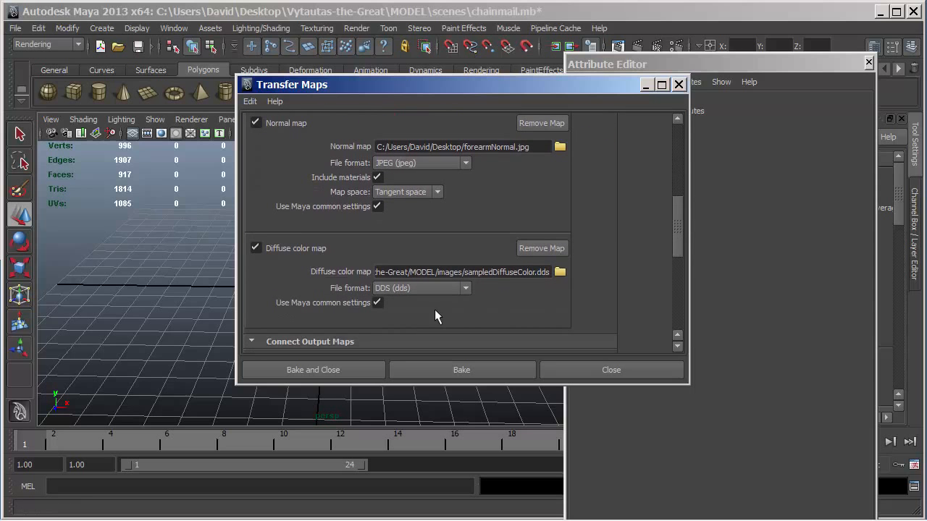
pyautogui.click(465, 288)
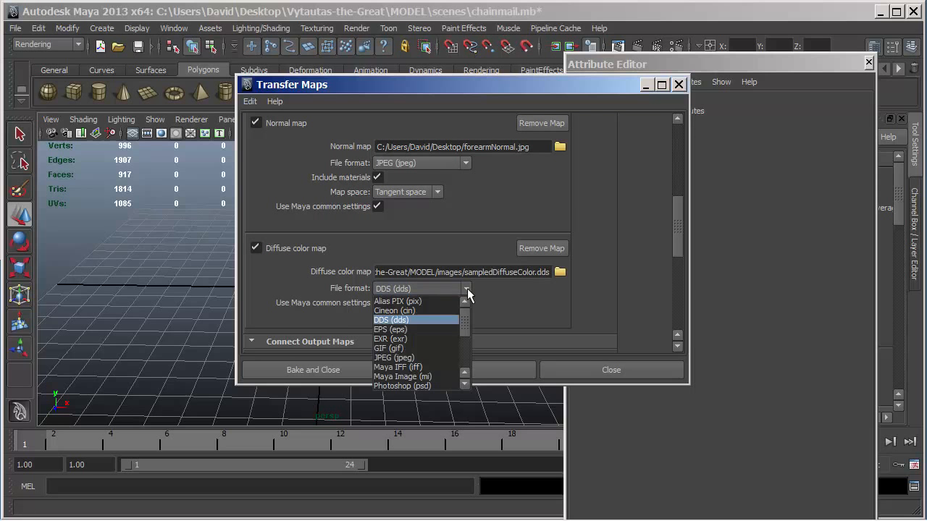
pyautogui.click(429, 358)
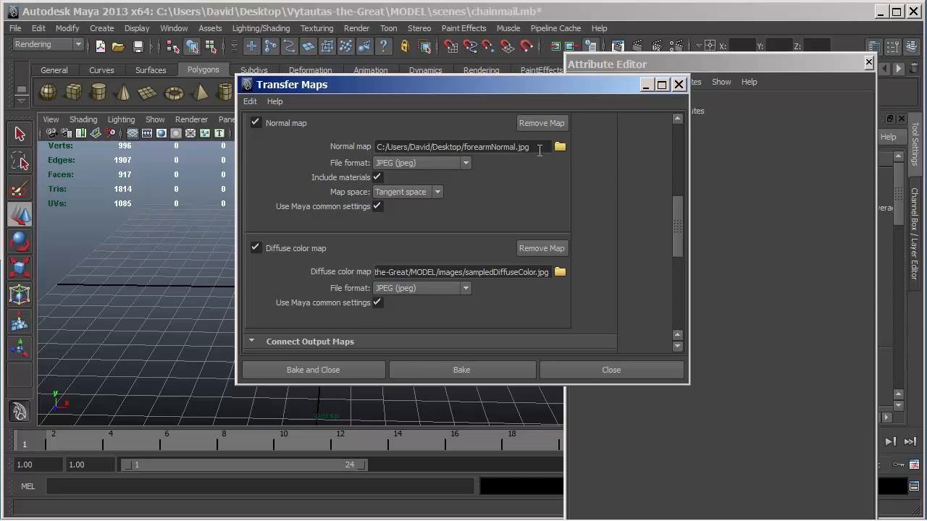
# Step: Rename the normal map's output file on the Desktop as chainNormal.jpg
pyautogui.click(488, 149)
pyautogui.hotkey('shift', 'Left')
pyautogui.hotkey('shift', 'Left')
pyautogui.hotkey('shift', 'Left')
pyautogui.hotkey('shift', 'Left')
pyautogui.hotkey('shift', 'Left')
pyautogui.hotkey('shift', 'Left')
pyautogui.hotkey('shift', 'Left')
pyautogui.write('chain')
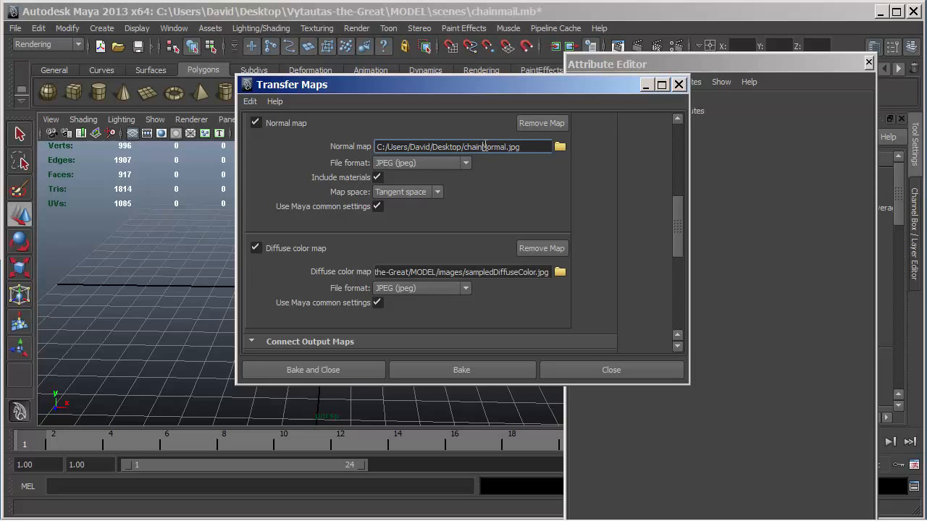
# Step: Set the diffuse color map to be saved on the Desktop under the file name chain.jpeg
pyautogui.click(492, 272)
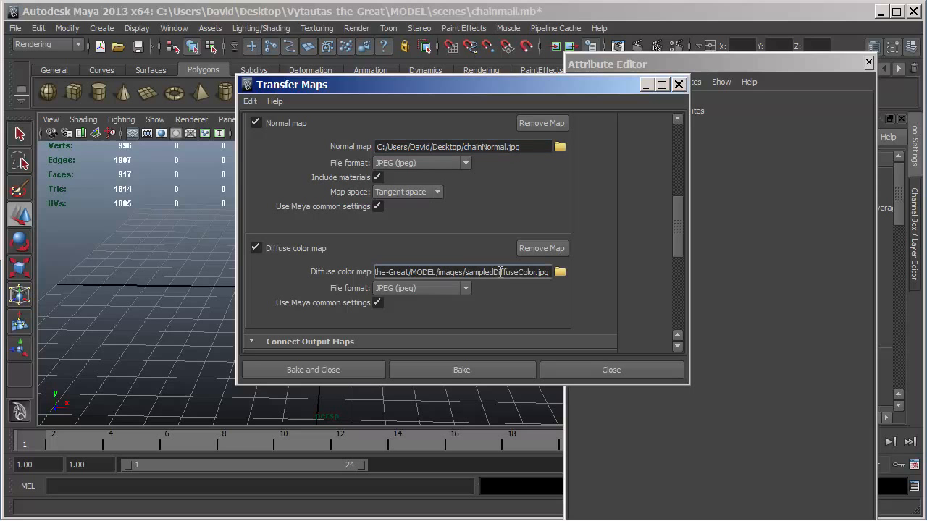
pyautogui.moveTo(491, 272); pyautogui.dragTo(466, 272)
pyautogui.click(559, 272)
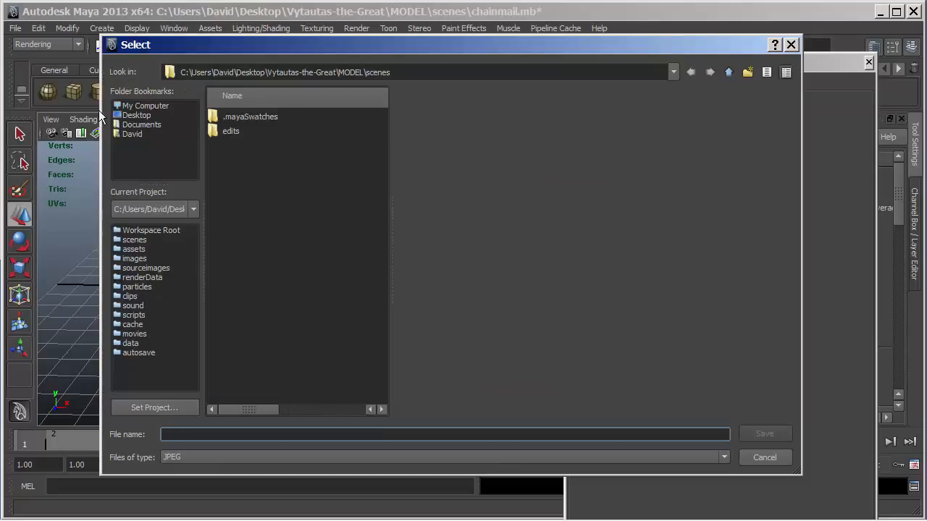
pyautogui.click(136, 115)
pyautogui.click(233, 434)
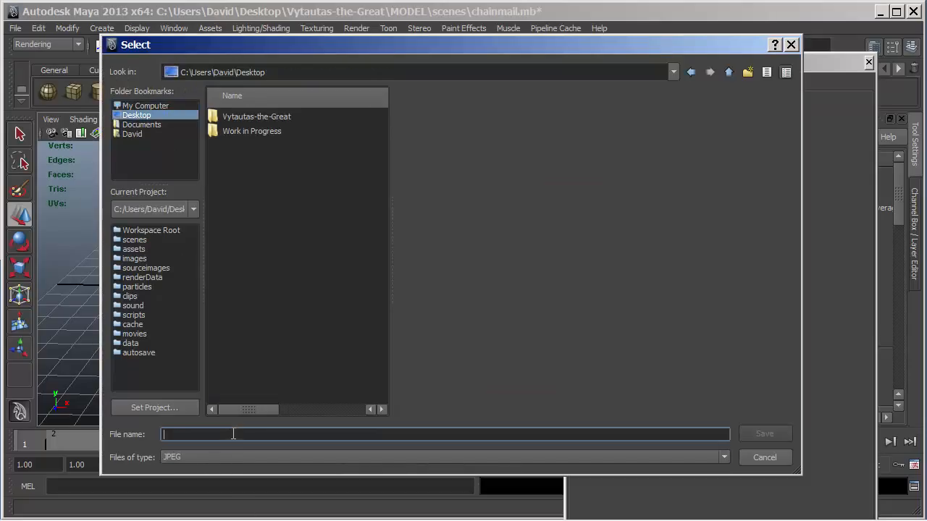
pyautogui.write('chain.jpeg')
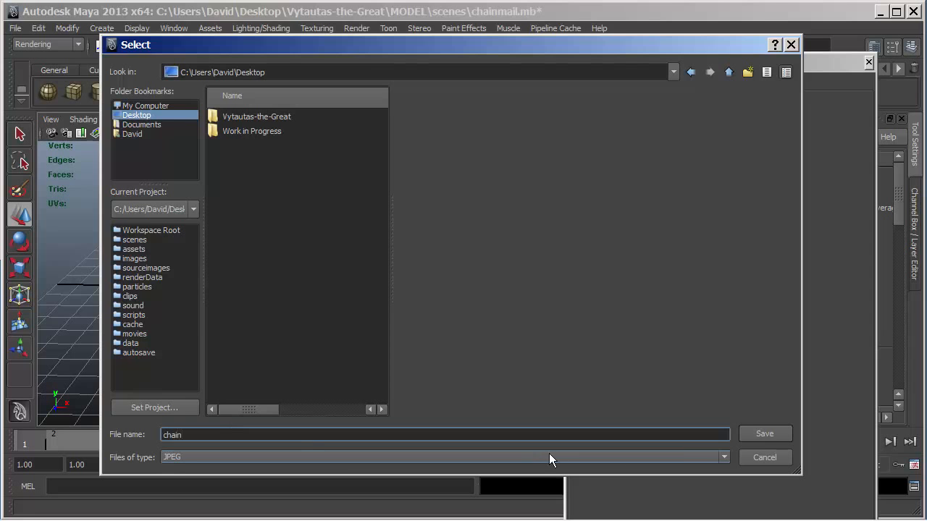
pyautogui.click(764, 434)
# Step: Correct the diffuse color map's output file name to chainDIFFUSE.jpg
pyautogui.click(527, 272)
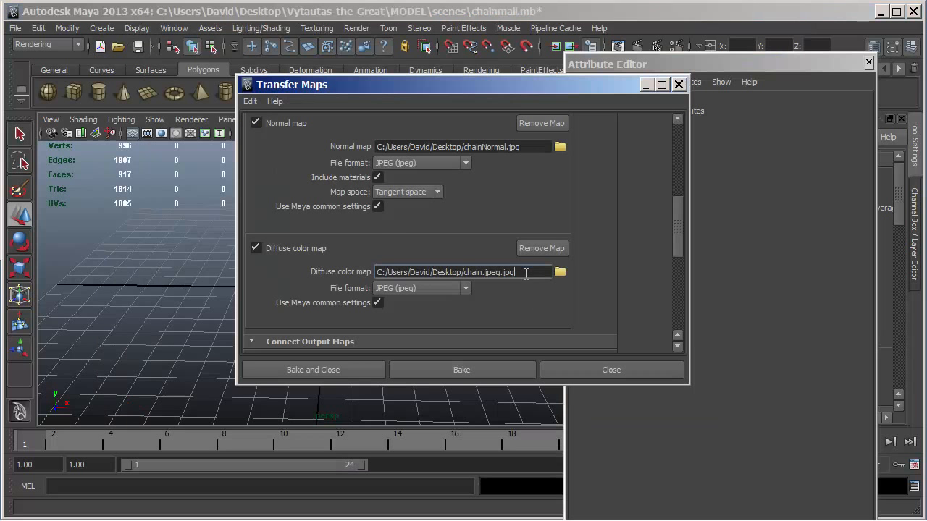
pyautogui.press('Left')
pyautogui.press('Left')
pyautogui.press('Left')
pyautogui.press('Left')
pyautogui.press('BackSpace')
pyautogui.press('BackSpace')
pyautogui.press('BackSpace')
pyautogui.press('BackSpace')
pyautogui.press('BackSpace')
pyautogui.write('DIFFUSE')
# Step: Review the envelope, common output and advanced settings, and run Bake and Close to transfer the normal and diffuse maps onto chainbase
pyautogui.moveTo(675, 232); pyautogui.dragTo(670, 154)
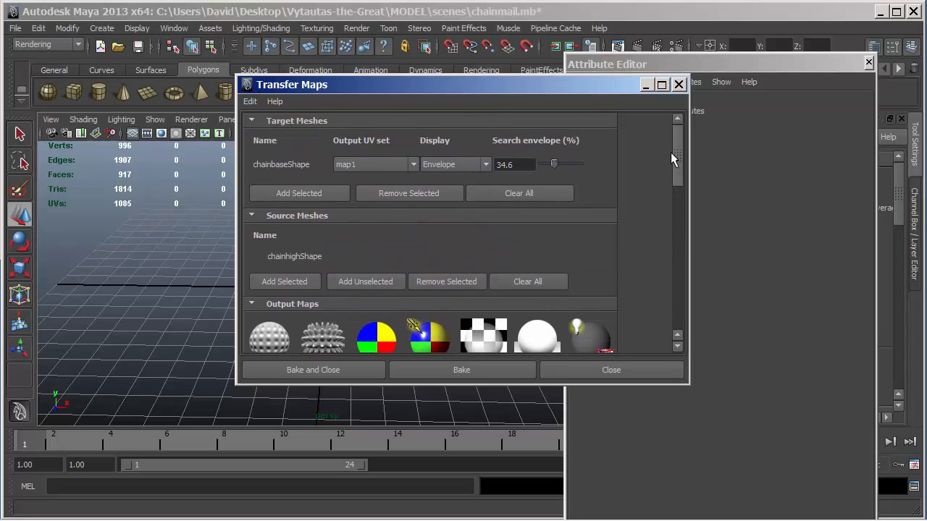
pyautogui.moveTo(464, 83); pyautogui.dragTo(658, 93)
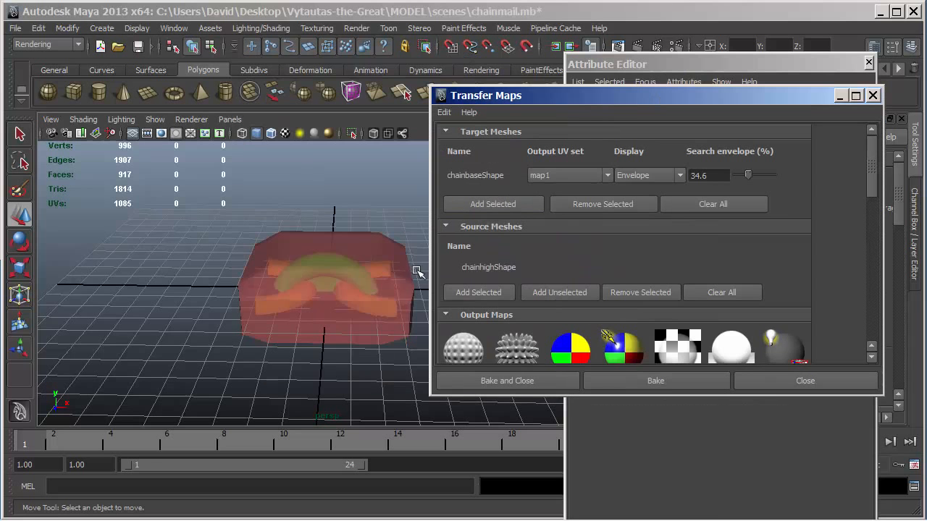
pyautogui.moveTo(603, 98); pyautogui.dragTo(359, 65)
pyautogui.moveTo(624, 155); pyautogui.dragTo(622, 286)
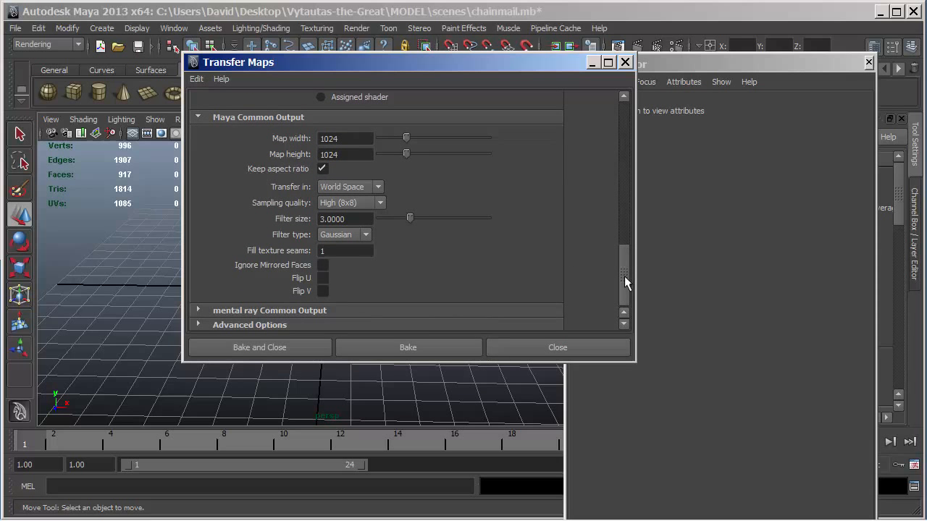
pyautogui.moveTo(624, 276); pyautogui.dragTo(624, 291)
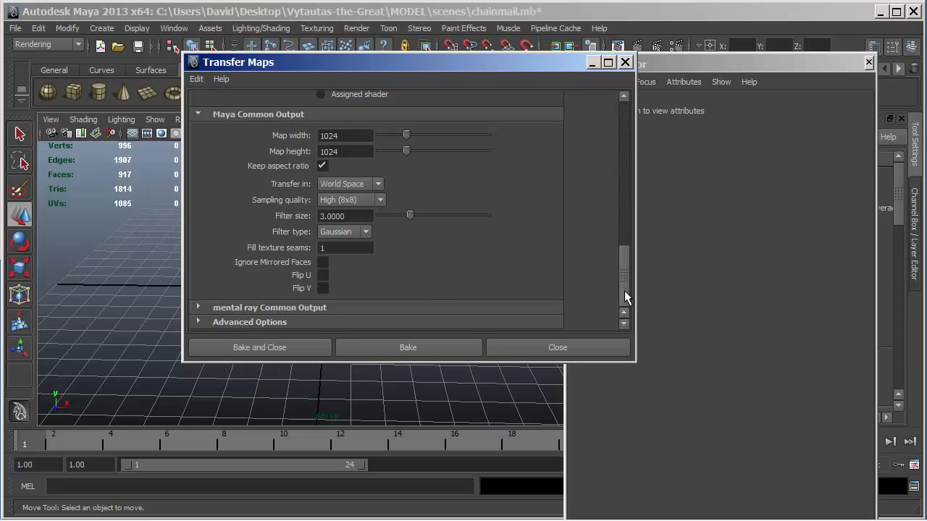
pyautogui.click(199, 321)
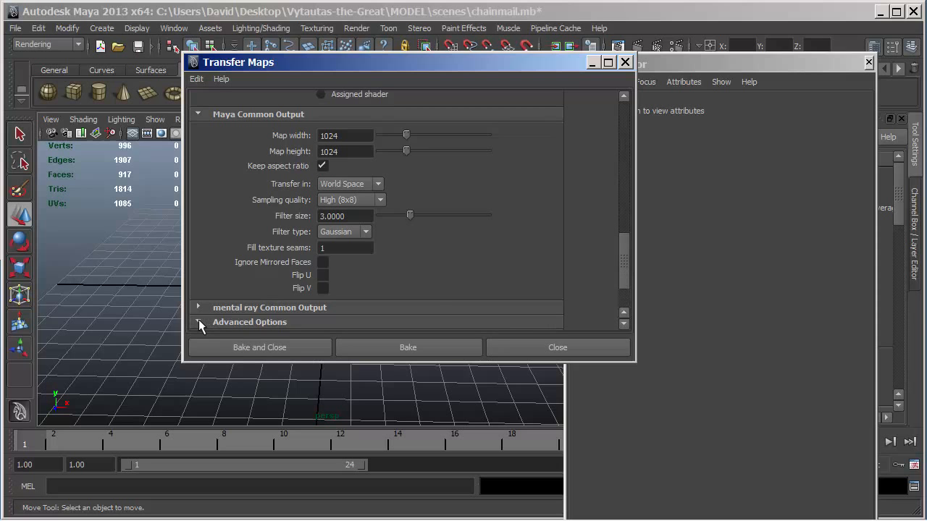
pyautogui.click(622, 297)
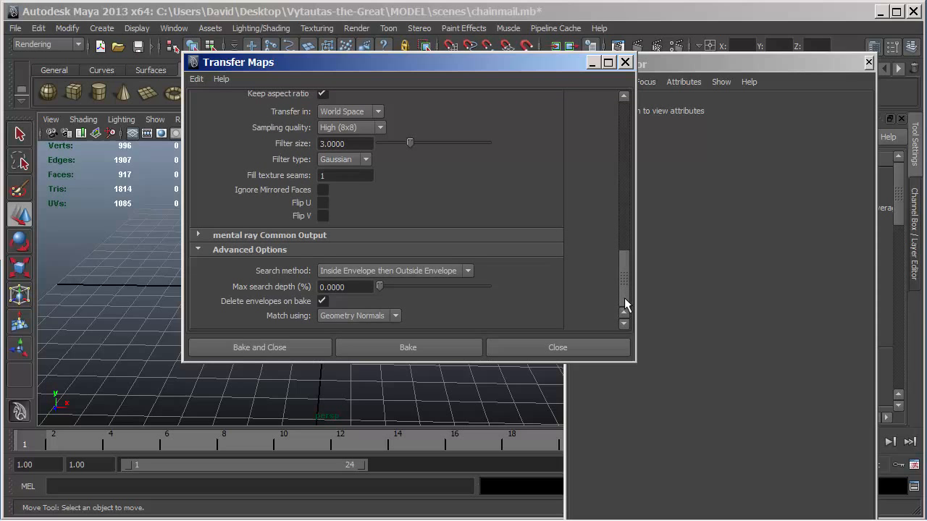
pyautogui.moveTo(624, 294); pyautogui.dragTo(622, 285)
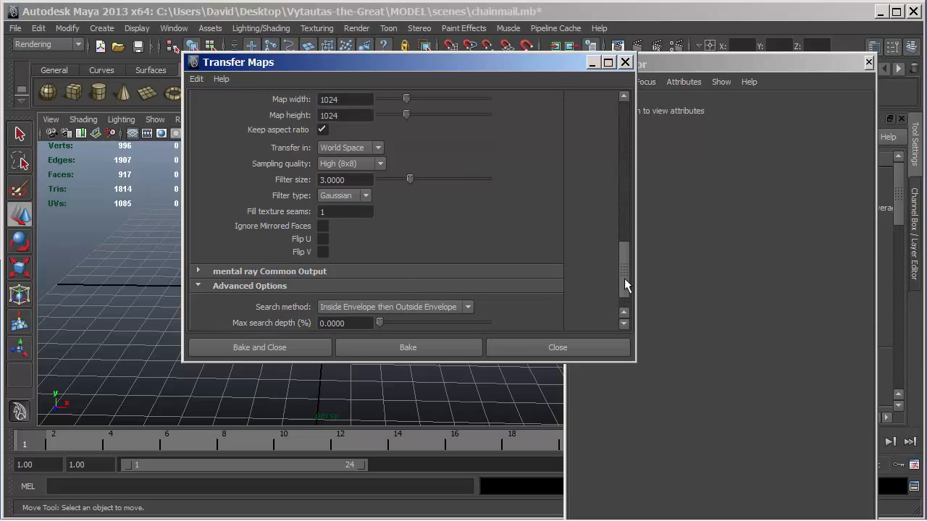
pyautogui.click(285, 349)
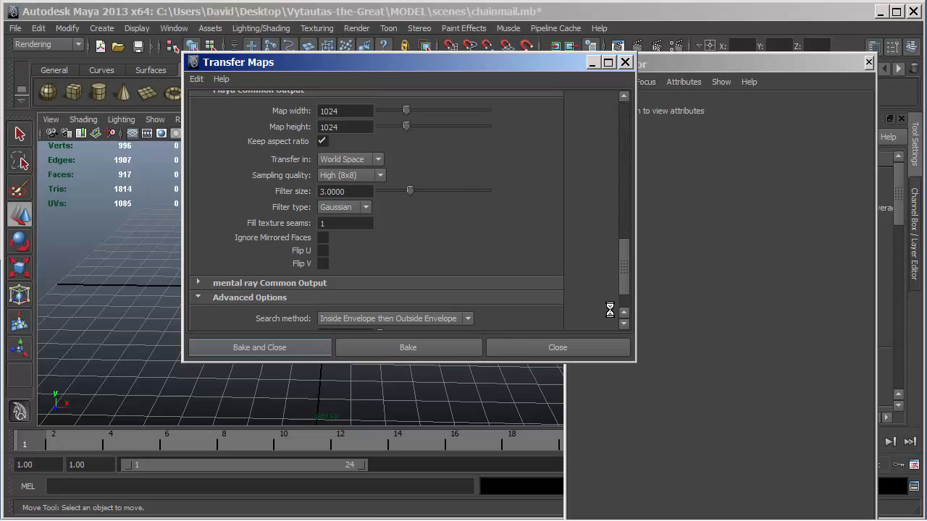
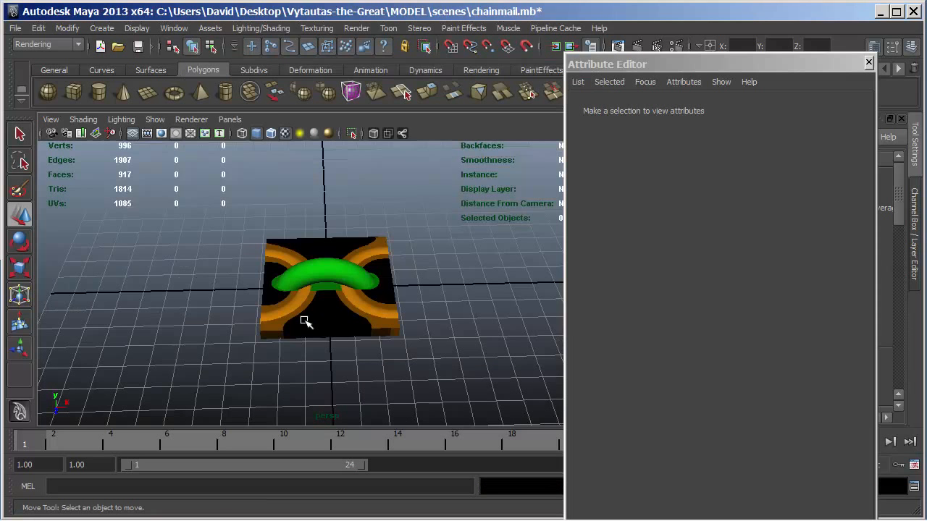
# Step: Switch to the Desktop folder window and inspect the baked chainNormal.jpg and chainDIFFUSE.jpg images
pyautogui.hotkey('alt', 'Tab')
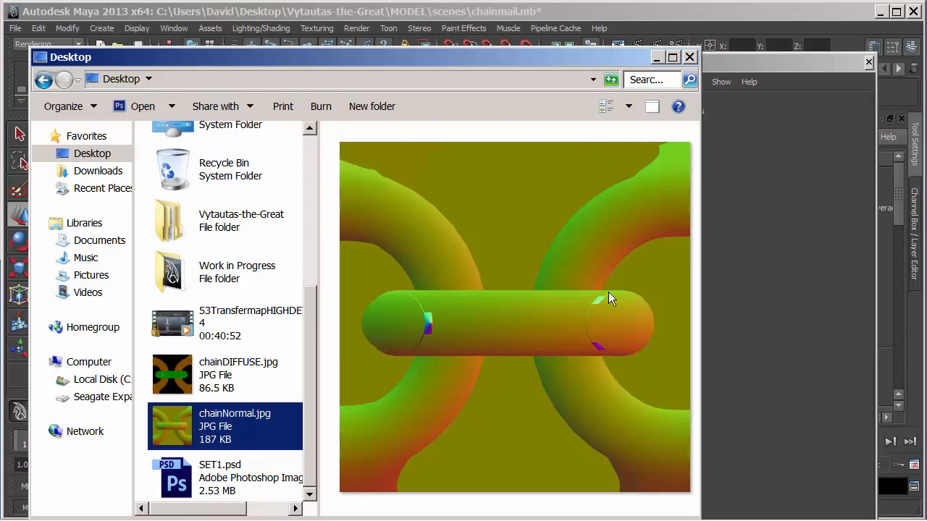
pyautogui.click(165, 374)
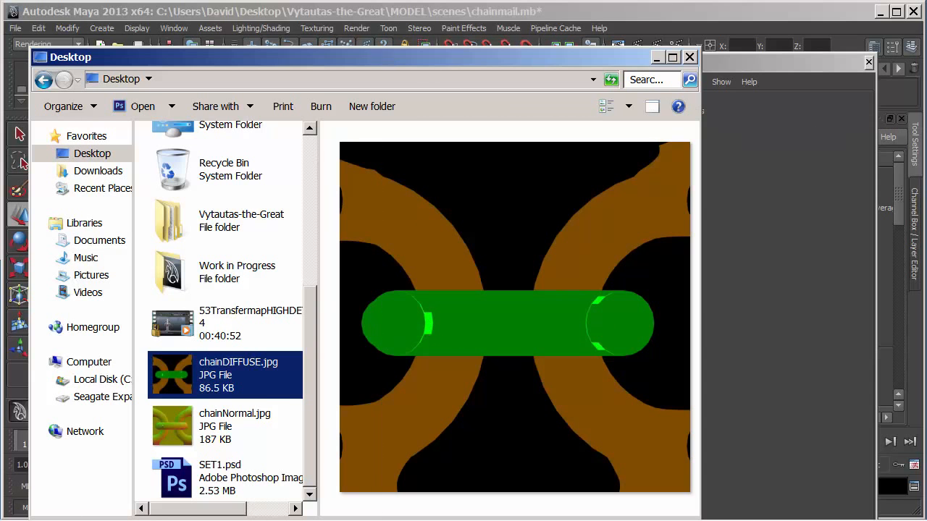
pyautogui.click(561, 304)
# Step: Examine chainbase's UV layout over the baked diffuse map in the UV Texture Editor, selecting all its UVs, and return to object mode
pyautogui.click(327, 328)
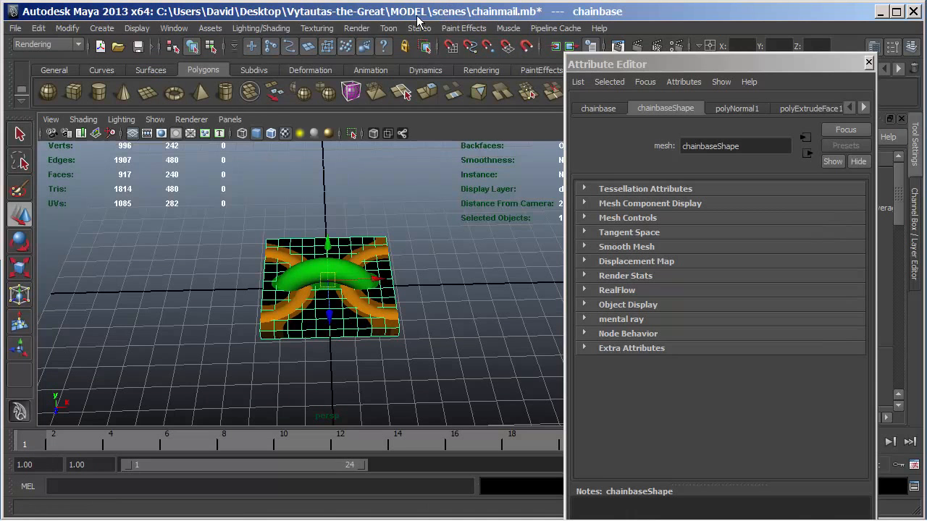
pyautogui.click(259, 28)
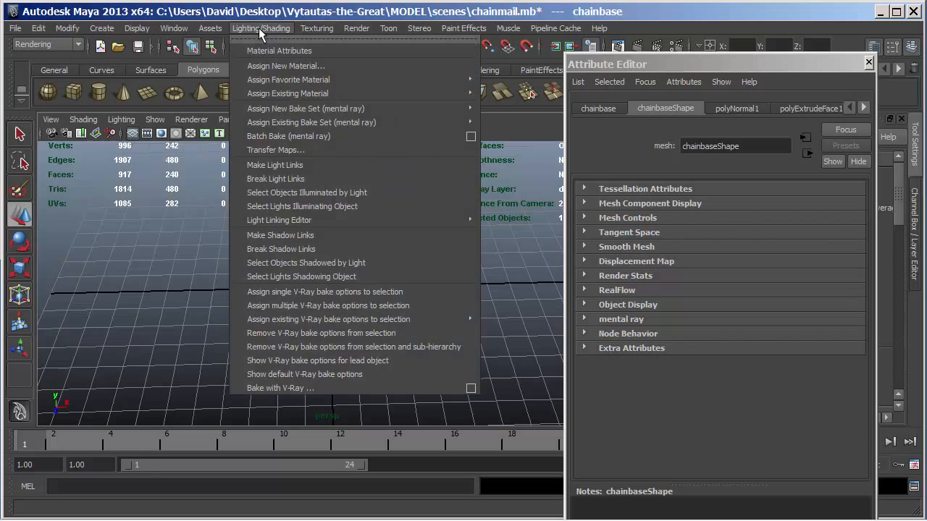
pyautogui.moveTo(173, 30)
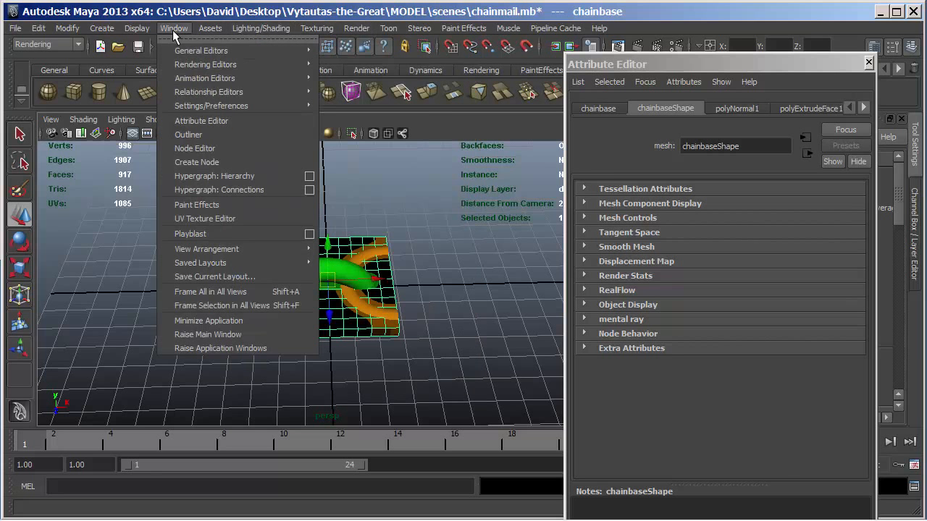
pyautogui.click(202, 218)
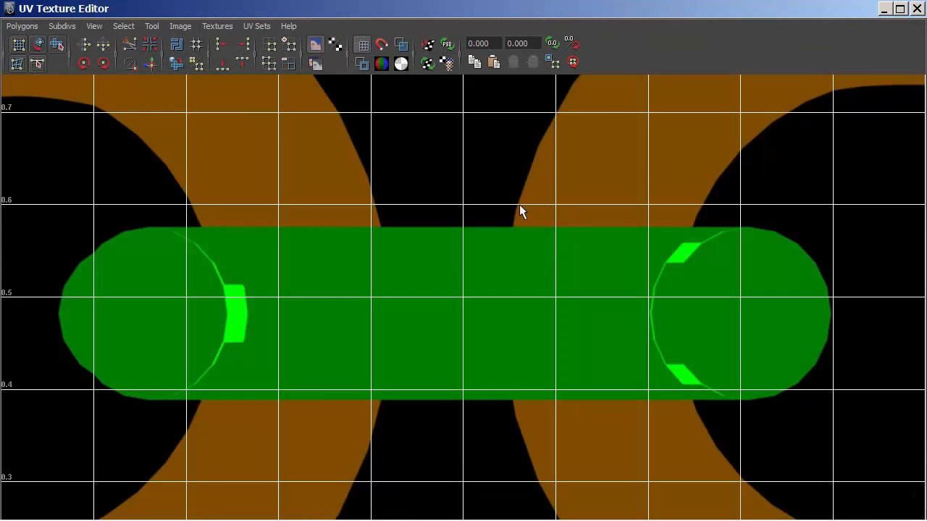
pyautogui.scroll(-5, 639, 235)
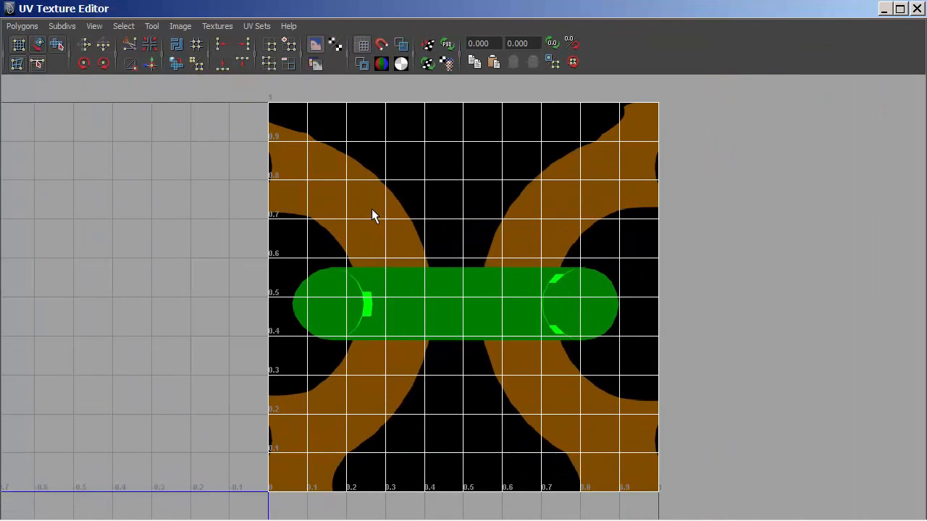
pyautogui.moveTo(369, 216); pyautogui.dragTo(437, 221, button='right')
pyautogui.moveTo(254, 83); pyautogui.dragTo(811, 507)
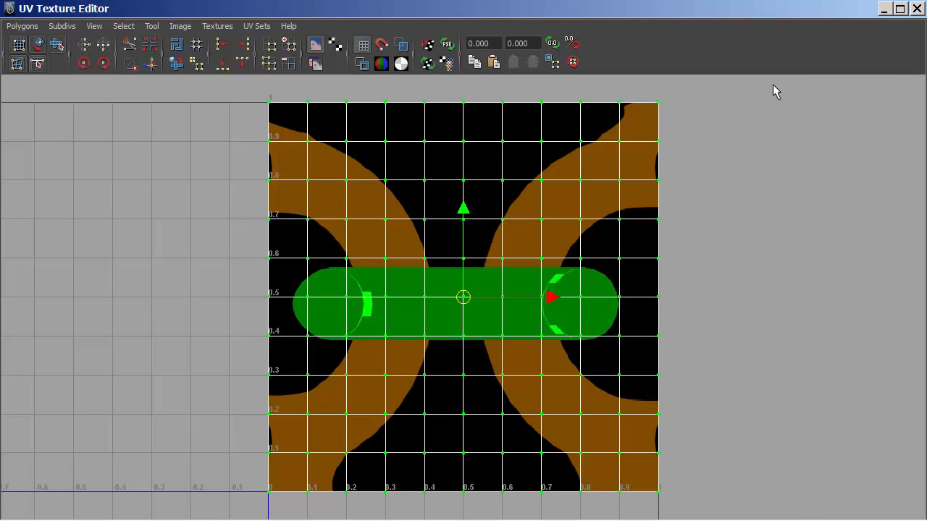
pyautogui.click(916, 9)
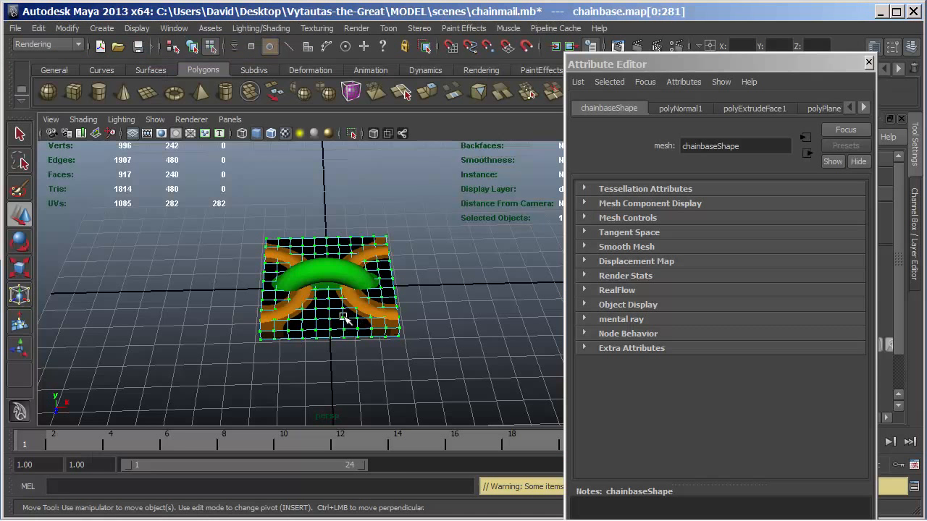
pyautogui.moveTo(325, 235); pyautogui.dragTo(395, 210, button='right')
# Step: Move the chainhigh mesh aside along the X axis to uncover the textured chainbase slab
pyautogui.keyDown('alt'); pyautogui.moveTo(419, 308); pyautogui.dragTo(506, 313); pyautogui.keyUp('alt')
pyautogui.click(869, 62)
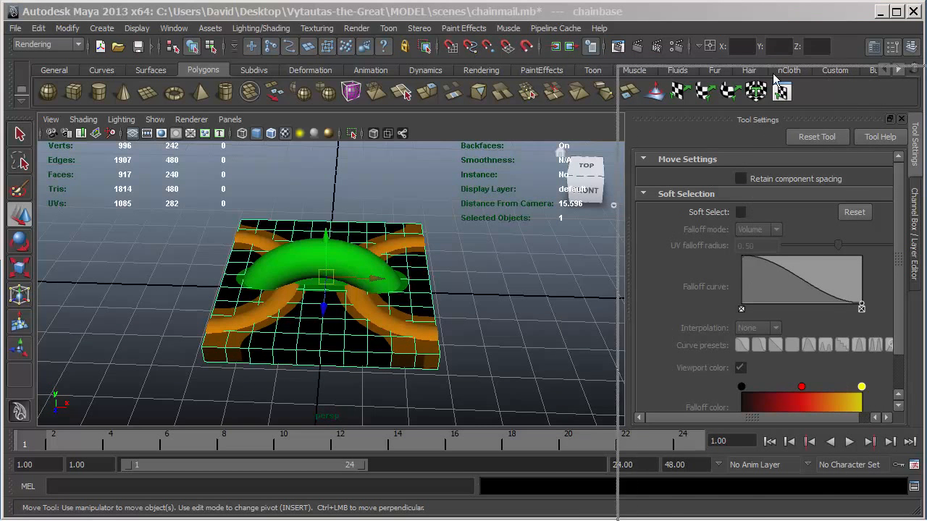
pyautogui.hotkey('ctrl', 'a')
pyautogui.click(362, 262)
pyautogui.moveTo(377, 297); pyautogui.dragTo(102, 314)
pyautogui.keyDown('alt'); pyautogui.moveTo(262, 345); pyautogui.dragTo(348, 306); pyautogui.keyUp('alt')
# Step: Break the color texture connection on chainbase's lambert6 material, keeping file1 as its bump mapping
pyautogui.click(343, 336)
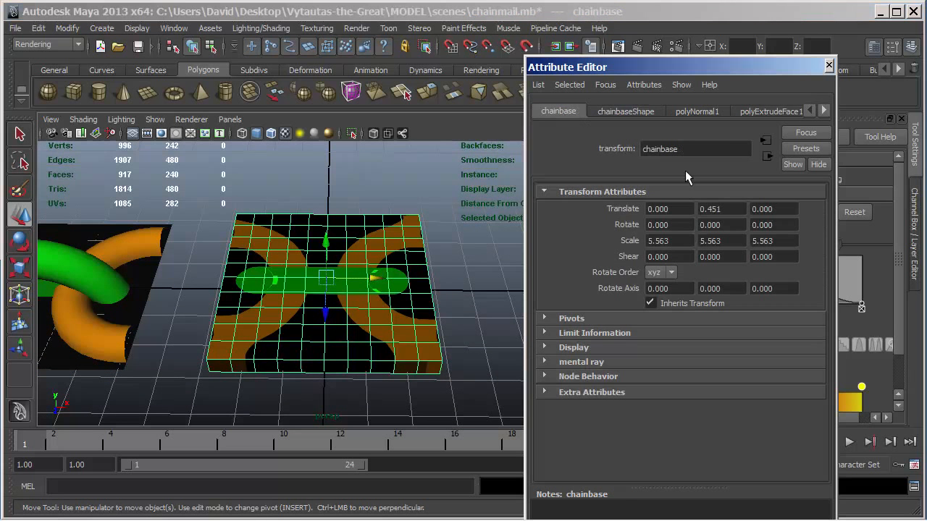
pyautogui.click(695, 112)
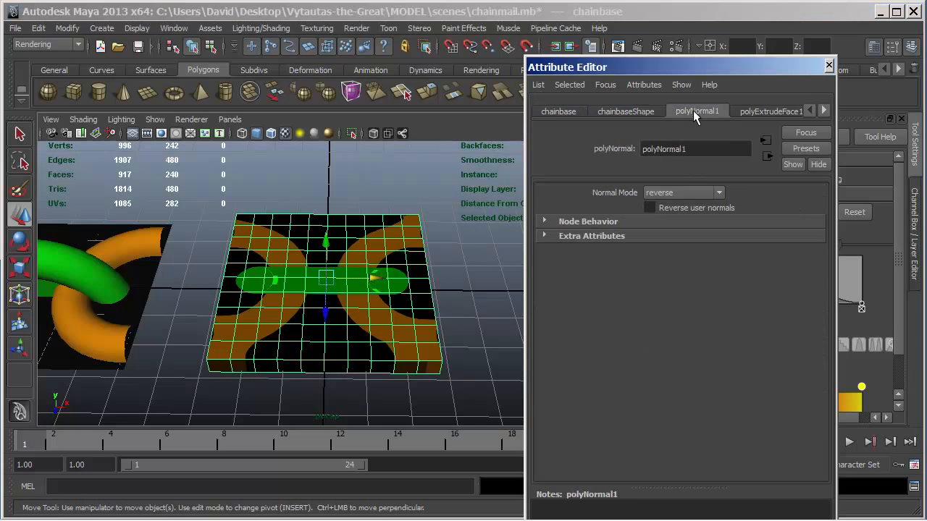
pyautogui.click(631, 111)
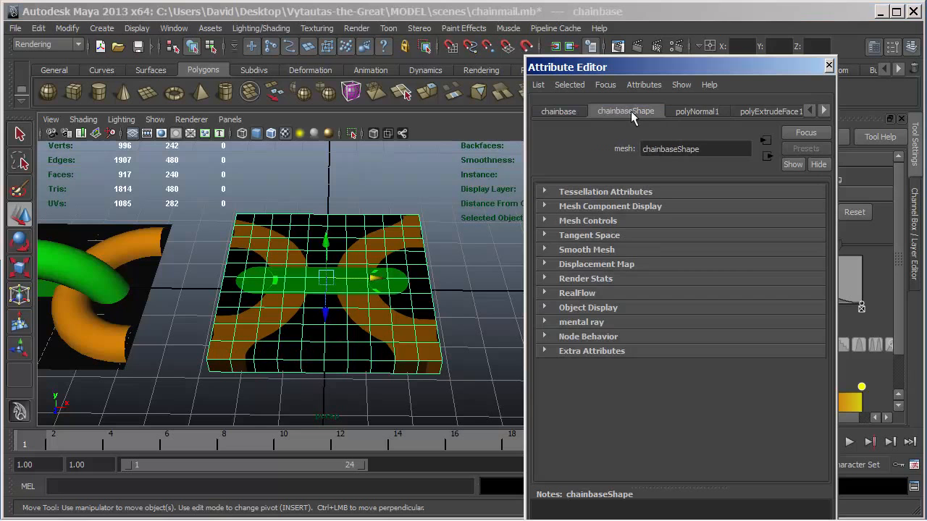
pyautogui.click(824, 111)
pyautogui.click(778, 111)
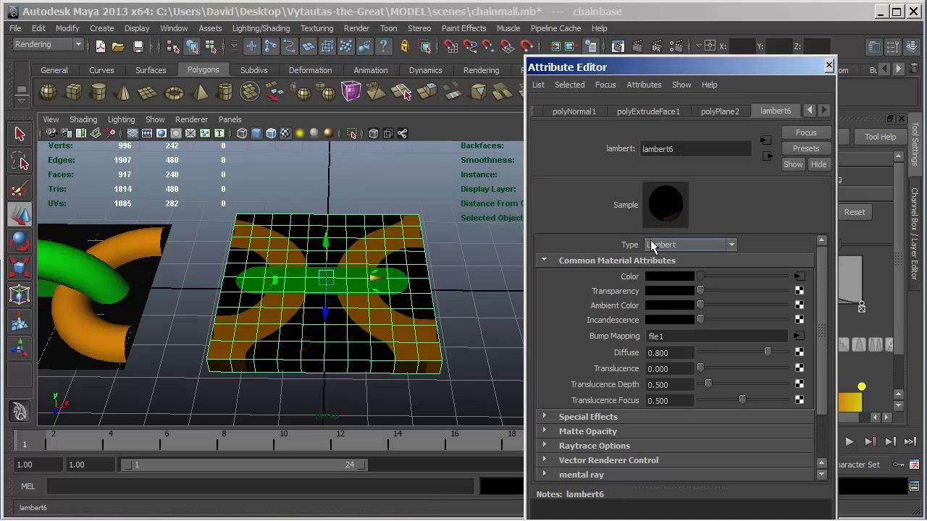
pyautogui.rightClick(627, 283)
pyautogui.click(647, 317)
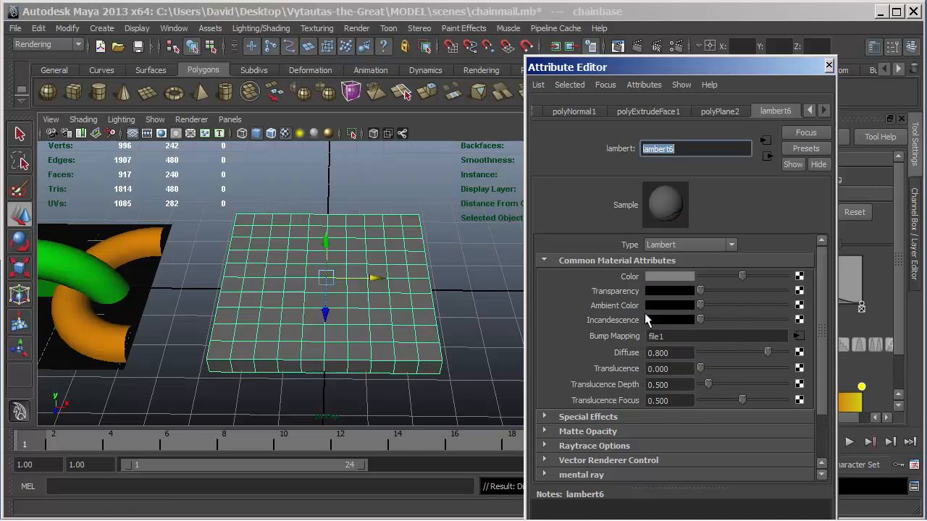
# Step: Preview the slab's normal map with High Quality Rendering, and switch the viewport renderer to Viewport 2.0
pyautogui.click(190, 120)
pyautogui.click(204, 153)
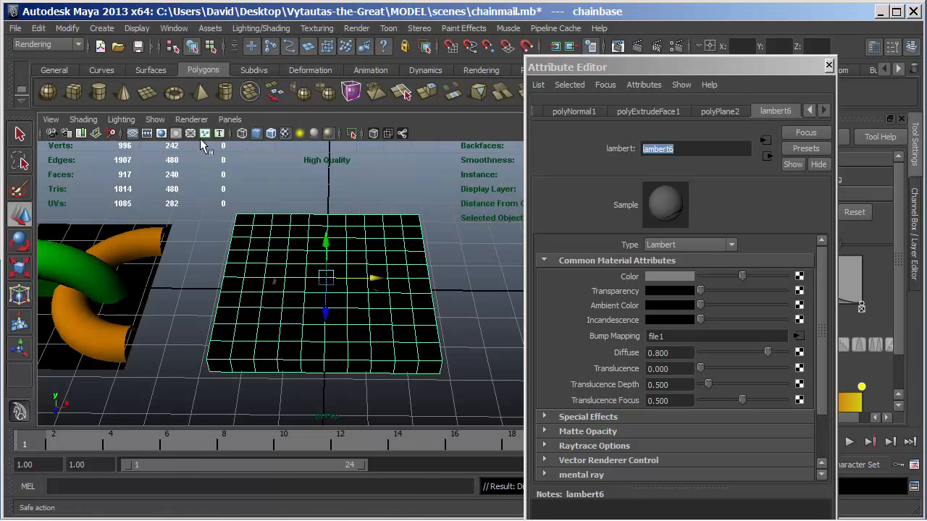
pyautogui.click(192, 119)
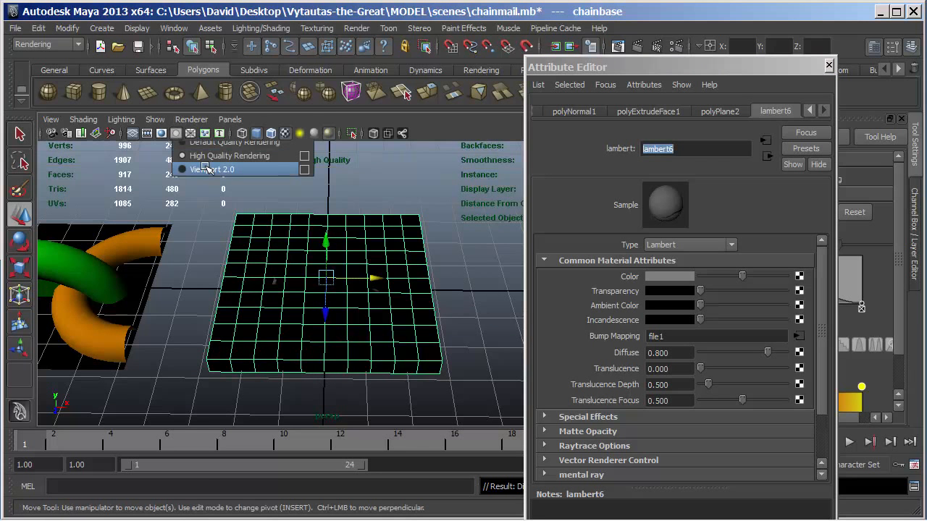
pyautogui.click(207, 169)
pyautogui.moveTo(452, 280)
pyautogui.keyDown('alt'); pyautogui.mouseDown()
pyautogui.moveTo(463, 240)
pyautogui.moveTo(465, 265)
pyautogui.moveTo(447, 291)
pyautogui.mouseUp(); pyautogui.keyUp('alt')
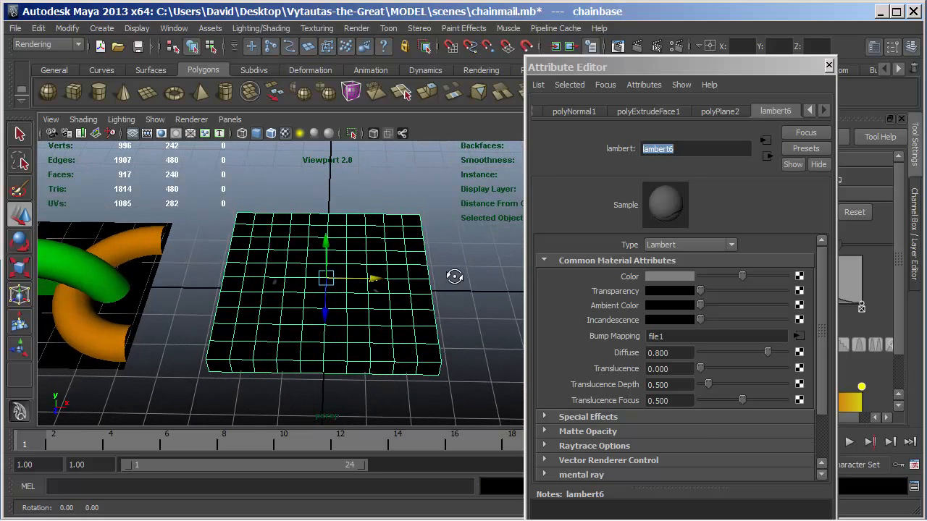
# Step: Check the image assigned to lambert6's bump map and render the current frame to inspect the normal map on the slab
pyautogui.click(799, 337)
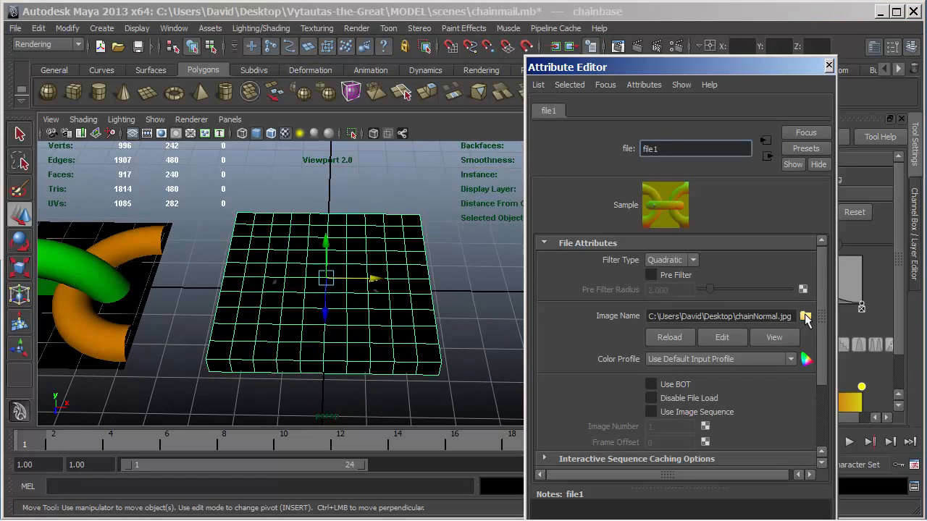
pyautogui.keyDown('alt'); pyautogui.moveTo(474, 291); pyautogui.dragTo(456, 261); pyautogui.keyUp('alt')
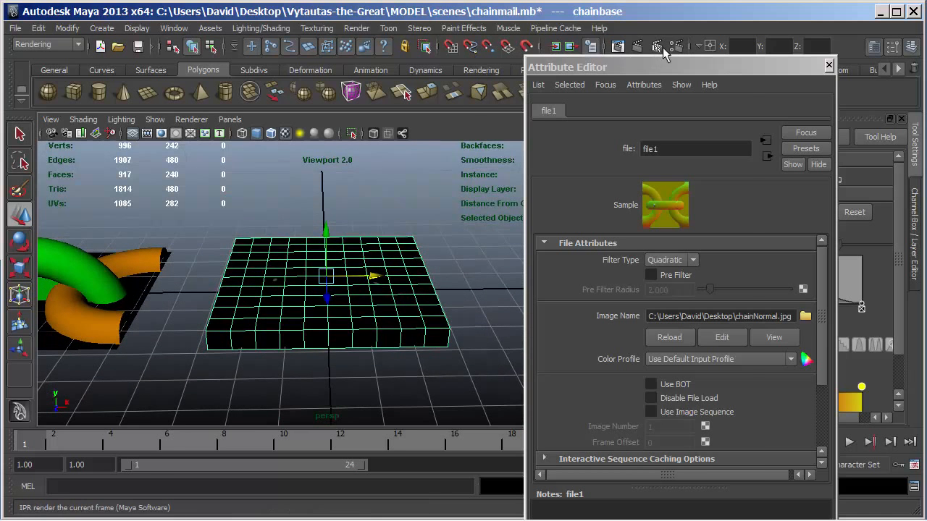
pyautogui.click(636, 46)
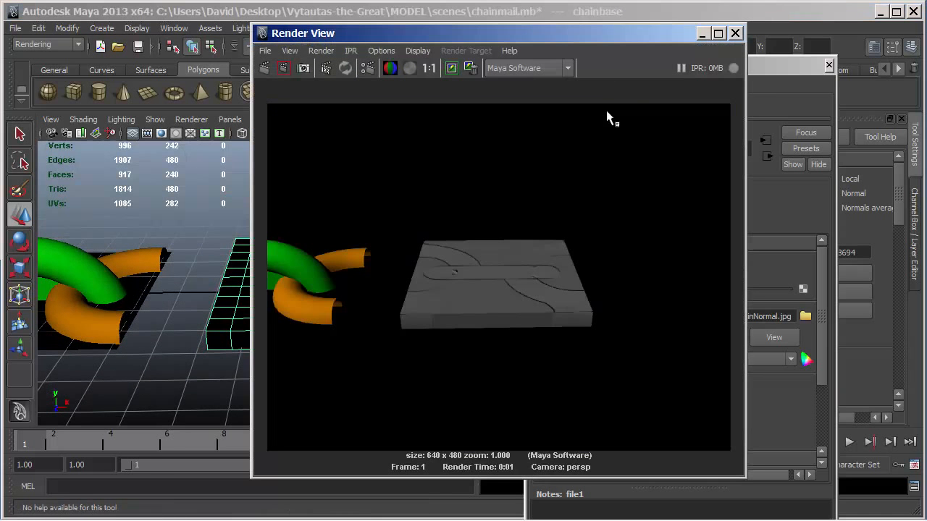
pyautogui.click(735, 33)
pyautogui.scroll(3, 362, 233)
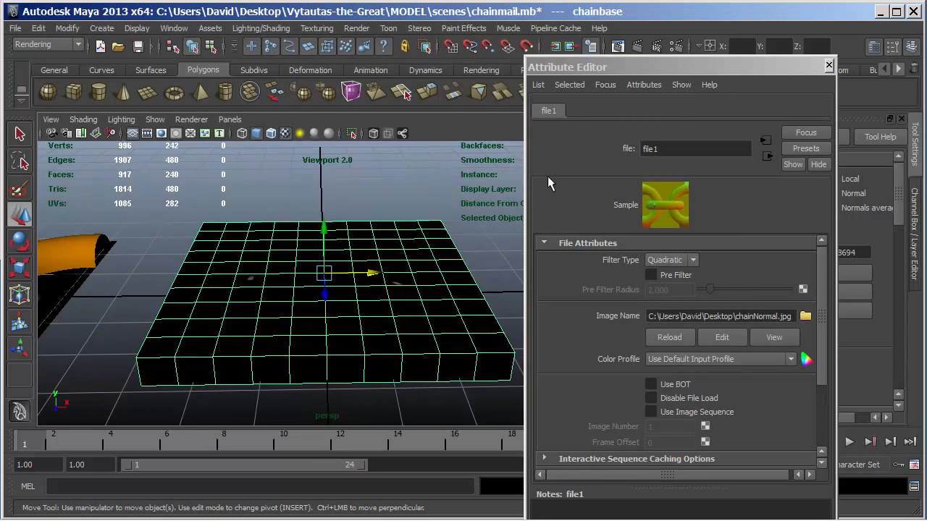
pyautogui.keyDown('alt'); pyautogui.moveTo(327, 341); pyautogui.dragTo(396, 315); pyautogui.keyUp('alt')
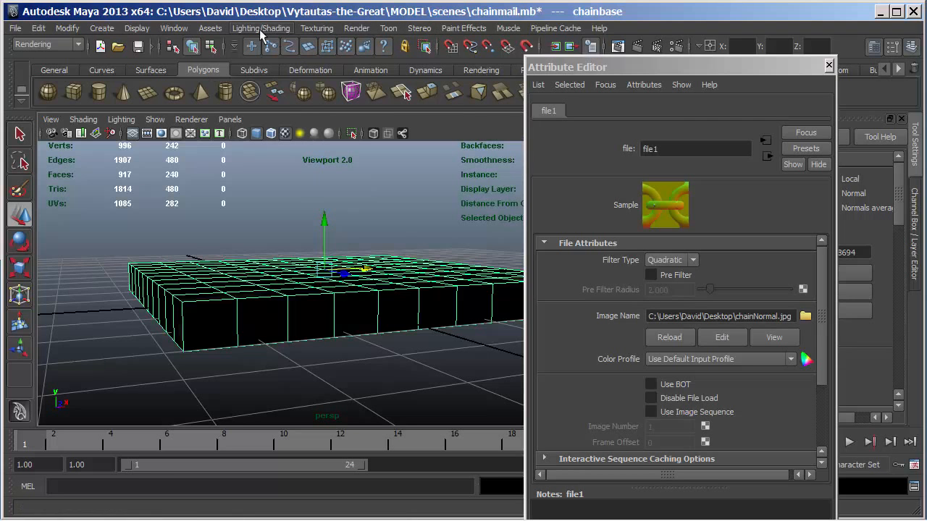
# Step: Reverse the chainbase slab's normals using the Polygons command set, and compare the slab with chainhigh
pyautogui.click(79, 45)
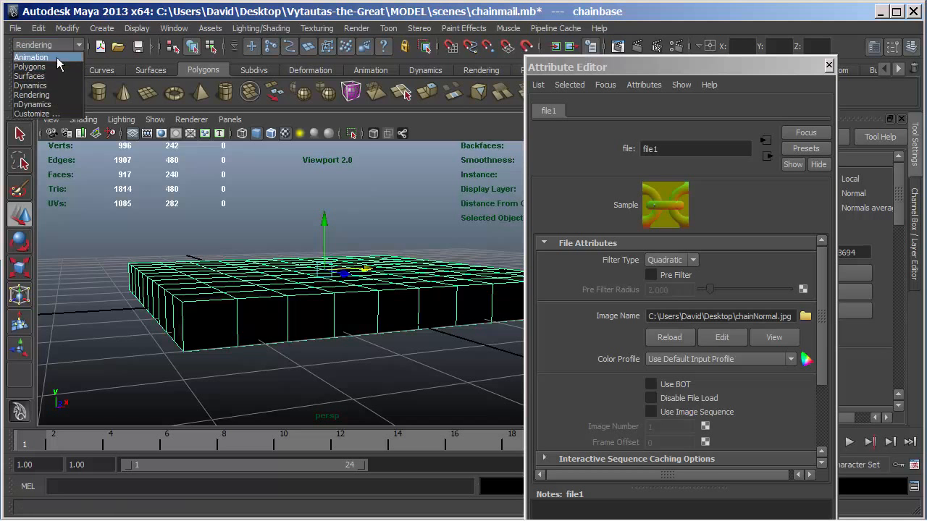
pyautogui.click(30, 67)
pyautogui.click(382, 27)
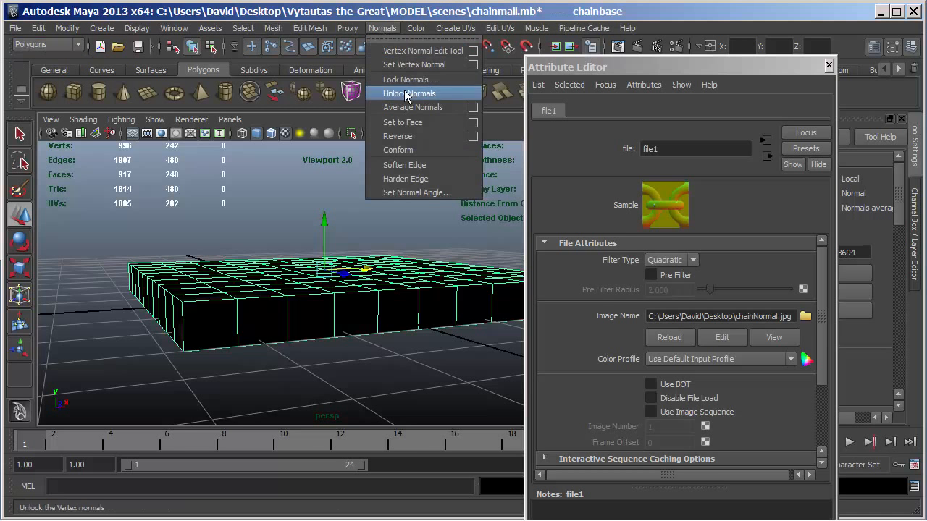
pyautogui.click(402, 136)
pyautogui.click(382, 195)
pyautogui.keyDown('alt'); pyautogui.moveTo(407, 193); pyautogui.dragTo(331, 348); pyautogui.keyUp('alt')
pyautogui.keyDown('alt'); pyautogui.moveTo(330, 347); pyautogui.dragTo(325, 314, button='right'); pyautogui.keyUp('alt')
pyautogui.keyDown('alt'); pyautogui.moveTo(325, 314); pyautogui.dragTo(174, 310, button='middle'); pyautogui.keyUp('alt')
pyautogui.click(174, 312)
pyautogui.click(366, 159)
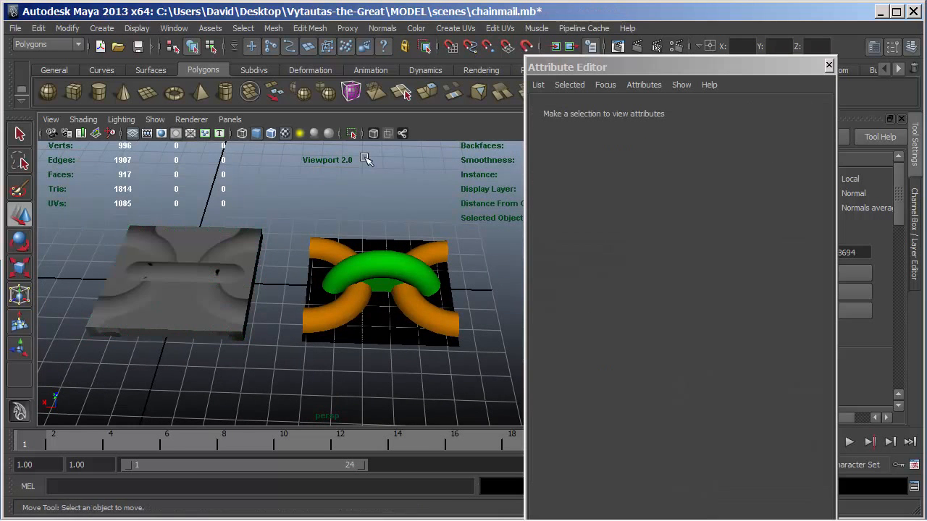
# Step: Try adding a polygon plane, undo it, and move the chainbase slab farther from chainhigh along the X axis
pyautogui.click(147, 92)
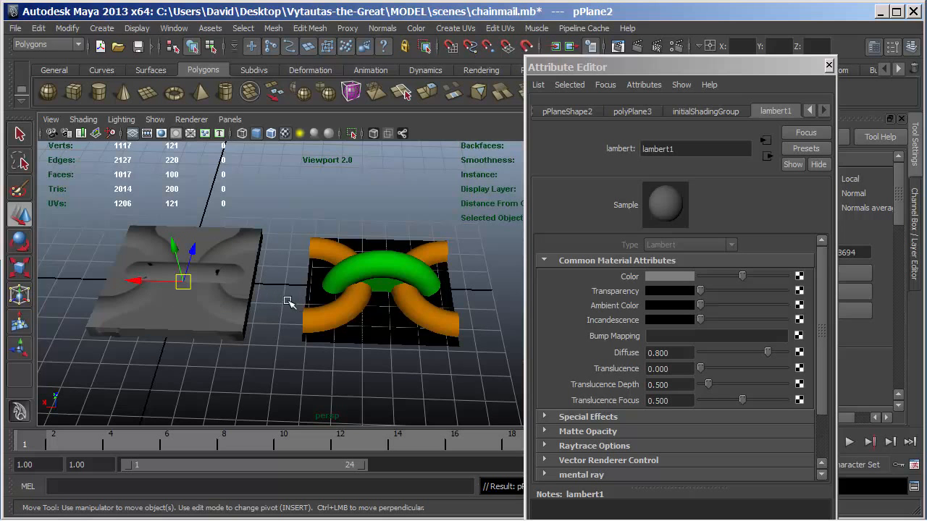
pyautogui.hotkey('ctrl', 'z')
pyautogui.click(212, 305)
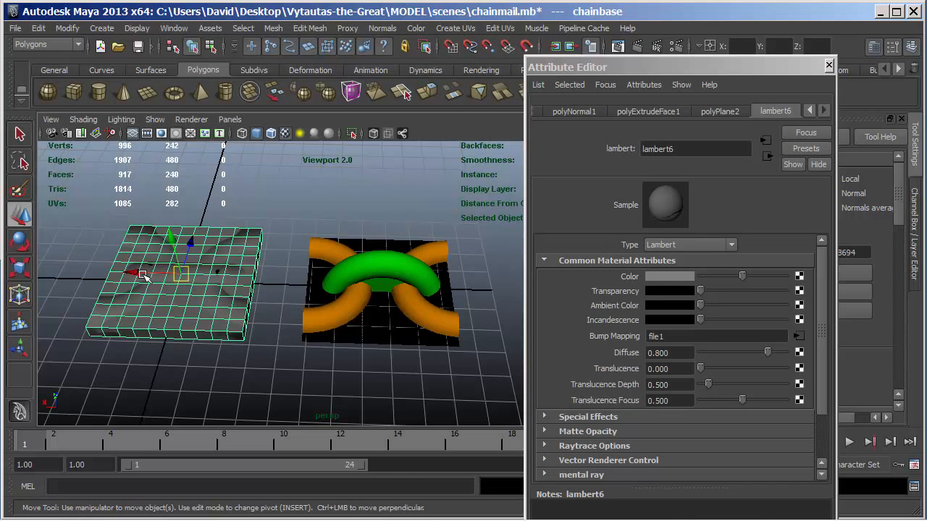
pyautogui.moveTo(138, 277); pyautogui.dragTo(18, 259)
pyautogui.click(396, 276)
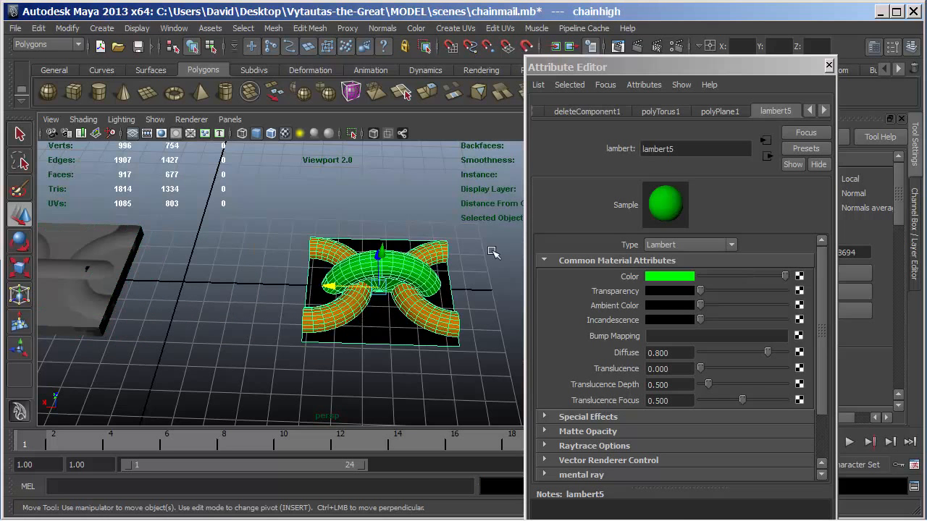
pyautogui.click(296, 229)
# Step: Undo the slab and chainhigh moves, the normals reversal and the removal of lambert6's color texture
pyautogui.hotkey('ctrl', 'z')
pyautogui.hotkey('ctrl', 'z')
pyautogui.hotkey('ctrl', 'z')
pyautogui.hotkey('ctrl', 'z')
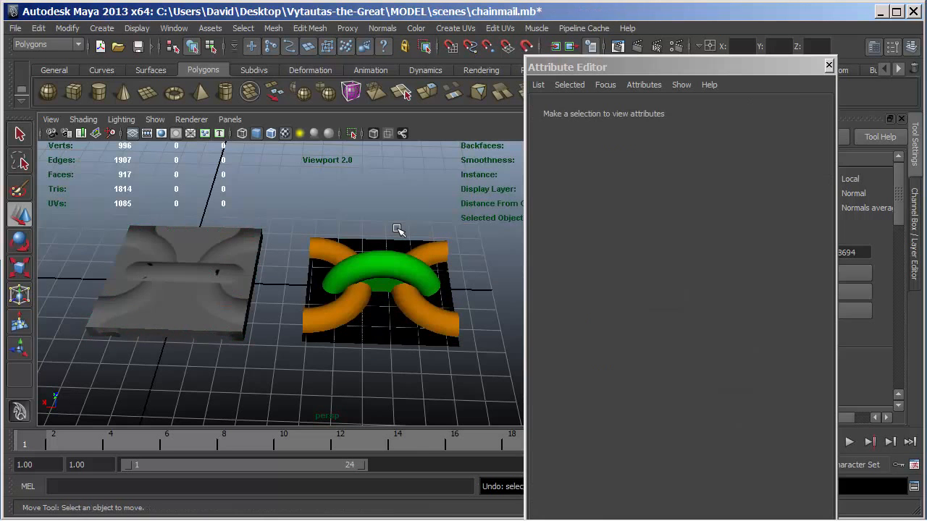
pyautogui.hotkey('ctrl', 'z')
pyautogui.hotkey('ctrl', 'z')
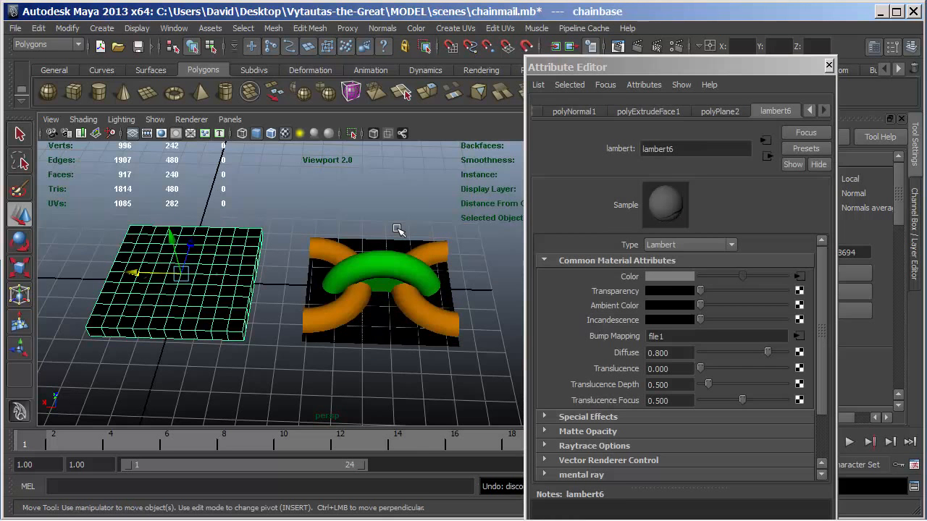
pyautogui.hotkey('ctrl', 'z')
pyautogui.hotkey('ctrl', 'z')
# Step: Pull the chainbase slab away from chainhigh along the X axis and delete it
pyautogui.click(328, 286)
pyautogui.click(188, 327)
pyautogui.keyDown('alt'); pyautogui.moveTo(268, 339); pyautogui.dragTo(304, 325); pyautogui.keyUp('alt')
pyautogui.moveTo(129, 317); pyautogui.dragTo(323, 295)
pyautogui.press('Delete')
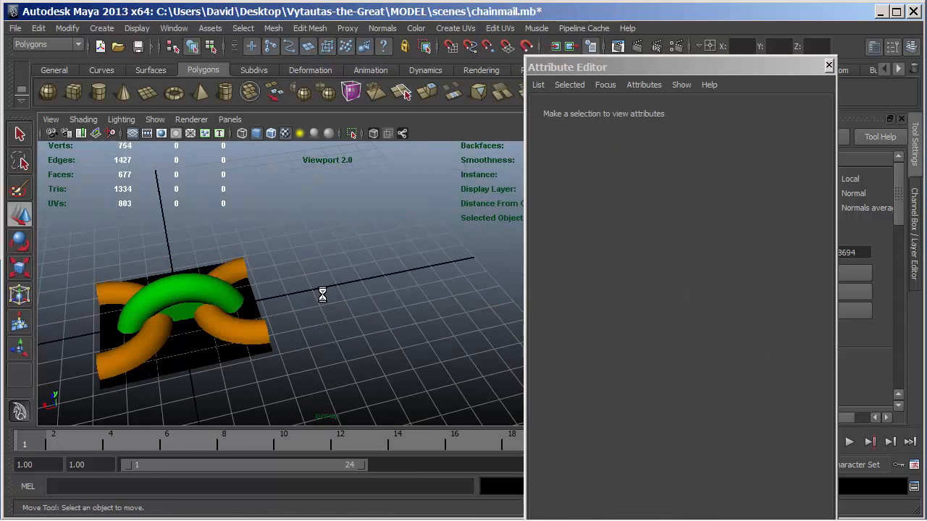
# Step: Separate chainhigh into its parts, duplicate the flat black base plane, and move the copy about 8.6 units away along the X axis
pyautogui.click(160, 356)
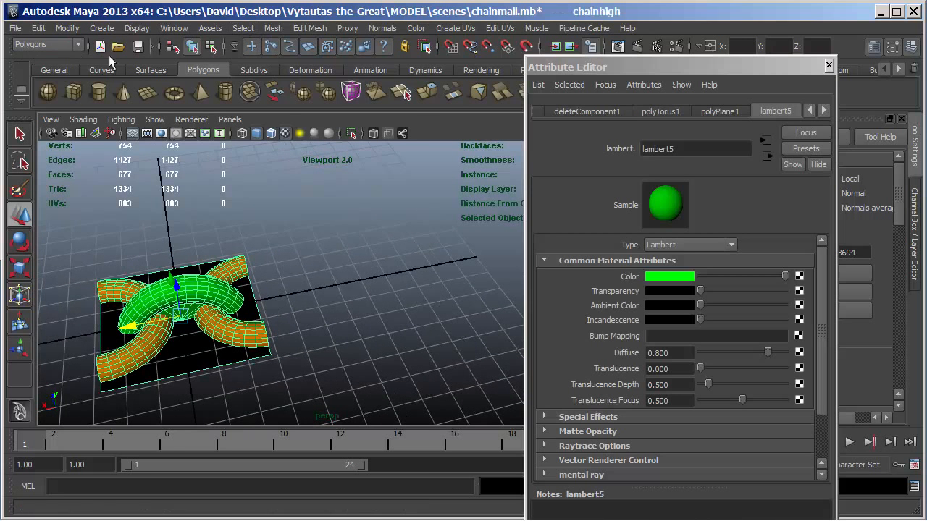
pyautogui.click(273, 29)
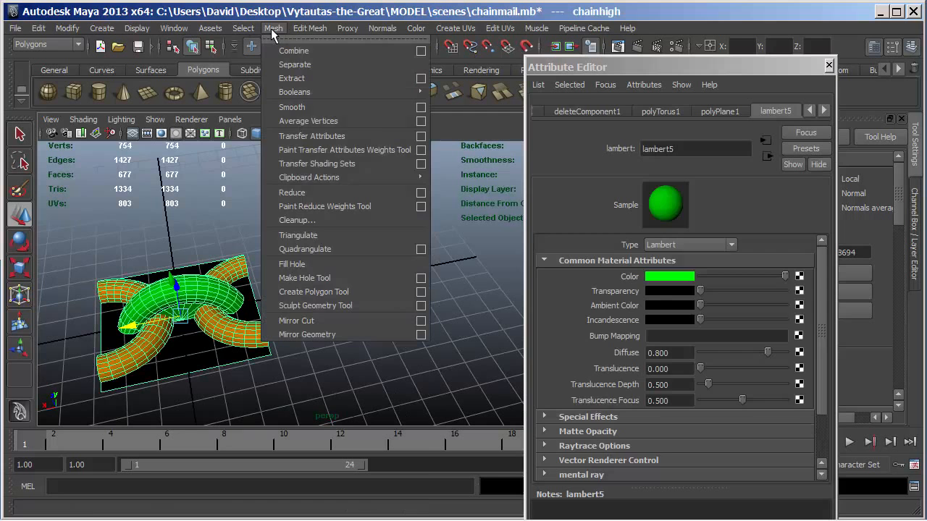
pyautogui.click(292, 70)
pyautogui.click(207, 363)
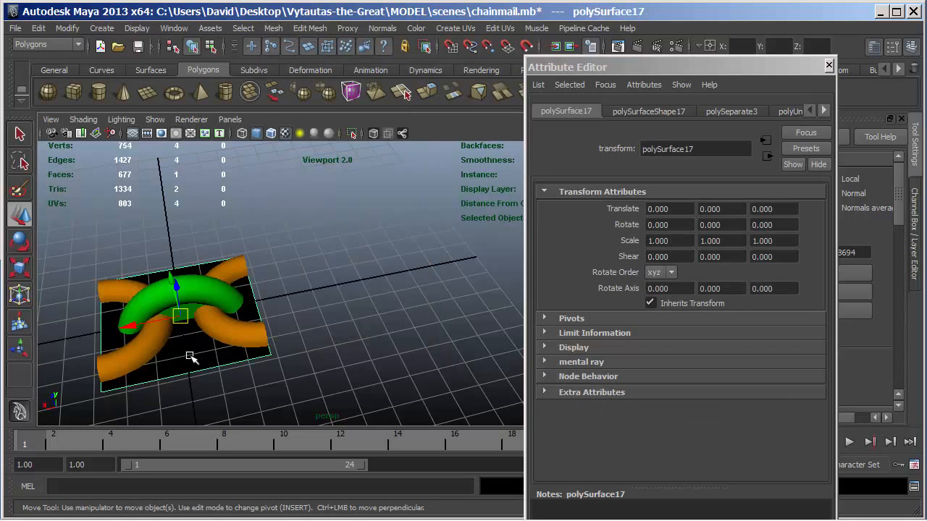
pyautogui.hotkey('ctrl', 'd')
pyautogui.keyDown('alt'); pyautogui.moveTo(184, 314); pyautogui.dragTo(354, 286); pyautogui.keyUp('alt')
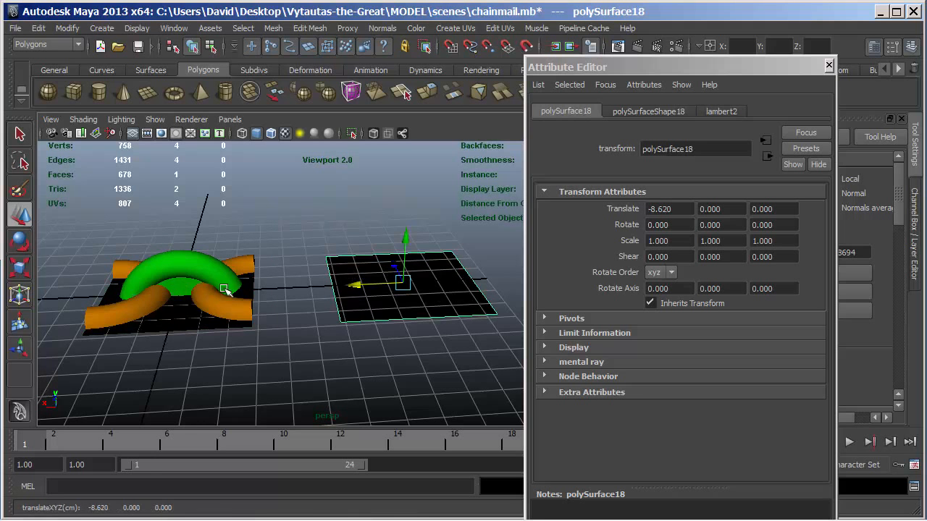
# Step: Combine the chain links and the original black plane back into one high-poly mesh
pyautogui.moveTo(80, 230); pyautogui.dragTo(250, 323)
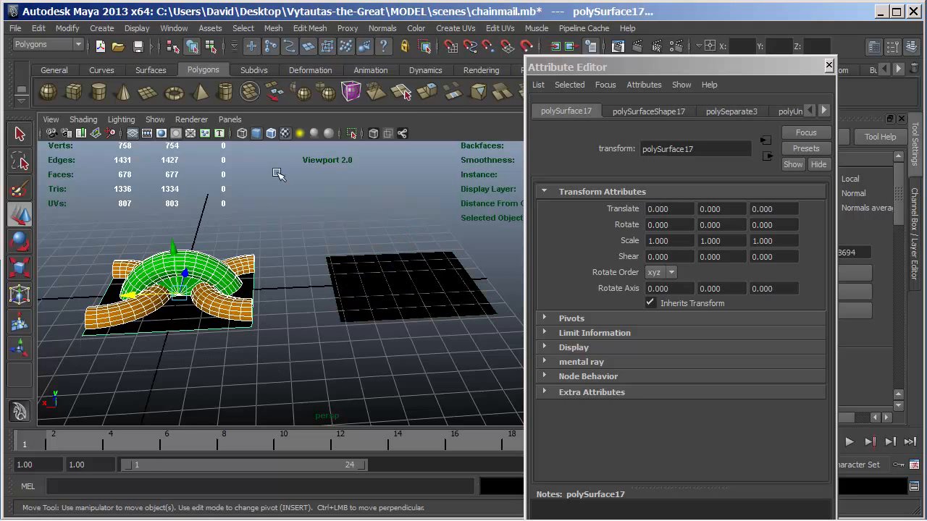
pyautogui.click(273, 28)
pyautogui.click(286, 52)
# Step: Set the duplicated plane's X translation to 0 and rename it lowbase
pyautogui.click(416, 274)
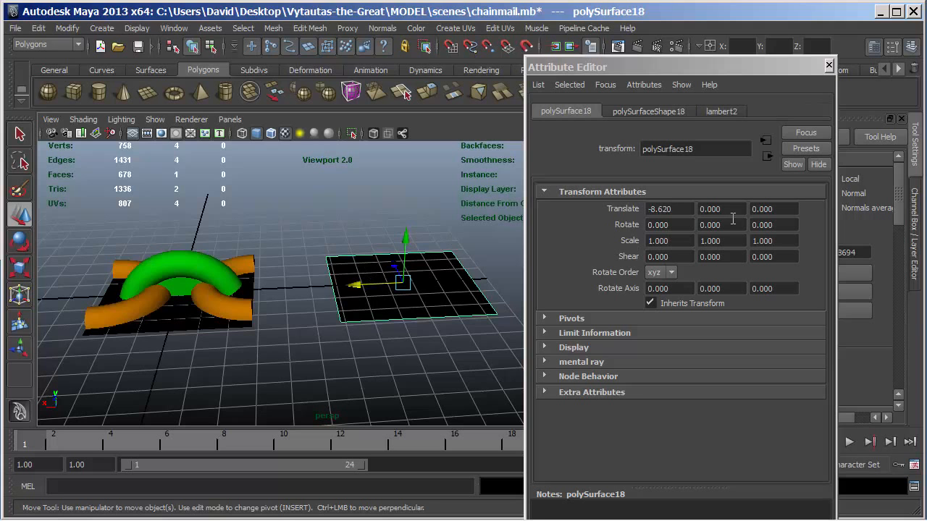
pyautogui.doubleClick(673, 209)
pyautogui.write('0')
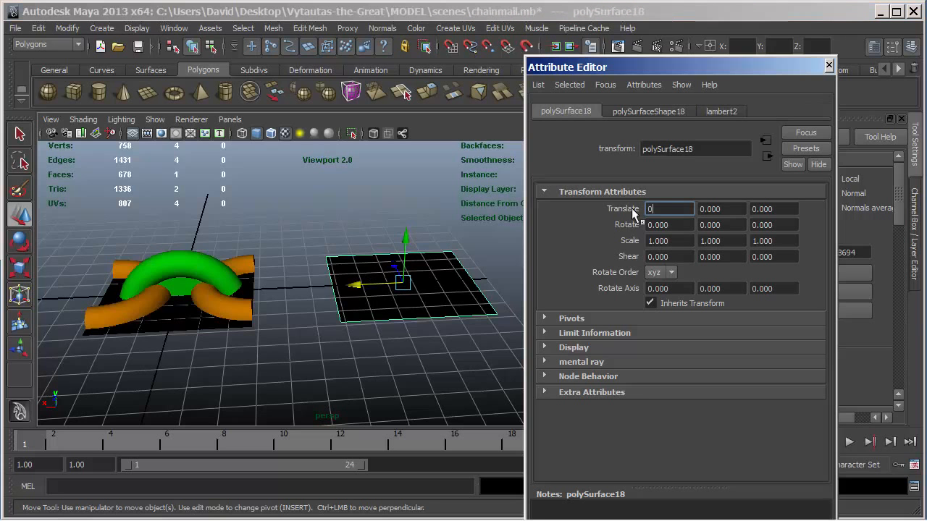
pyautogui.press('Return')
pyautogui.moveTo(702, 148); pyautogui.dragTo(630, 147)
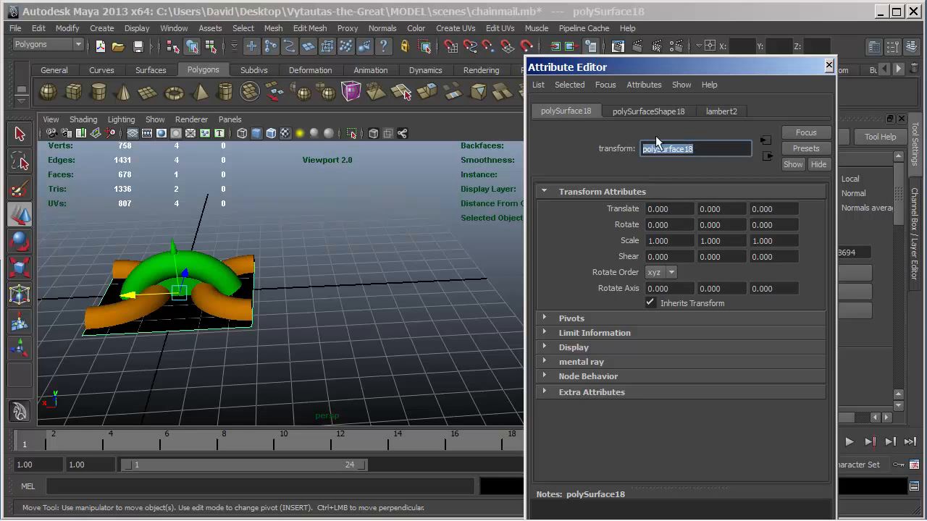
pyautogui.write('lowbase')
pyautogui.click(394, 195)
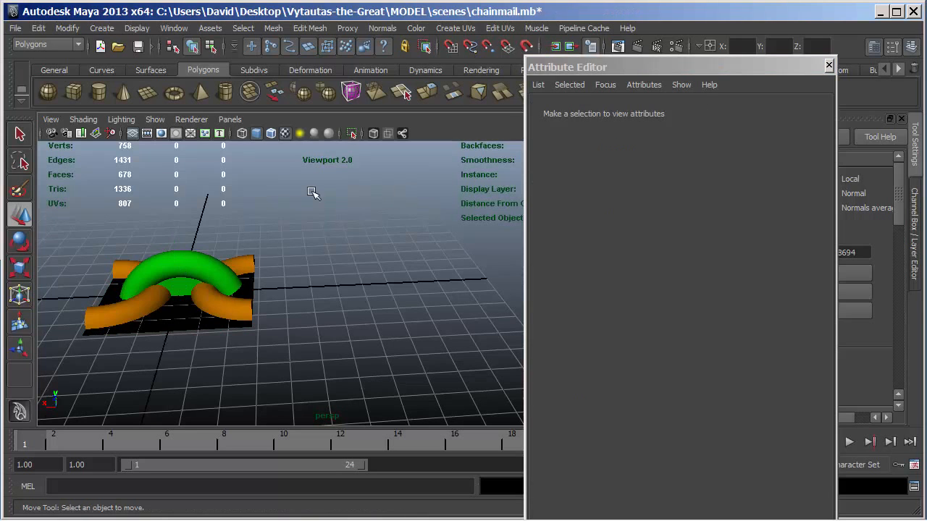
# Step: Open Transfer Maps from the Rendering command set with lowbase as the target mesh, and add the combined chain mesh as the source
pyautogui.click(183, 333)
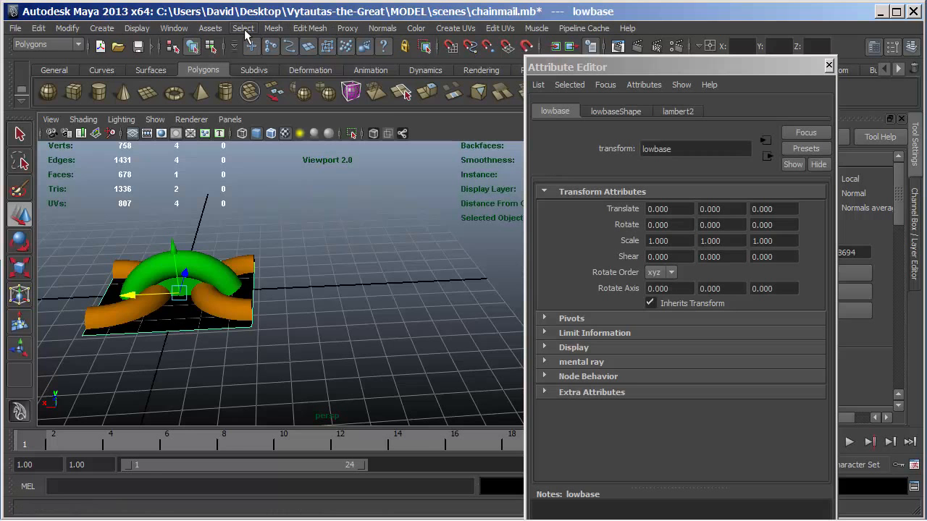
pyautogui.click(78, 45)
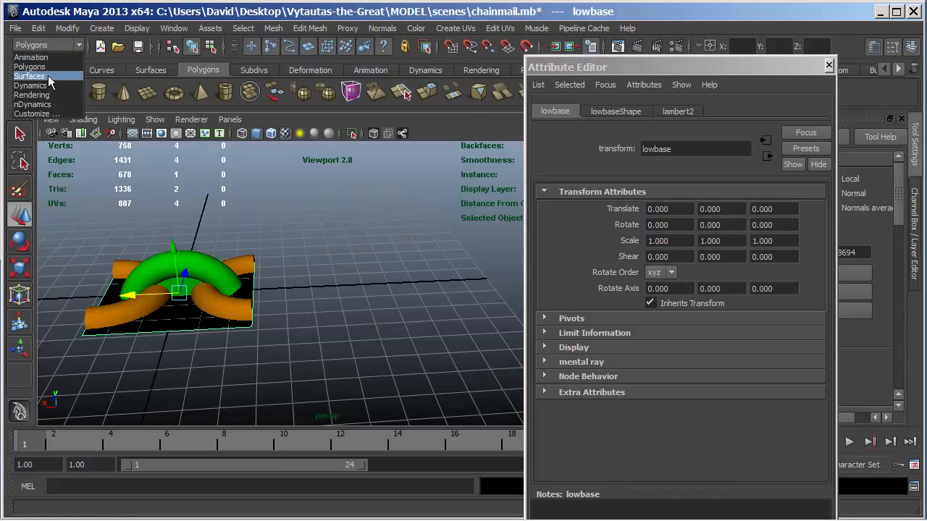
pyautogui.click(31, 95)
pyautogui.click(260, 28)
pyautogui.moveTo(297, 97)
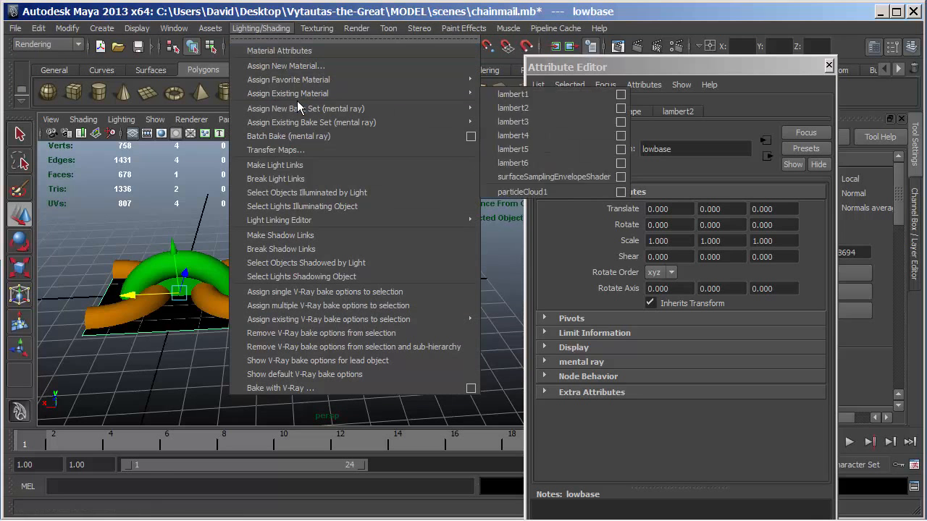
pyautogui.click(289, 150)
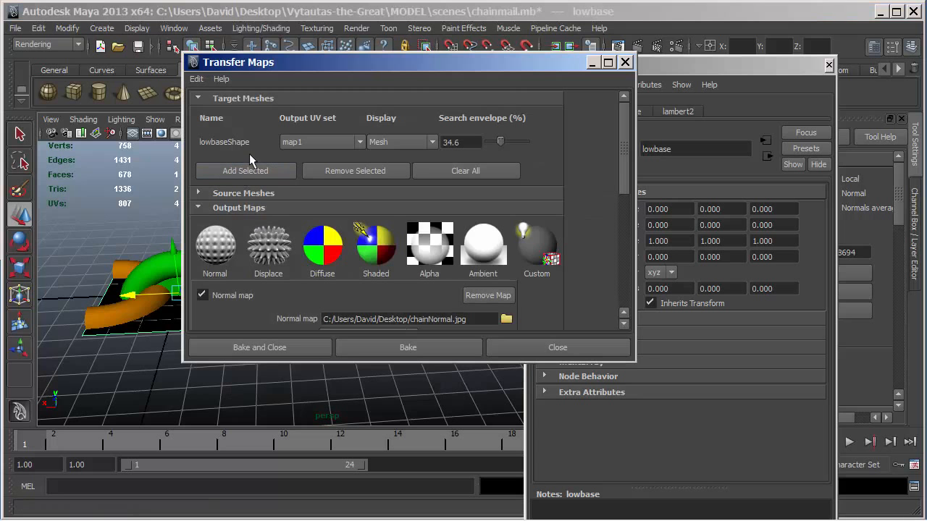
pyautogui.click(199, 193)
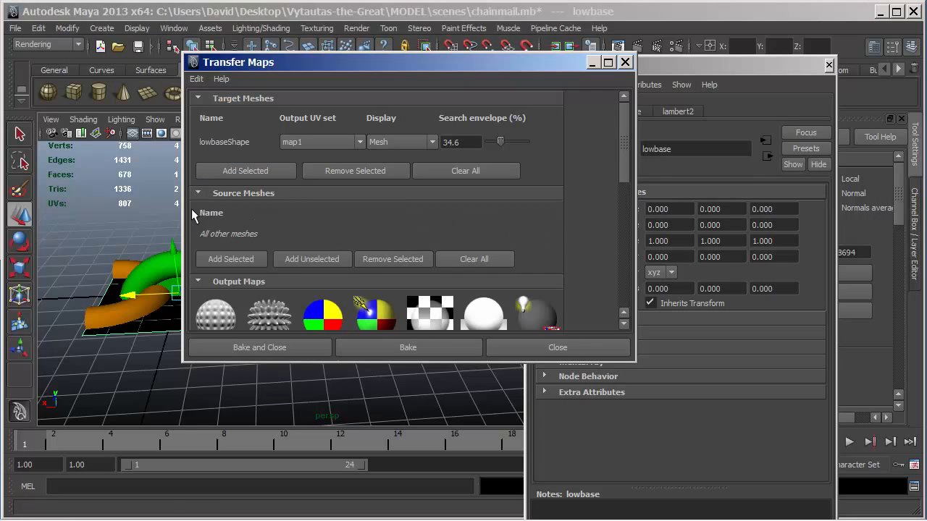
pyautogui.click(139, 273)
pyautogui.click(240, 260)
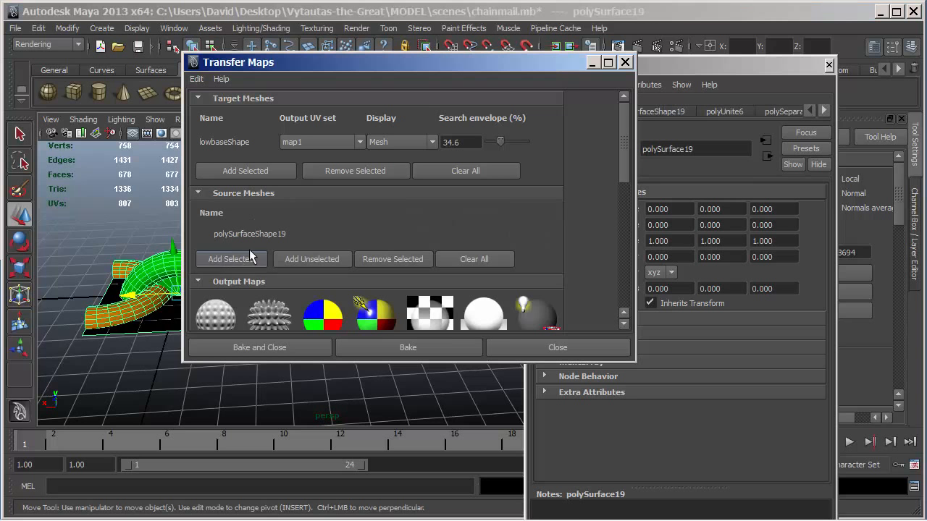
# Step: Display lowbase's search envelope and raise it to 44.2% so it covers more of the chain
pyautogui.click(425, 142)
pyautogui.click(398, 165)
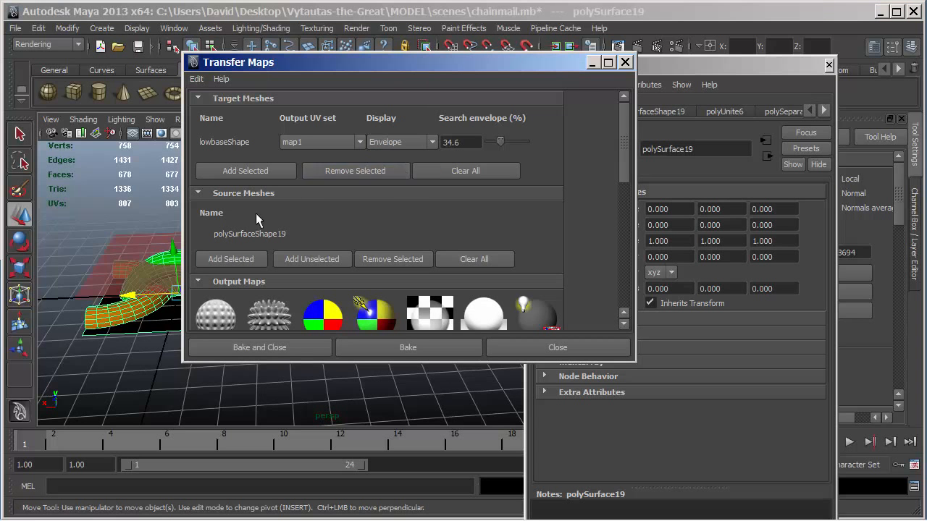
pyautogui.click(501, 142)
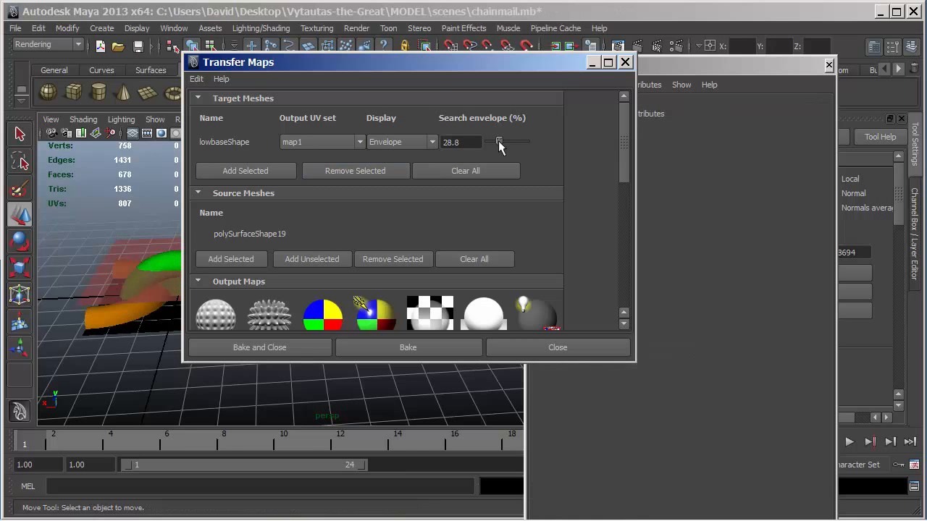
pyautogui.moveTo(501, 141); pyautogui.dragTo(504, 140)
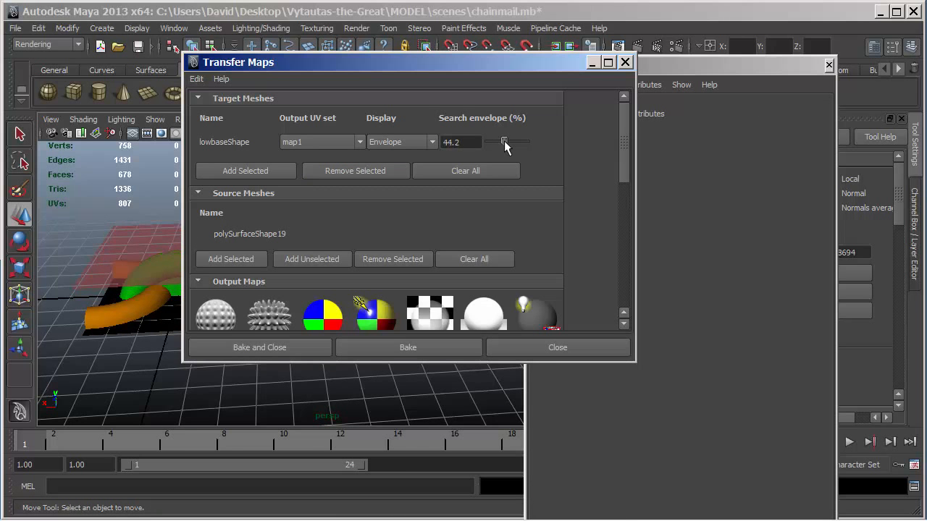
pyautogui.moveTo(432, 63); pyautogui.dragTo(601, 88)
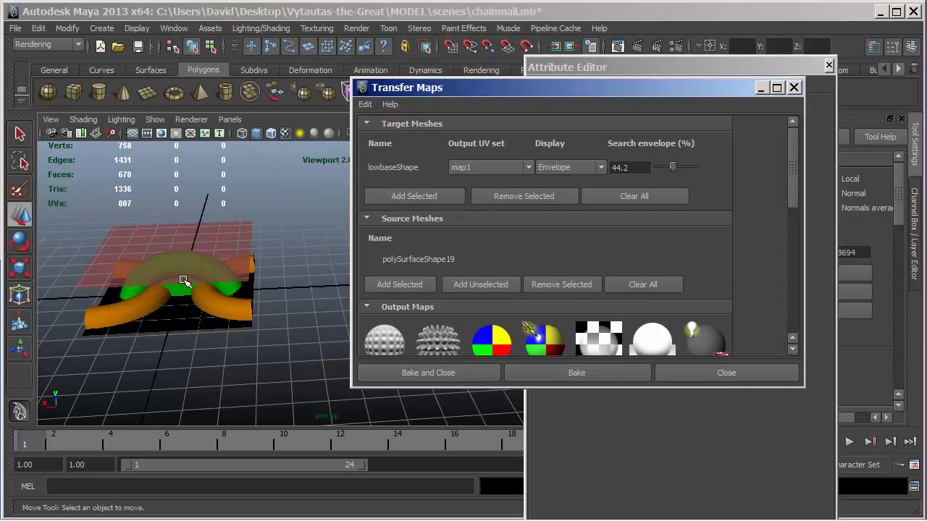
# Step: Rename the output maps to chainNorma1l.jpg and chainDIFFUS1E.jpg, then bake them to a new shader and close the dialog
pyautogui.moveTo(793, 180); pyautogui.dragTo(778, 263)
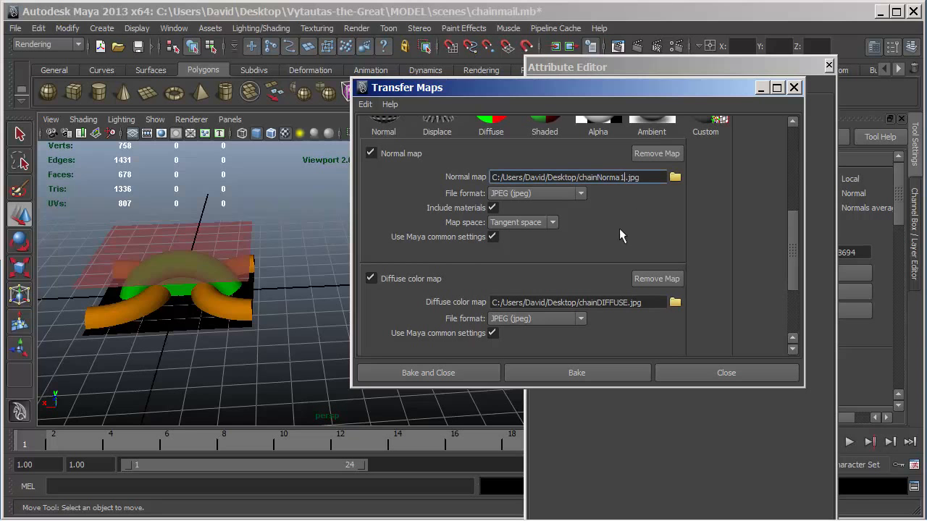
pyautogui.click(624, 304)
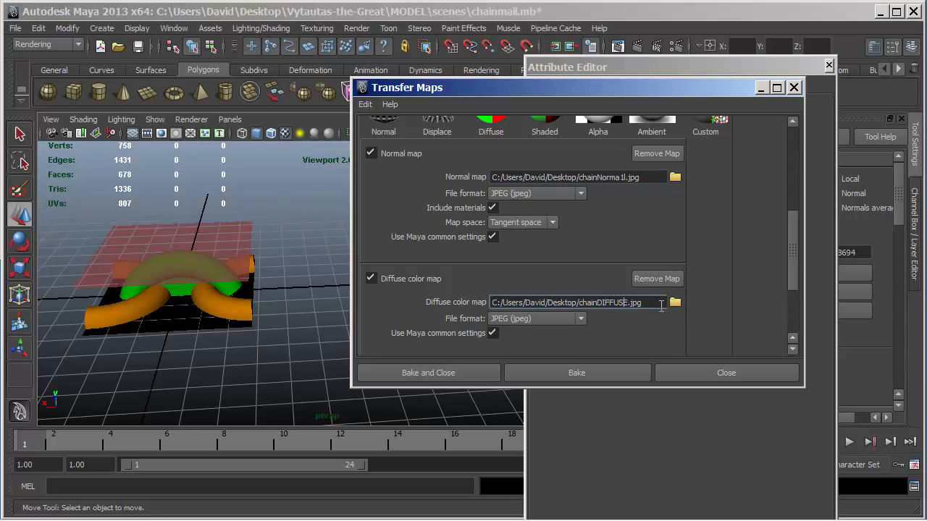
pyautogui.write('1')
pyautogui.moveTo(793, 250); pyautogui.dragTo(781, 327)
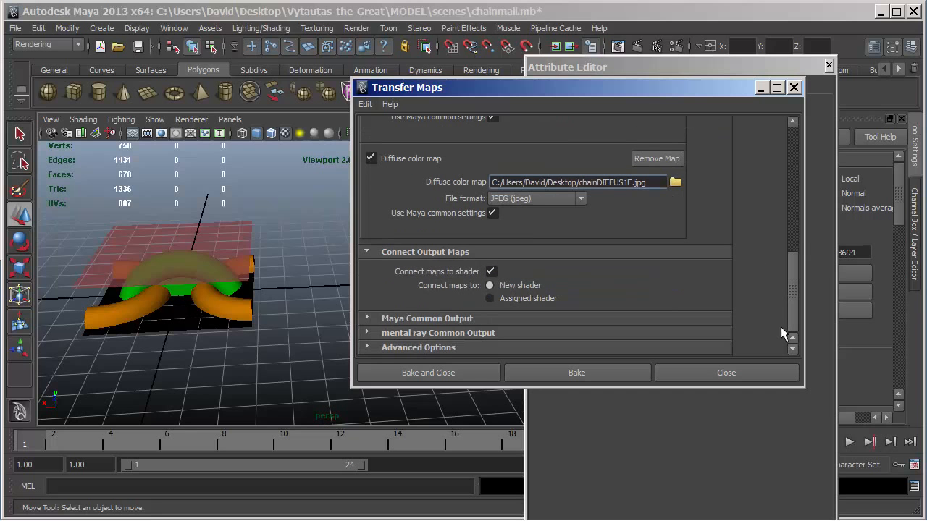
pyautogui.click(437, 375)
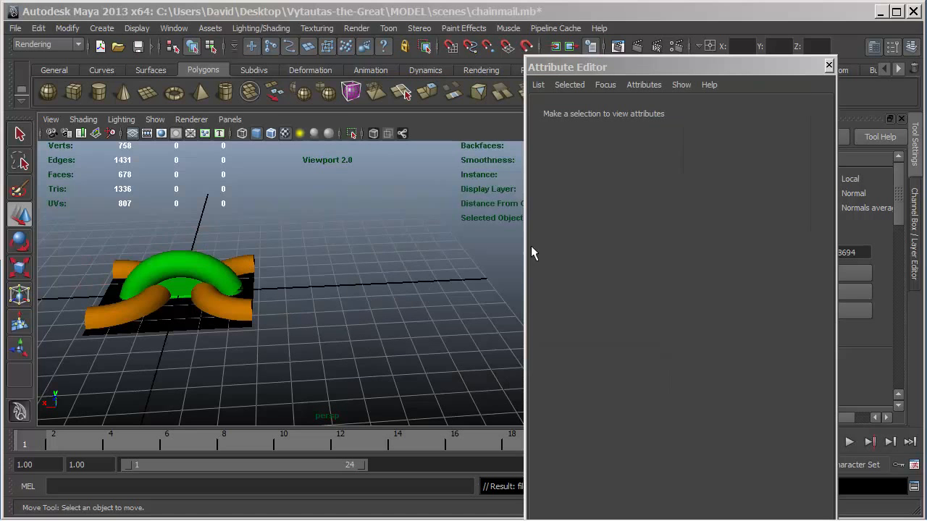
# Step: Switch to the Desktop folder and compare the previews of chainNorma1l.jpg and chainDIFFUS1E.jpg with the earlier chainNormal.jpg bake
pyautogui.hotkey('alt', 'Tab')
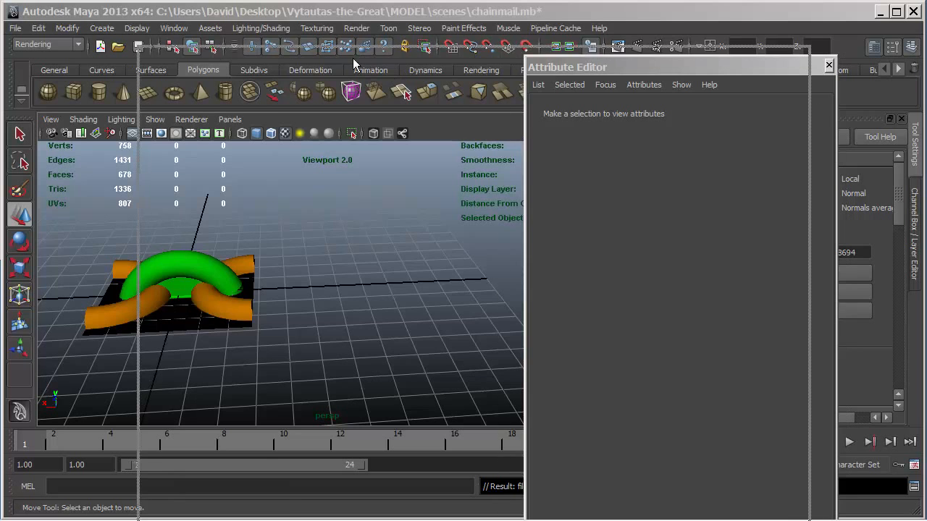
pyautogui.click(301, 422)
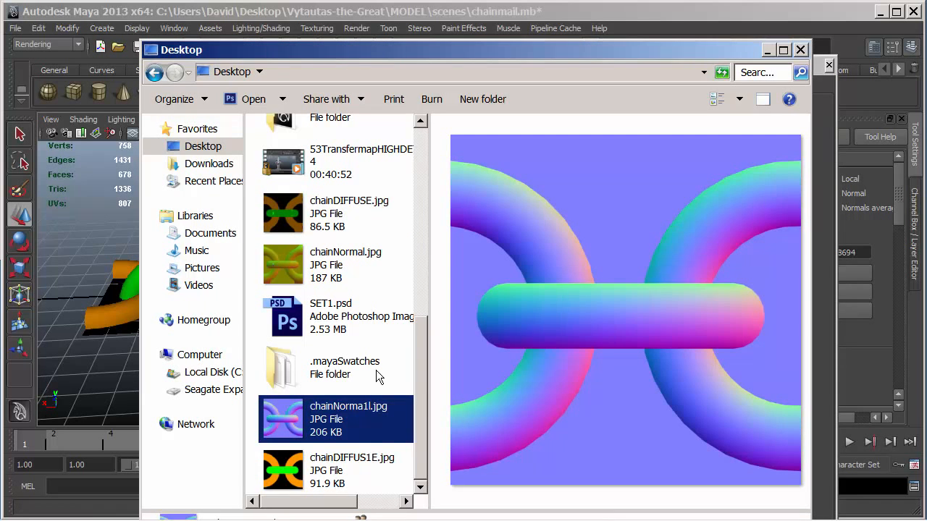
pyautogui.click(296, 273)
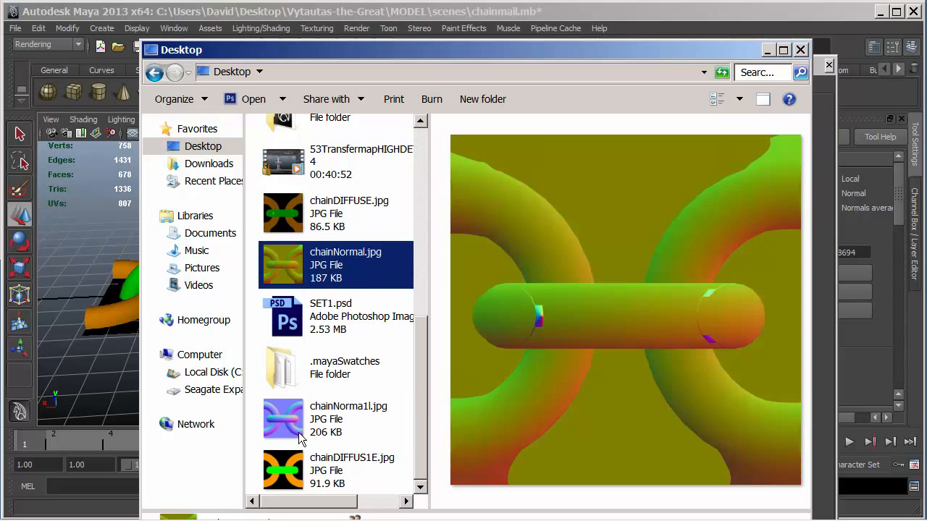
pyautogui.click(302, 438)
pyautogui.click(283, 263)
pyautogui.click(297, 432)
pyautogui.click(289, 435)
pyautogui.click(281, 472)
pyautogui.click(287, 422)
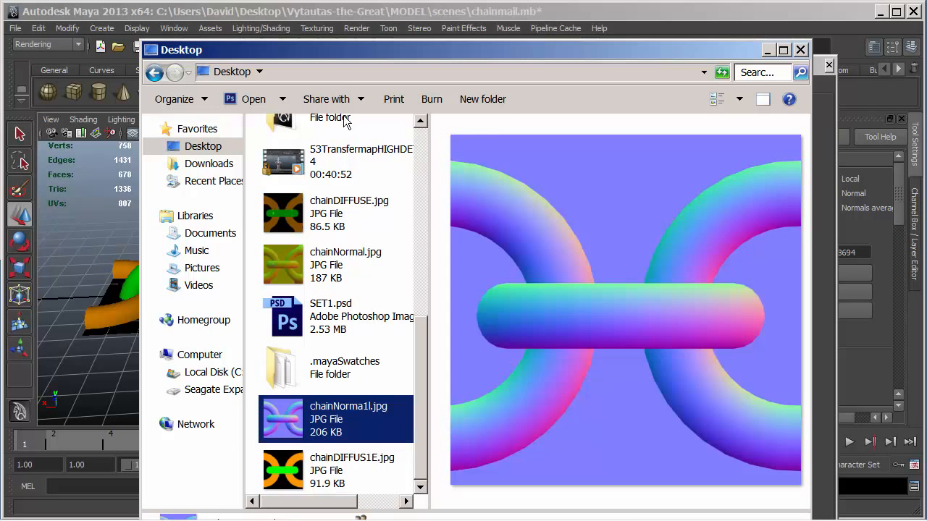
# Step: Return to Maya and move the combined chain mesh away from lowbase along the X axis
pyautogui.hotkey('alt', 'Tab')
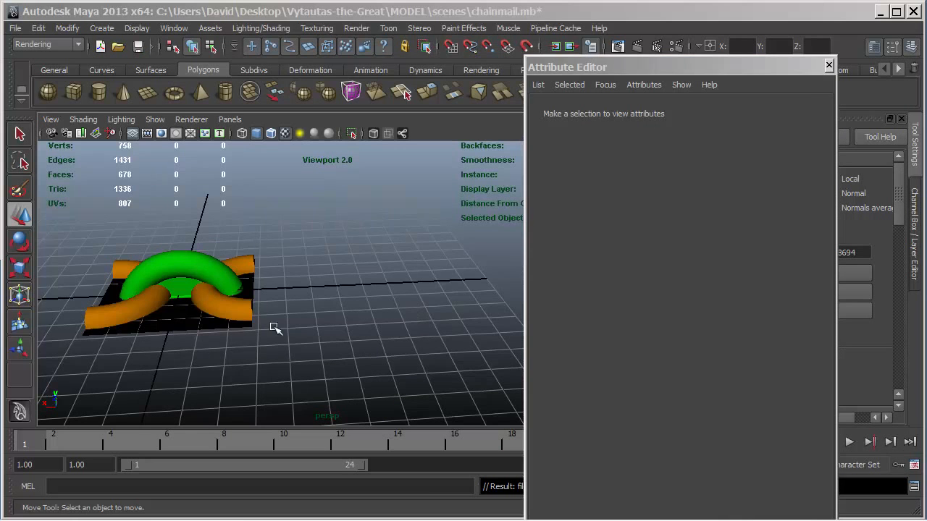
pyautogui.click(214, 292)
pyautogui.moveTo(136, 297); pyautogui.dragTo(327, 288)
pyautogui.keyDown('alt'); pyautogui.moveTo(171, 334); pyautogui.dragTo(340, 311); pyautogui.keyUp('alt')
# Step: Break the color texture connection on lowbase's lambert7 material, keeping its bump mapping
pyautogui.click(341, 311)
pyautogui.click(678, 112)
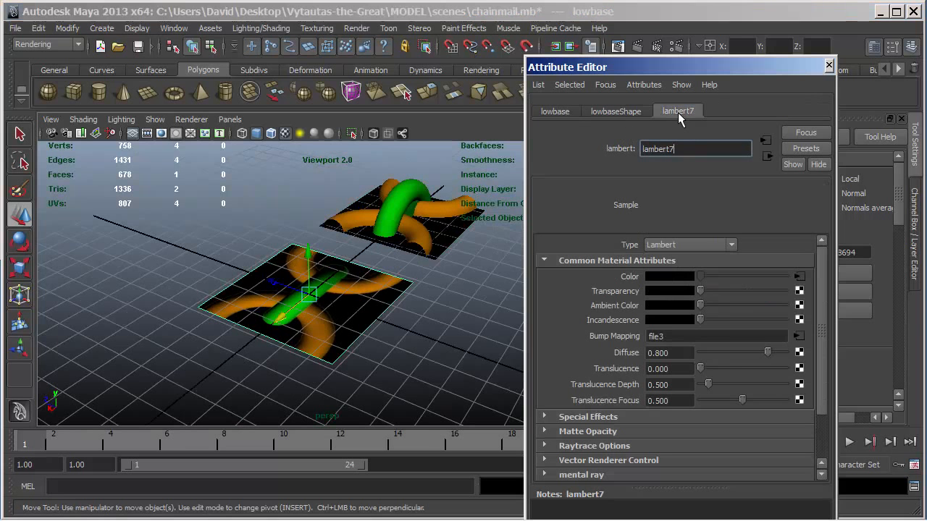
pyautogui.rightClick(625, 278)
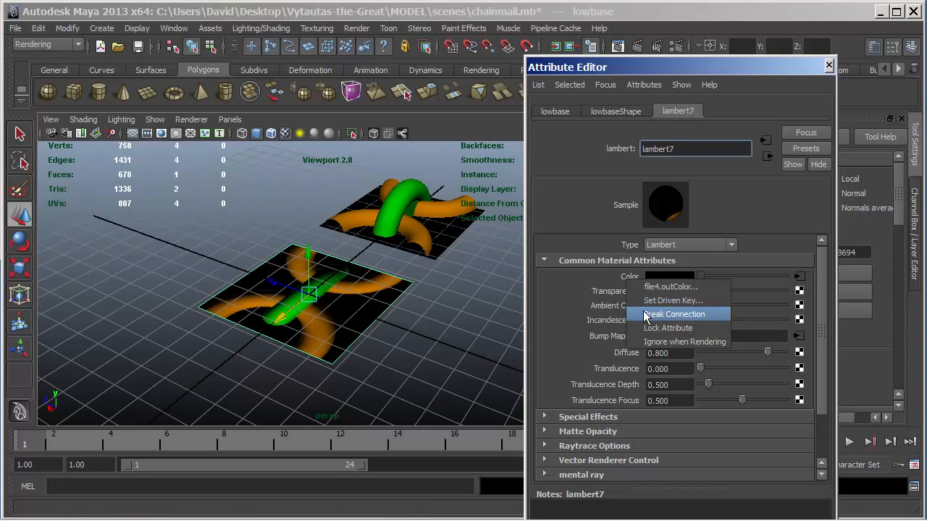
pyautogui.click(666, 314)
# Step: Inspect the normal-mapped lowbase plane from several angles beside the chain mesh, and save the scene
pyautogui.click(406, 347)
pyautogui.moveTo(384, 335)
pyautogui.keyDown('alt'); pyautogui.mouseDown()
pyautogui.moveTo(394, 345)
pyautogui.moveTo(393, 326)
pyautogui.moveTo(409, 335)
pyautogui.moveTo(553, 328)
pyautogui.moveTo(559, 346)
pyautogui.moveTo(390, 332)
pyautogui.moveTo(380, 318)
pyautogui.moveTo(379, 348)
pyautogui.moveTo(441, 325)
pyautogui.moveTo(447, 335)
pyautogui.moveTo(336, 342)
pyautogui.moveTo(377, 321)
pyautogui.mouseUp(); pyautogui.keyUp('alt')
pyautogui.scroll(5, 499, 325)
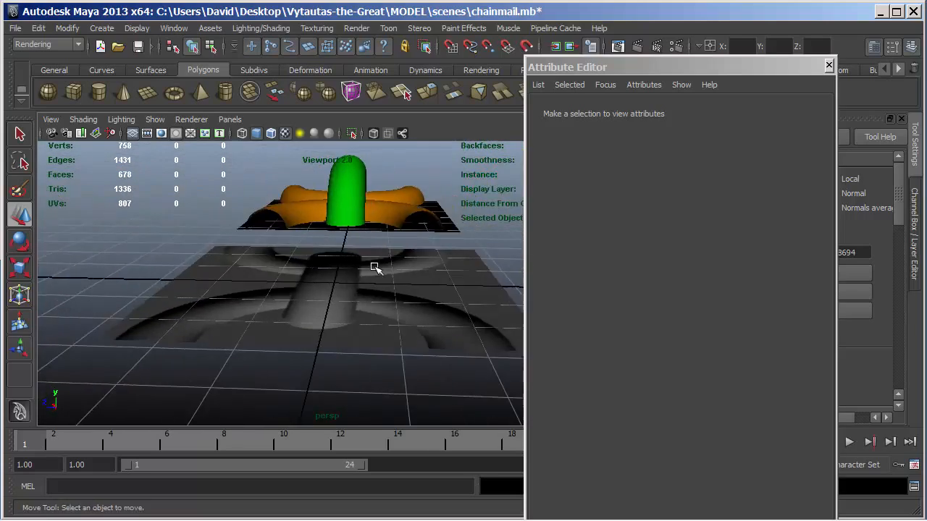
pyautogui.keyDown('alt'); pyautogui.moveTo(325, 304); pyautogui.dragTo(419, 302); pyautogui.keyUp('alt')
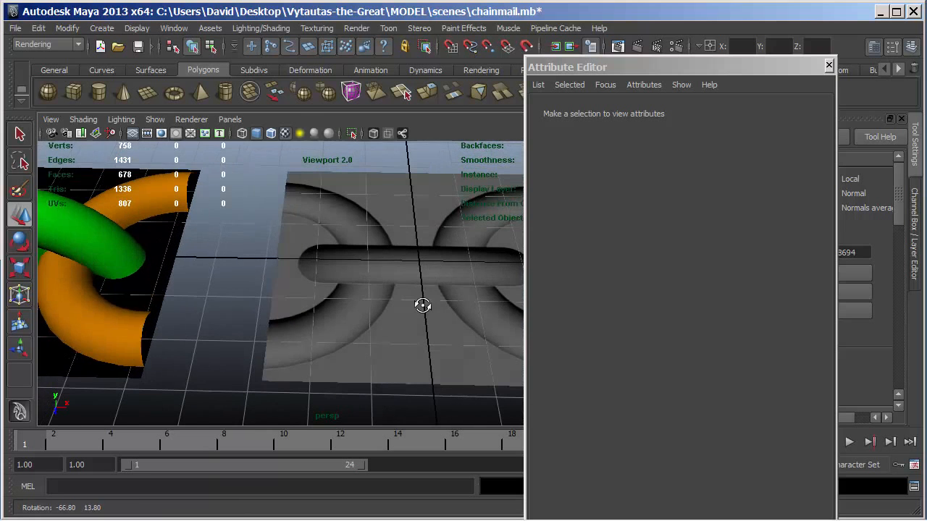
pyautogui.click(14, 27)
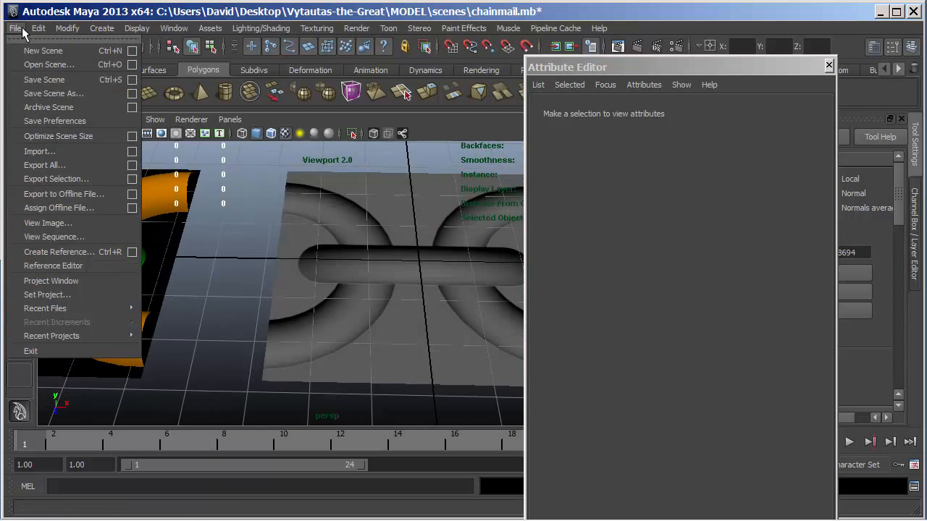
pyautogui.click(29, 76)
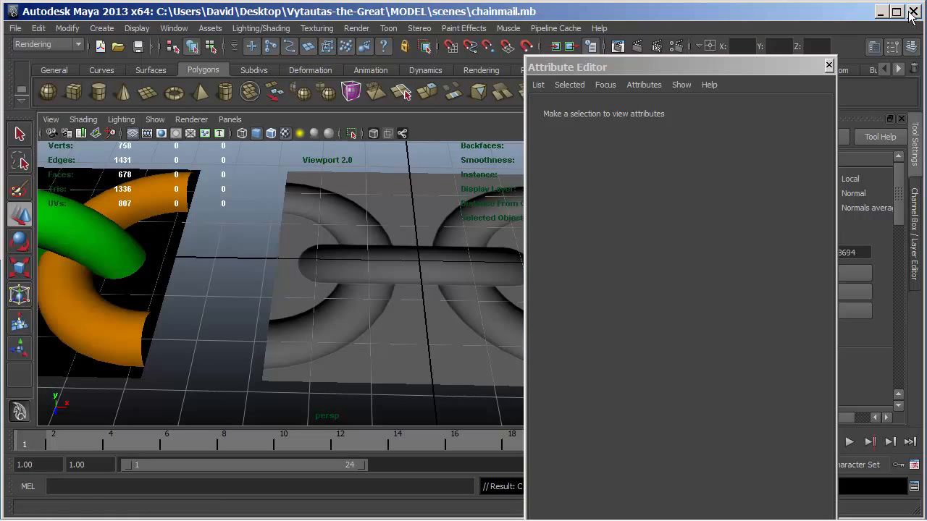